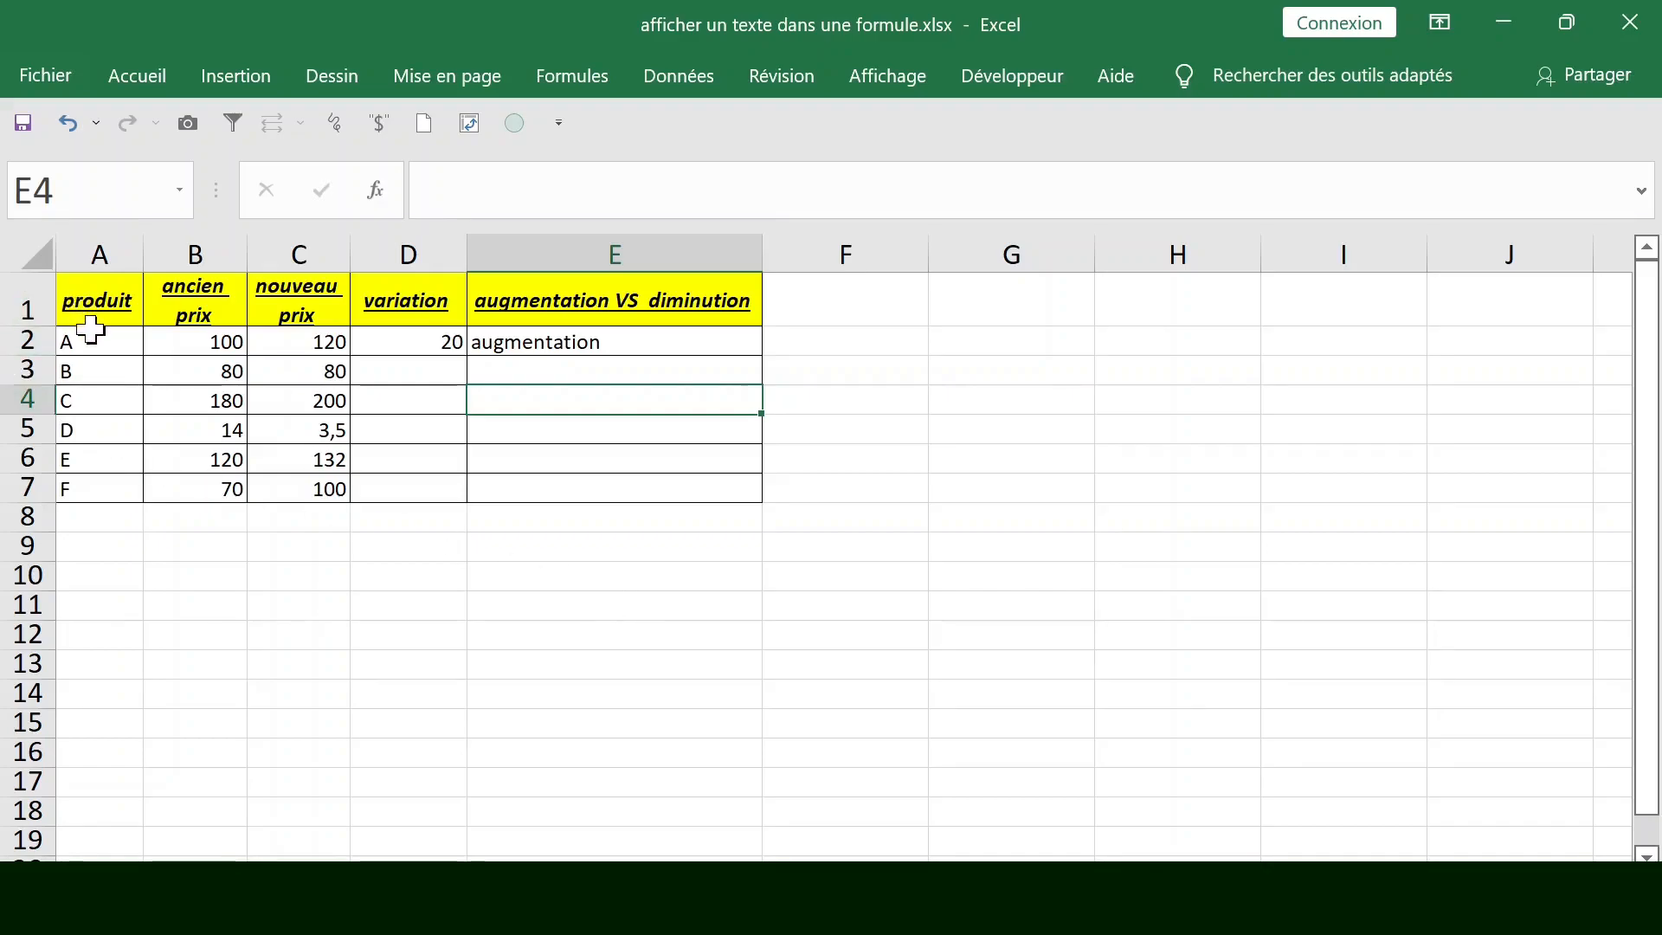
Examine the price table's columns: produit, ancien prix, nouveau prix, variation and augmentation VS diminution.
{"action": "left_click", "coordinate": [90, 333]}
{"action": "left_click_drag", "start_coordinate": [1561, 921], "coordinate": [1551, 919]}
{"action": "left_click", "coordinate": [231, 275]}
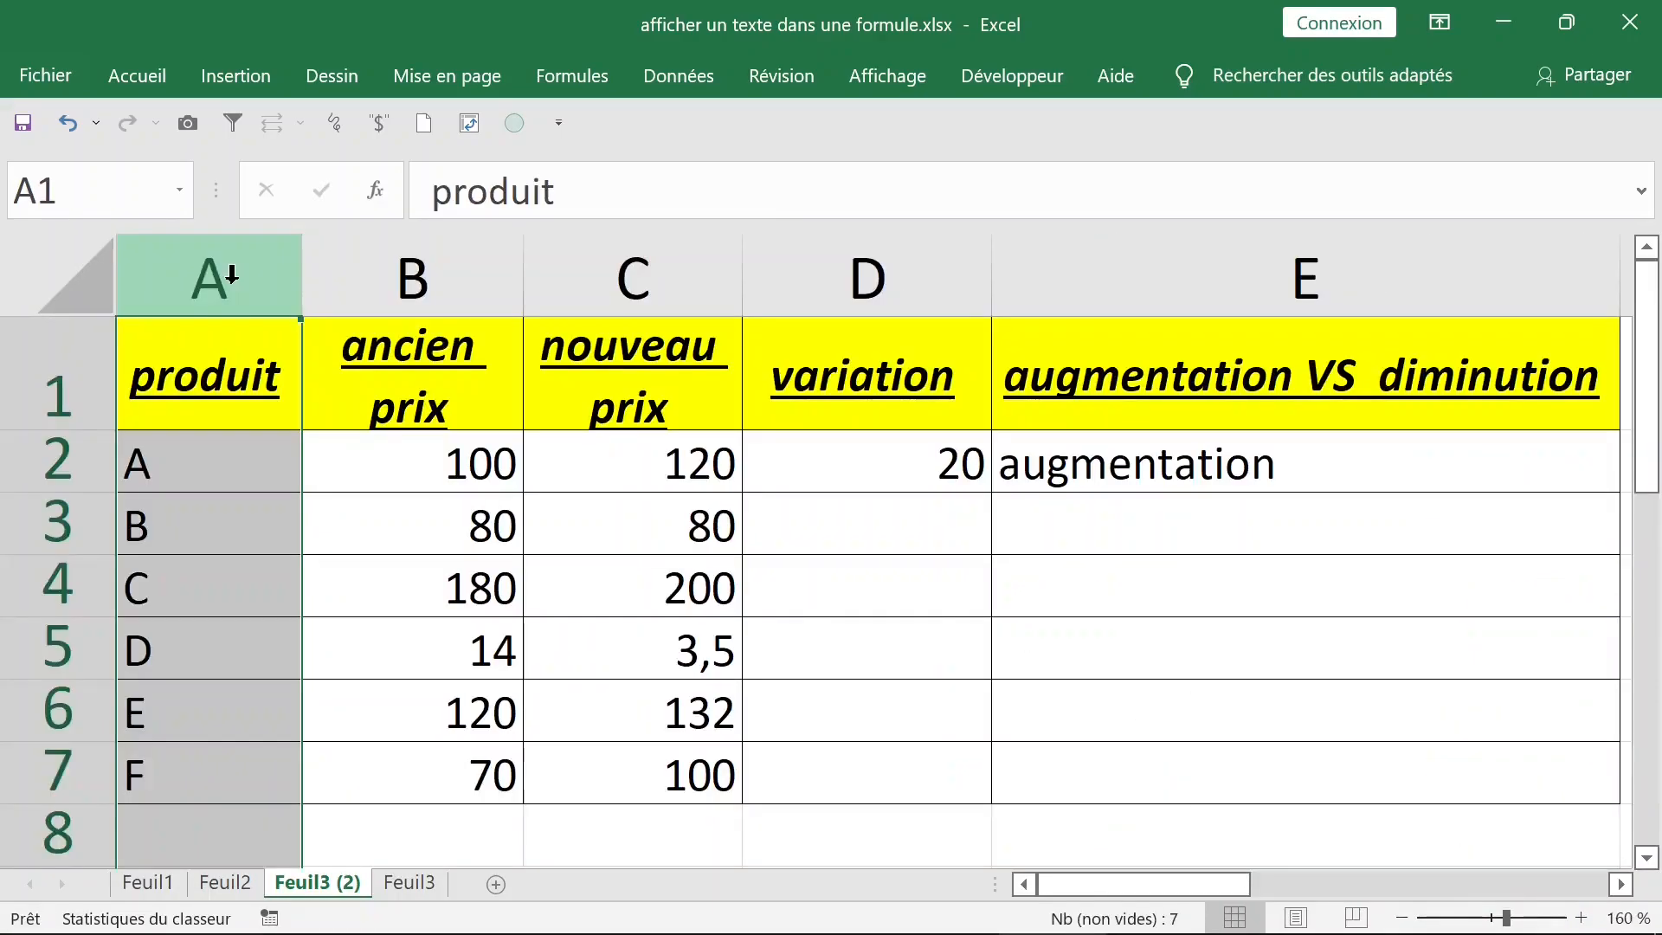
{"action": "left_click", "coordinate": [456, 278]}
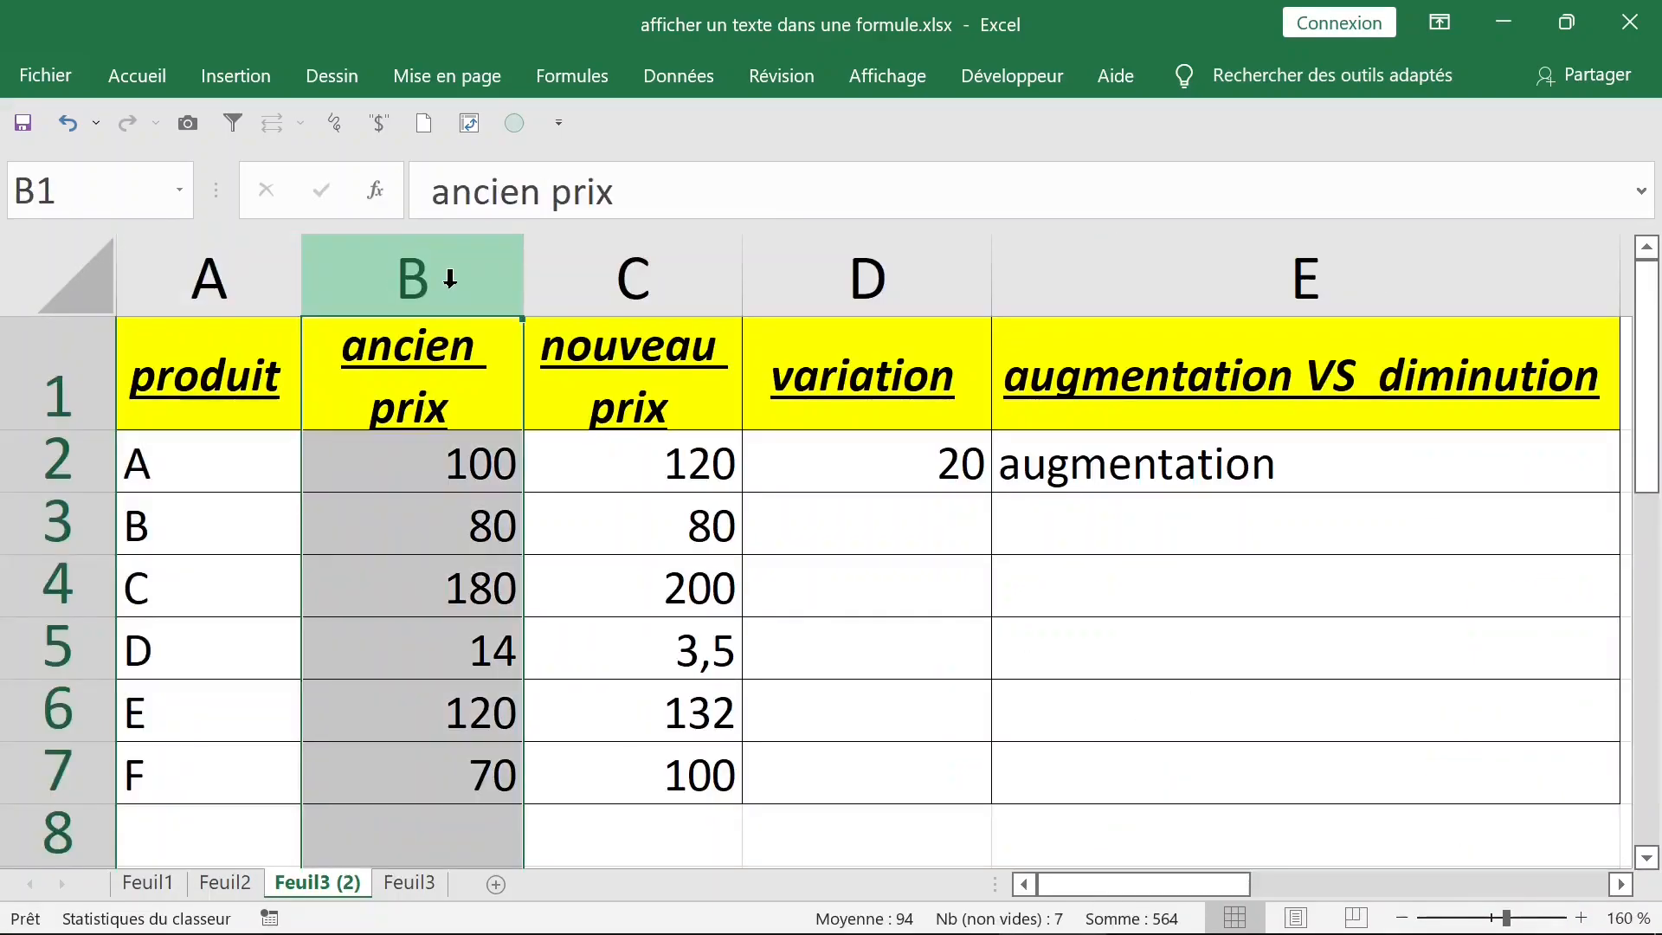
{"action": "left_click", "coordinate": [658, 281]}
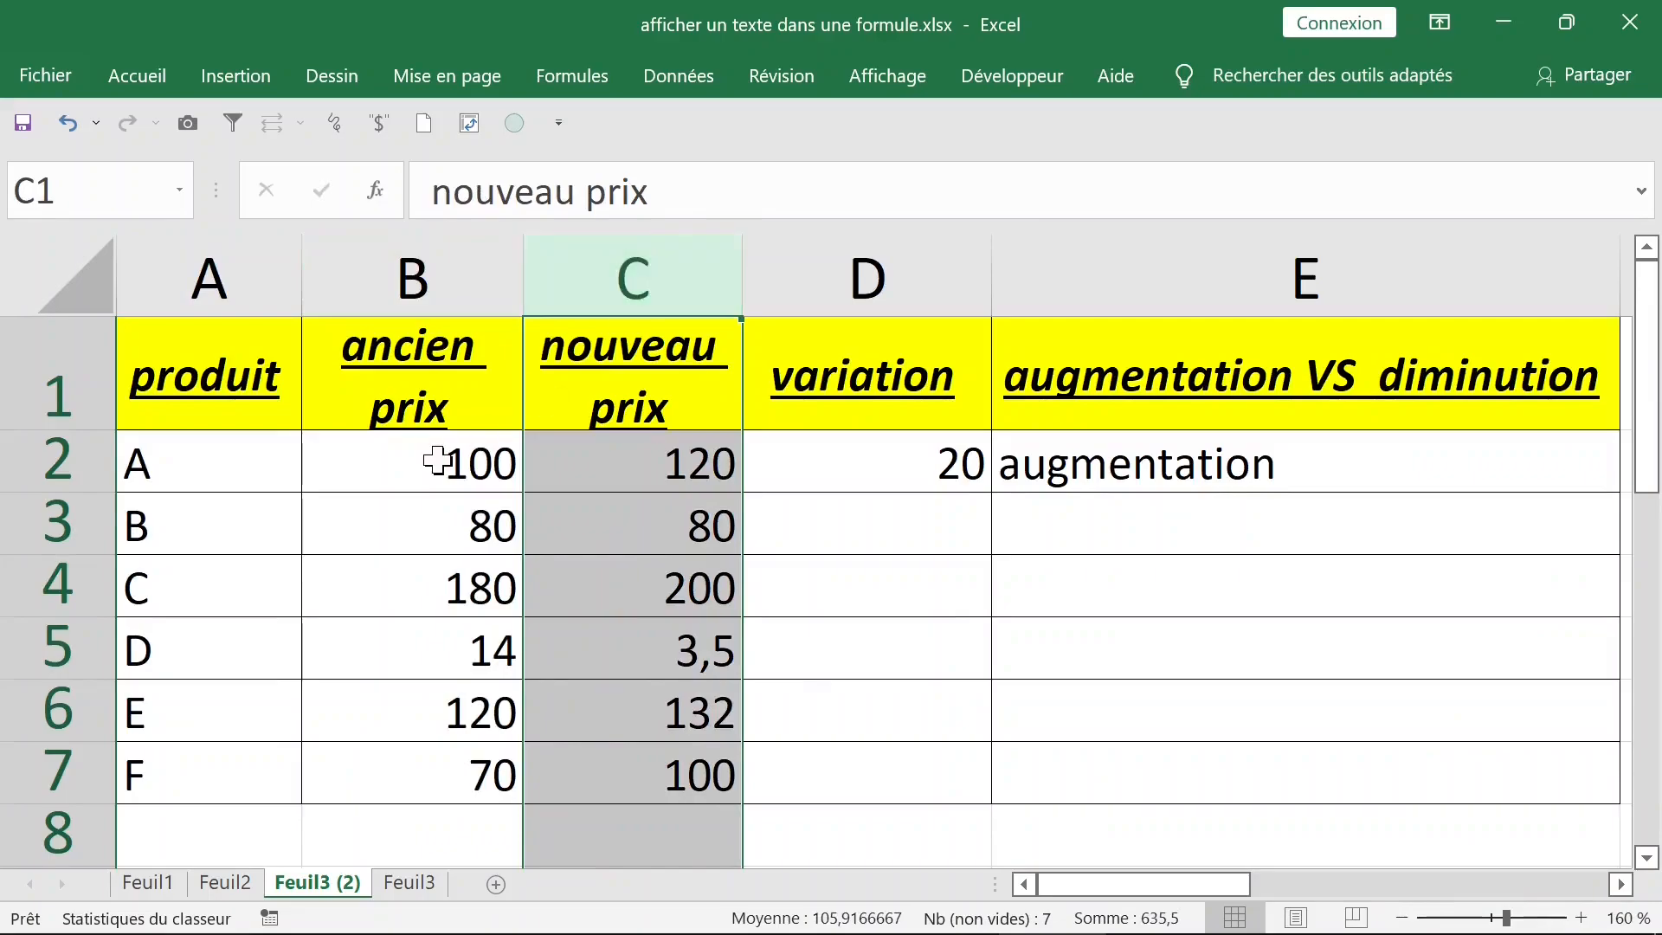
{"action": "left_click", "coordinate": [387, 401]}
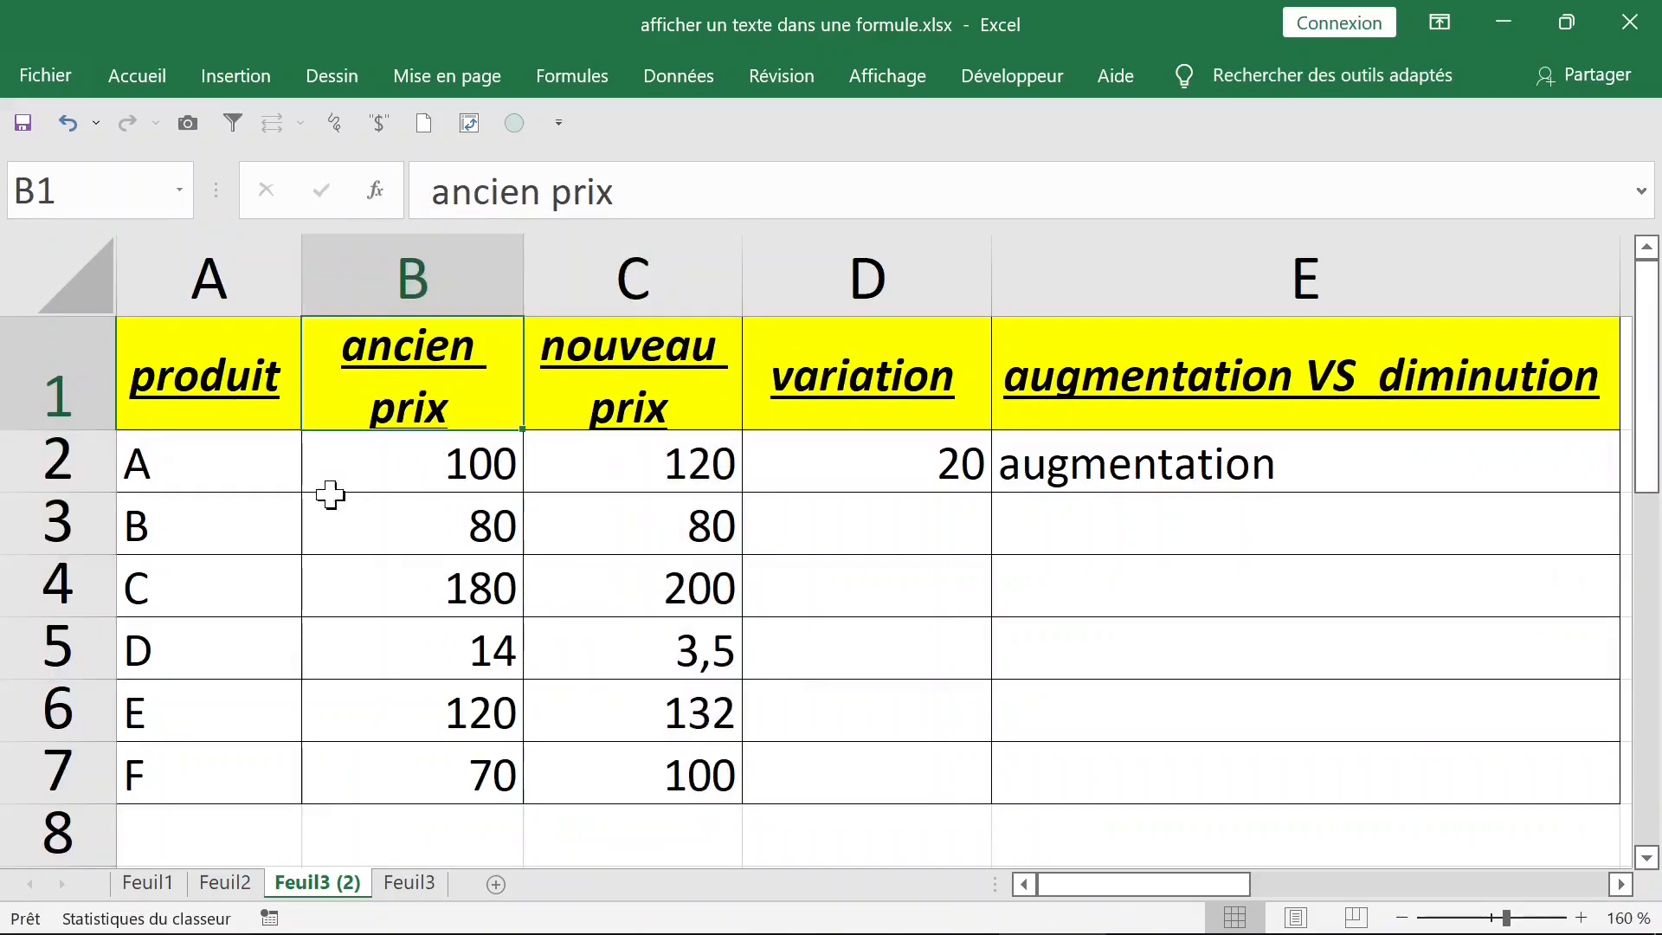
{"action": "left_click", "coordinate": [889, 385]}
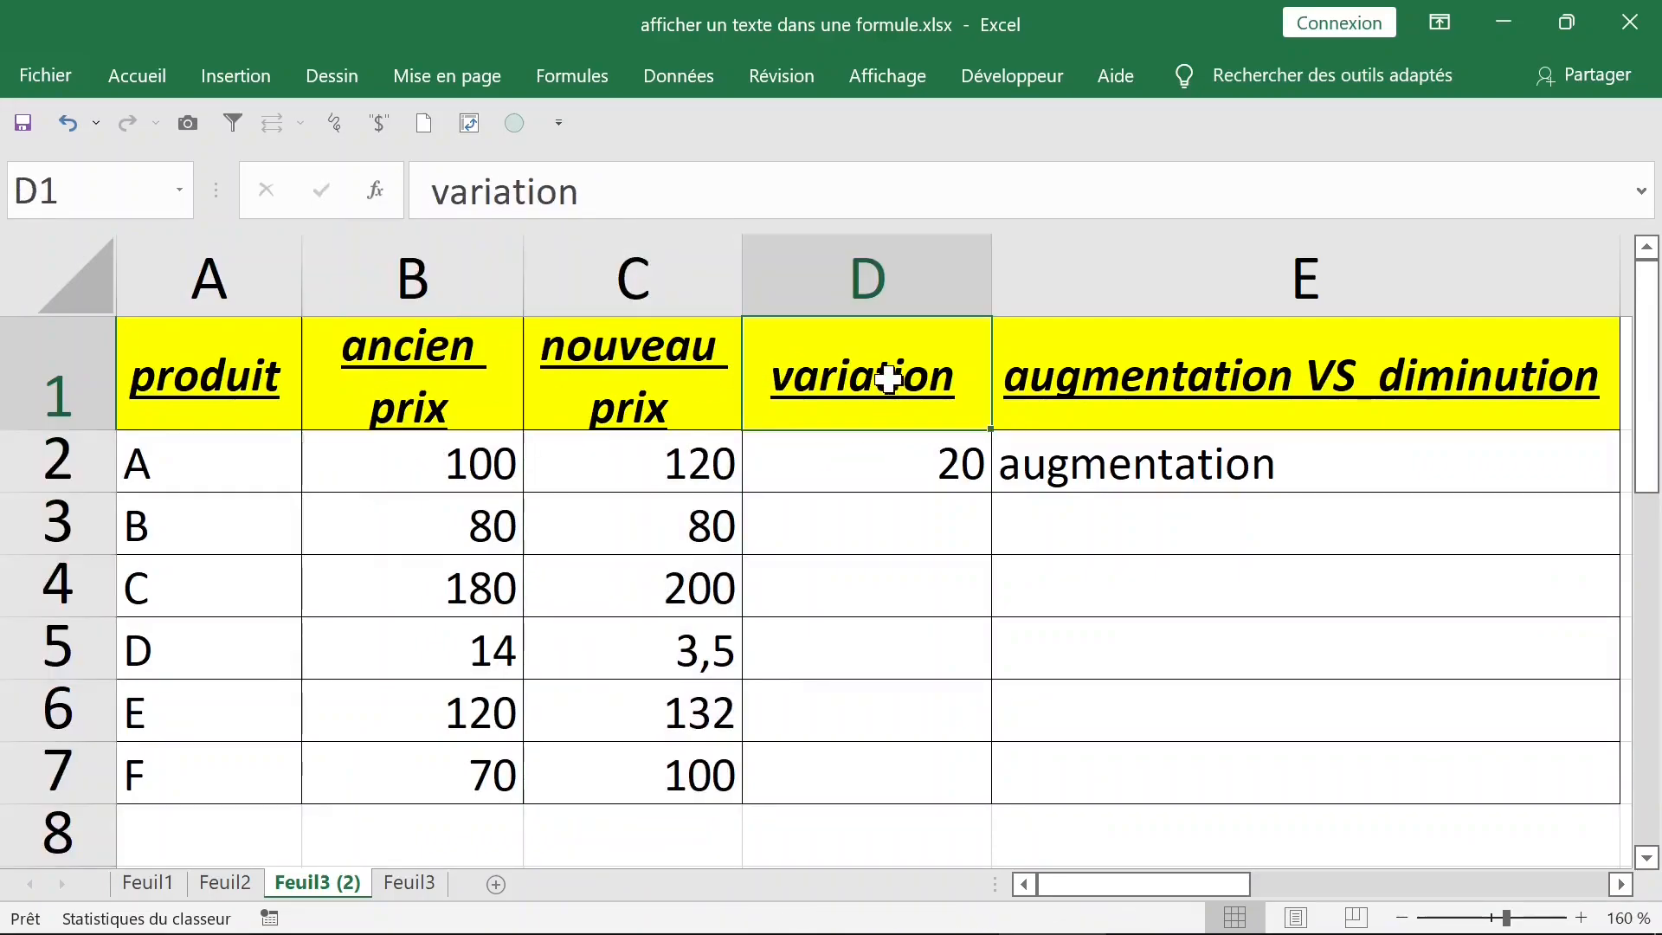
{"action": "left_click", "coordinate": [1355, 382]}
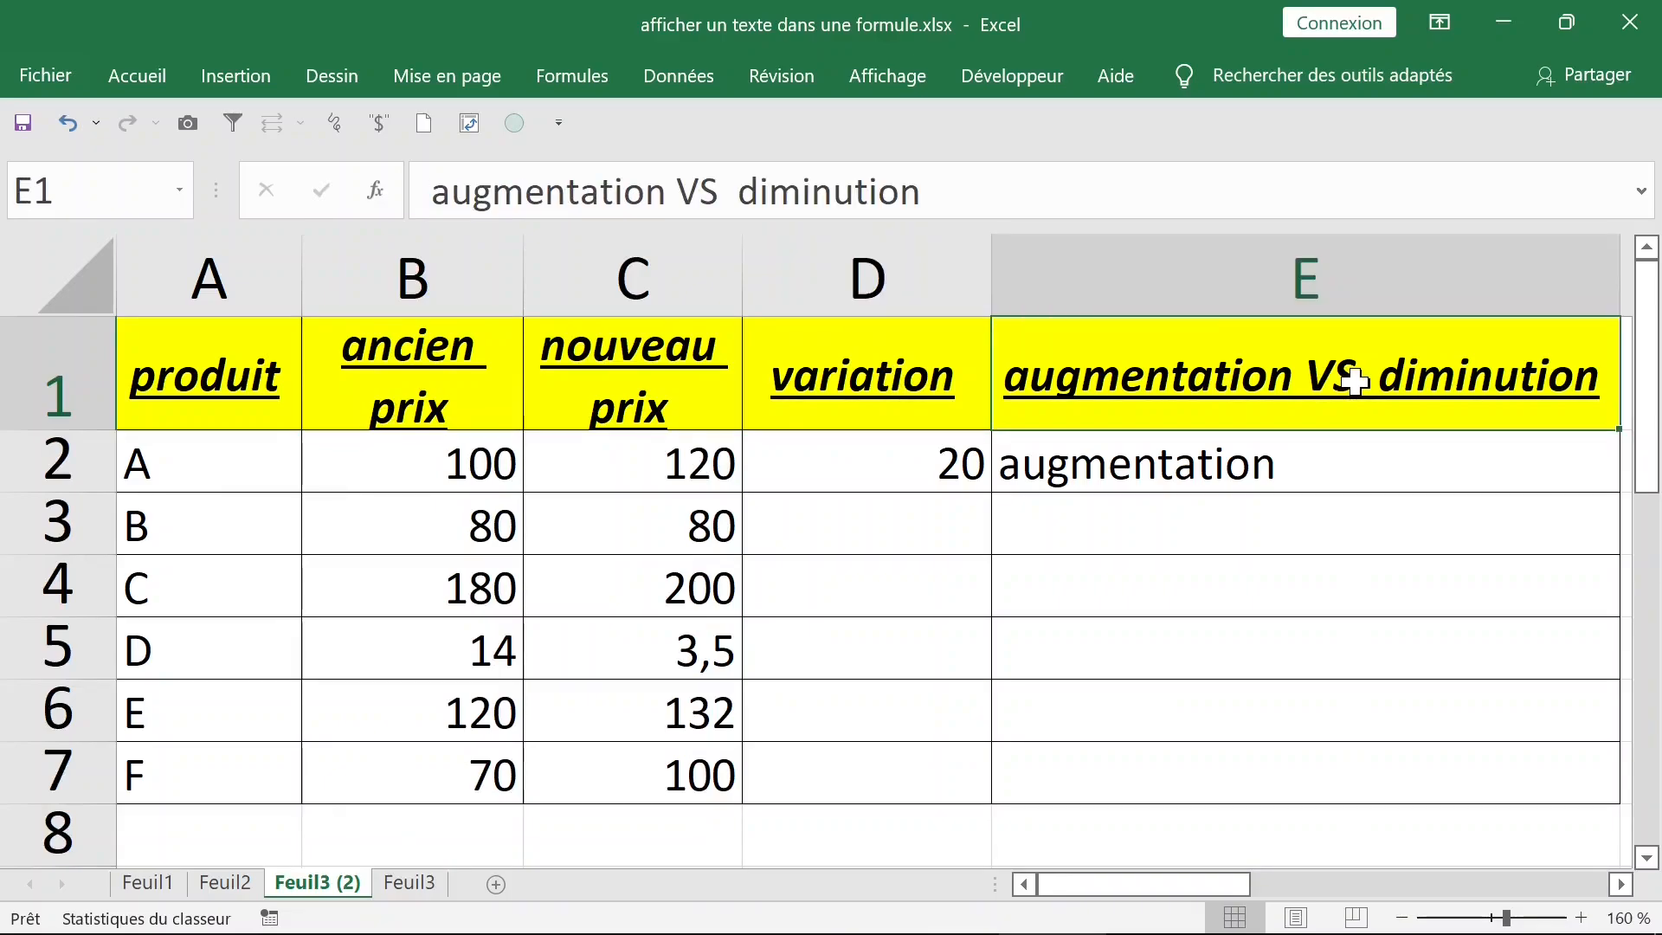
{"action": "left_click", "coordinate": [642, 294]}
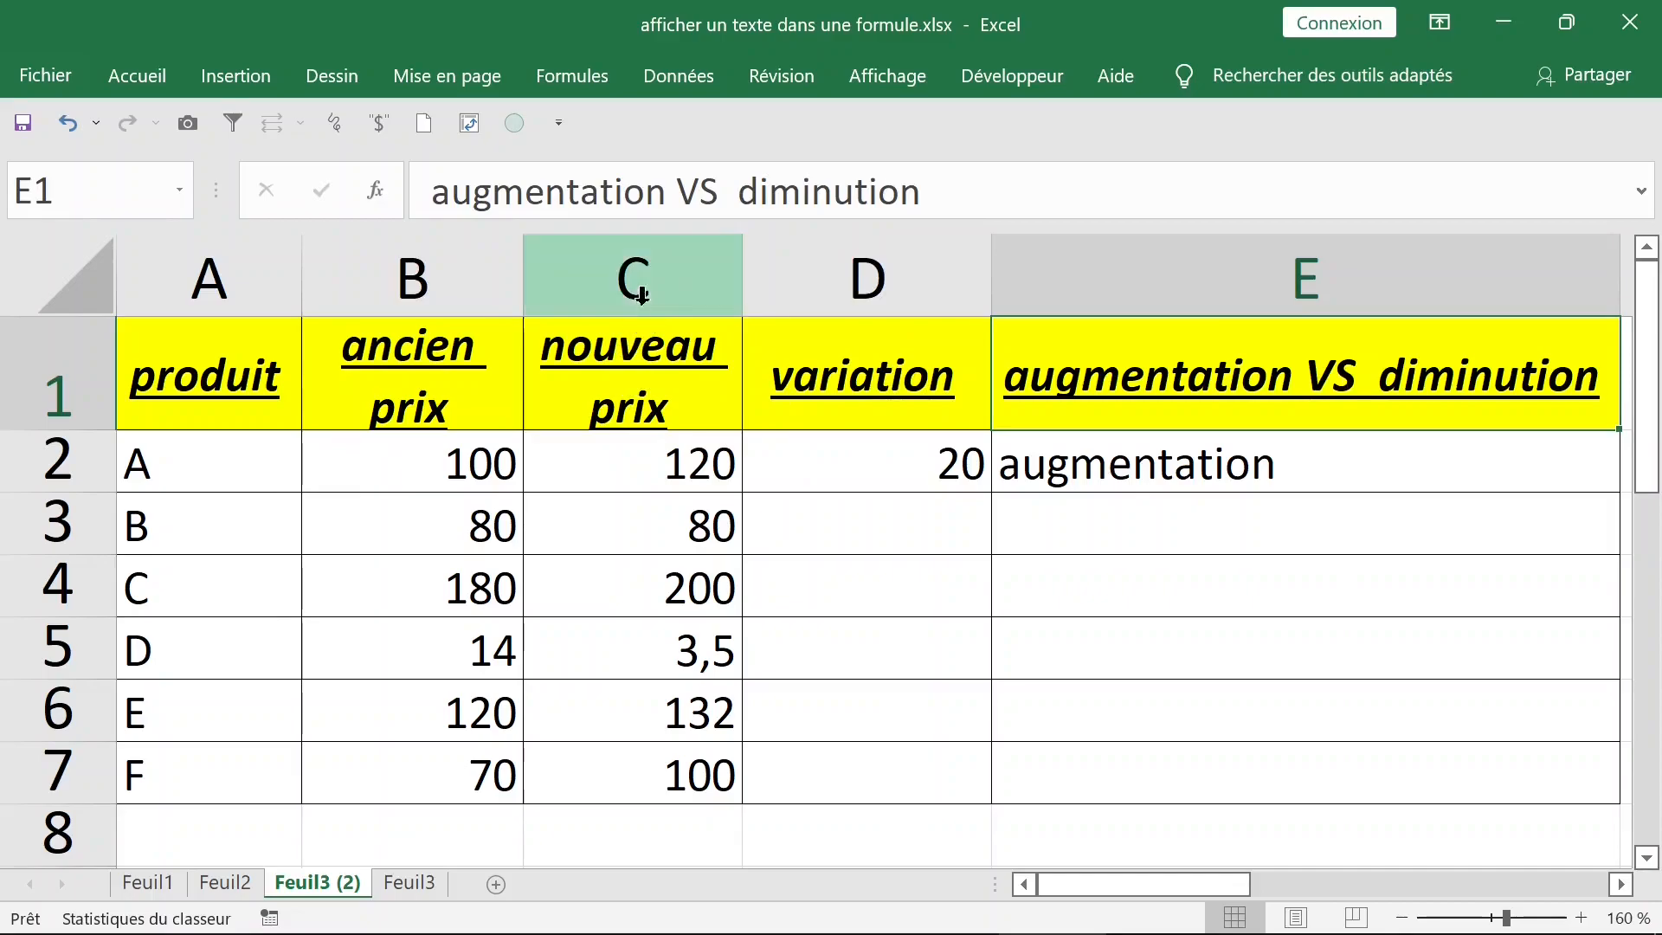
{"action": "left_click", "coordinate": [446, 294]}
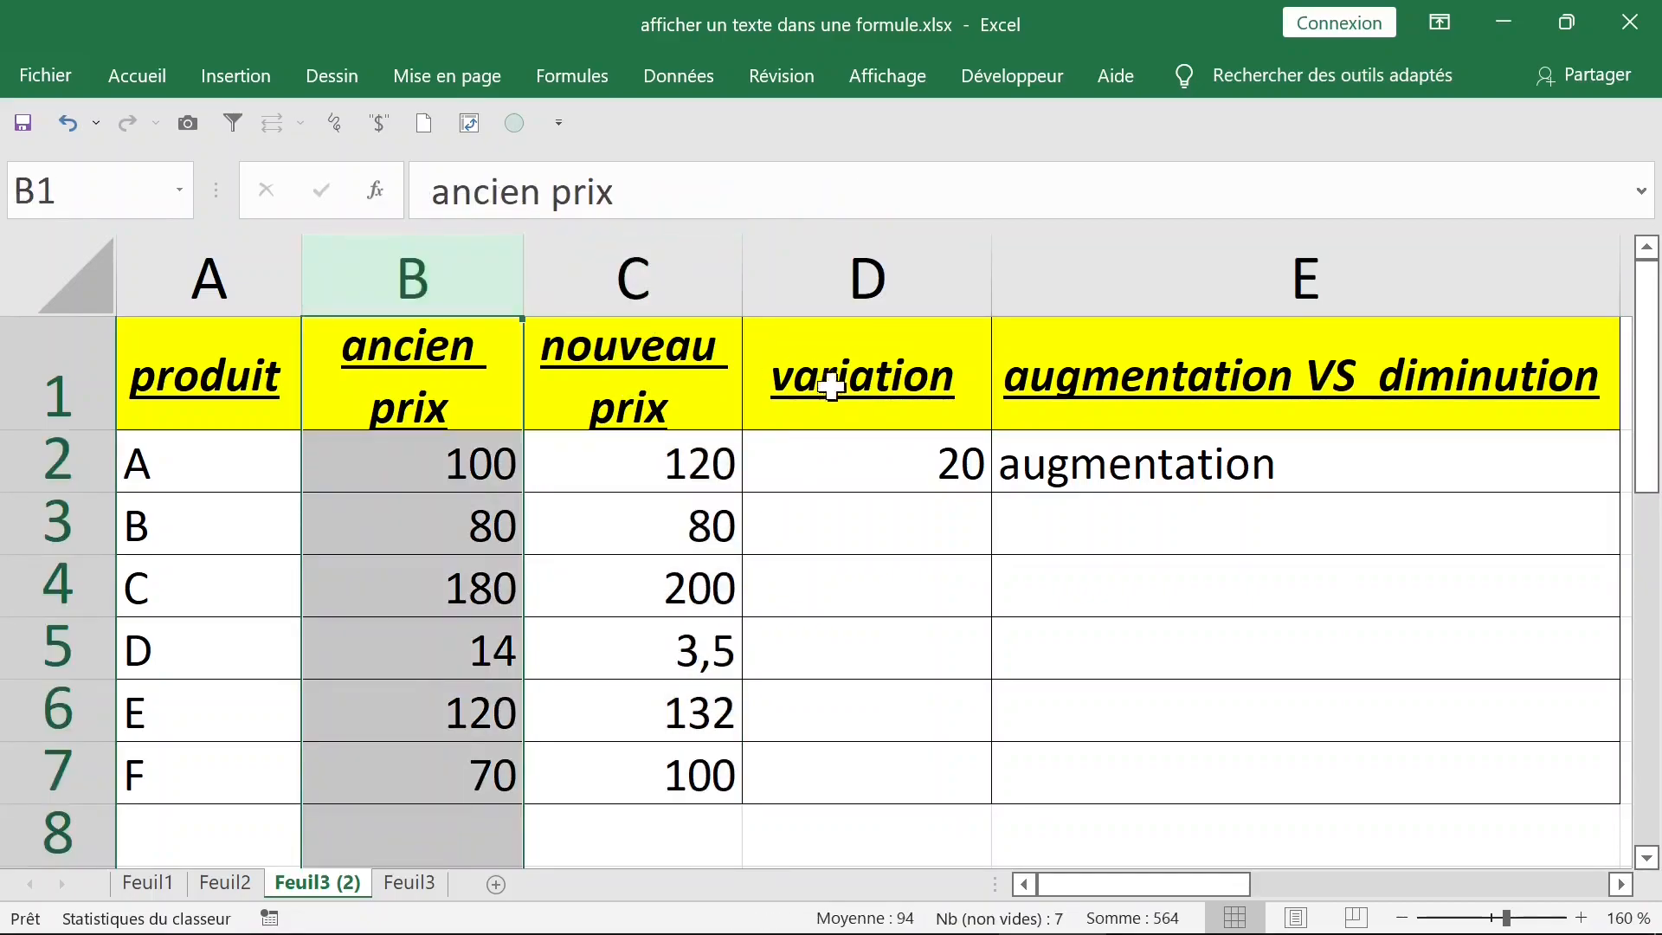
Check the variation formula =C2-B2 in D2 and fill it down through D7.
{"action": "left_click", "coordinate": [943, 461]}
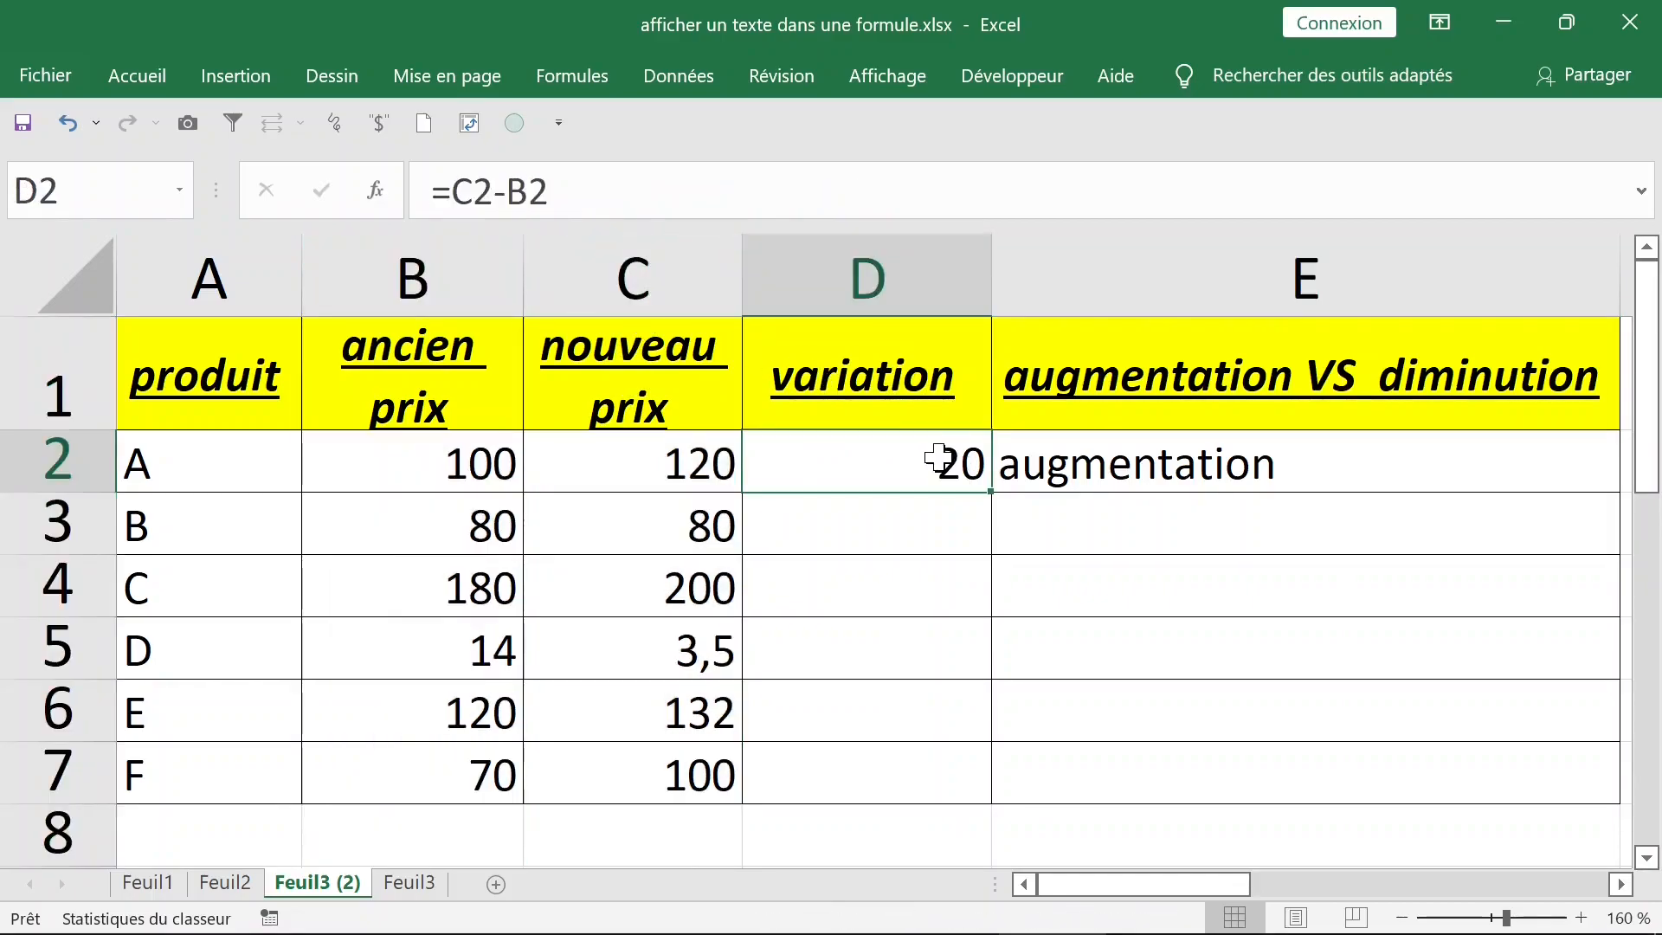
{"action": "double_click", "coordinate": [939, 459]}
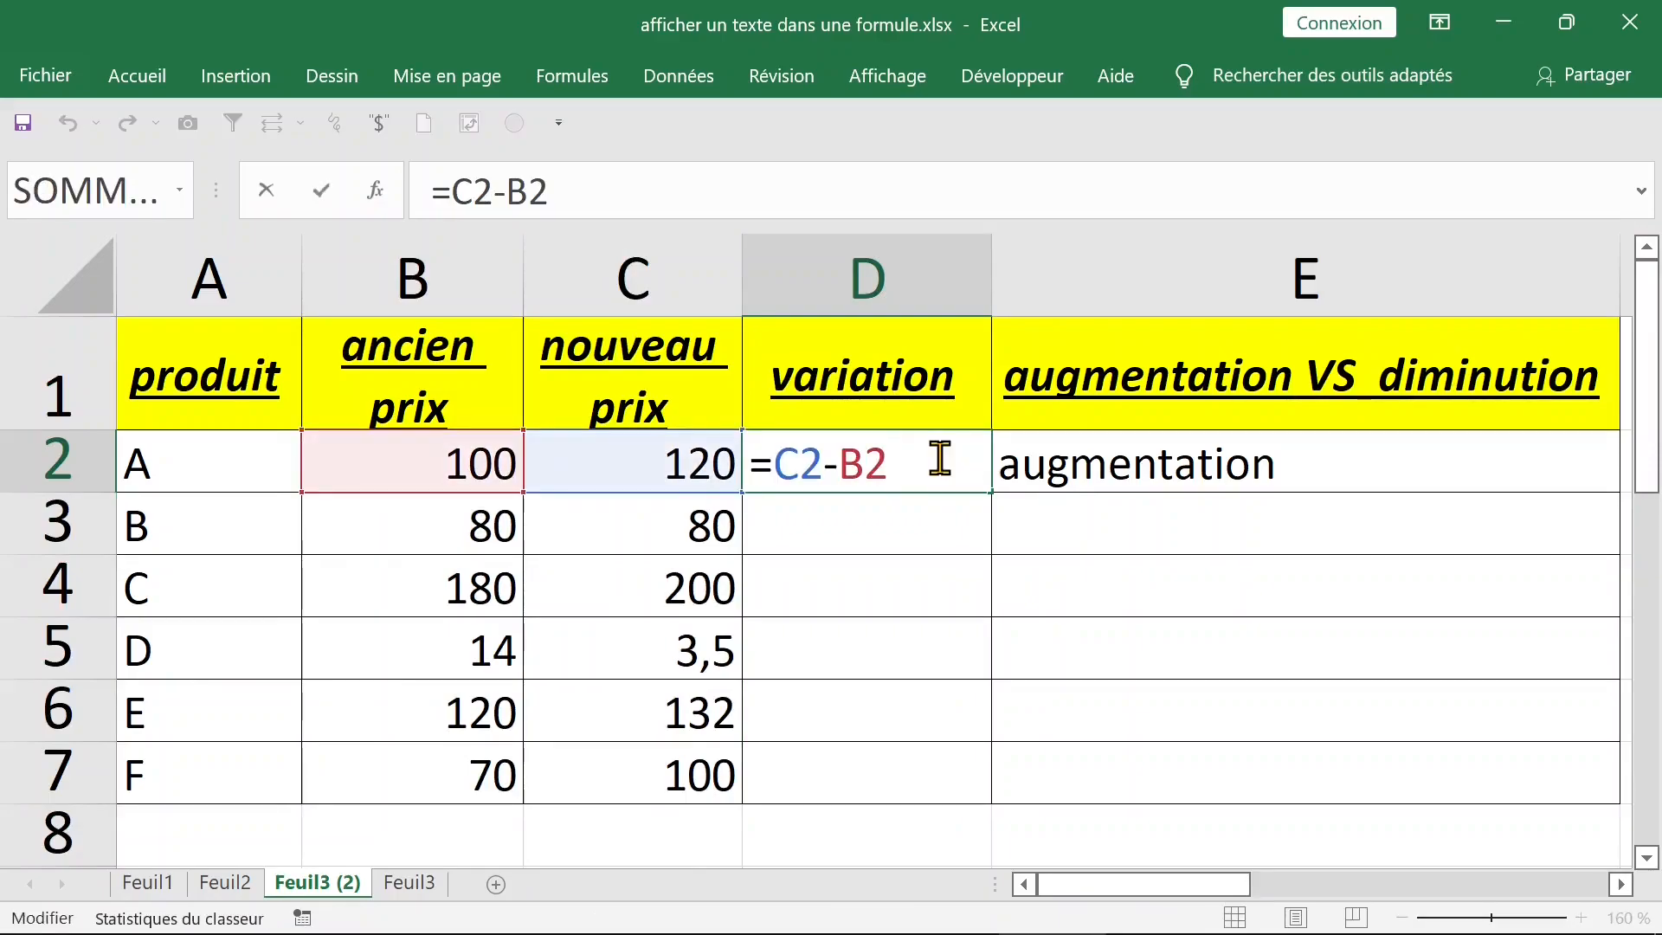
{"action": "key", "text": "Return"}
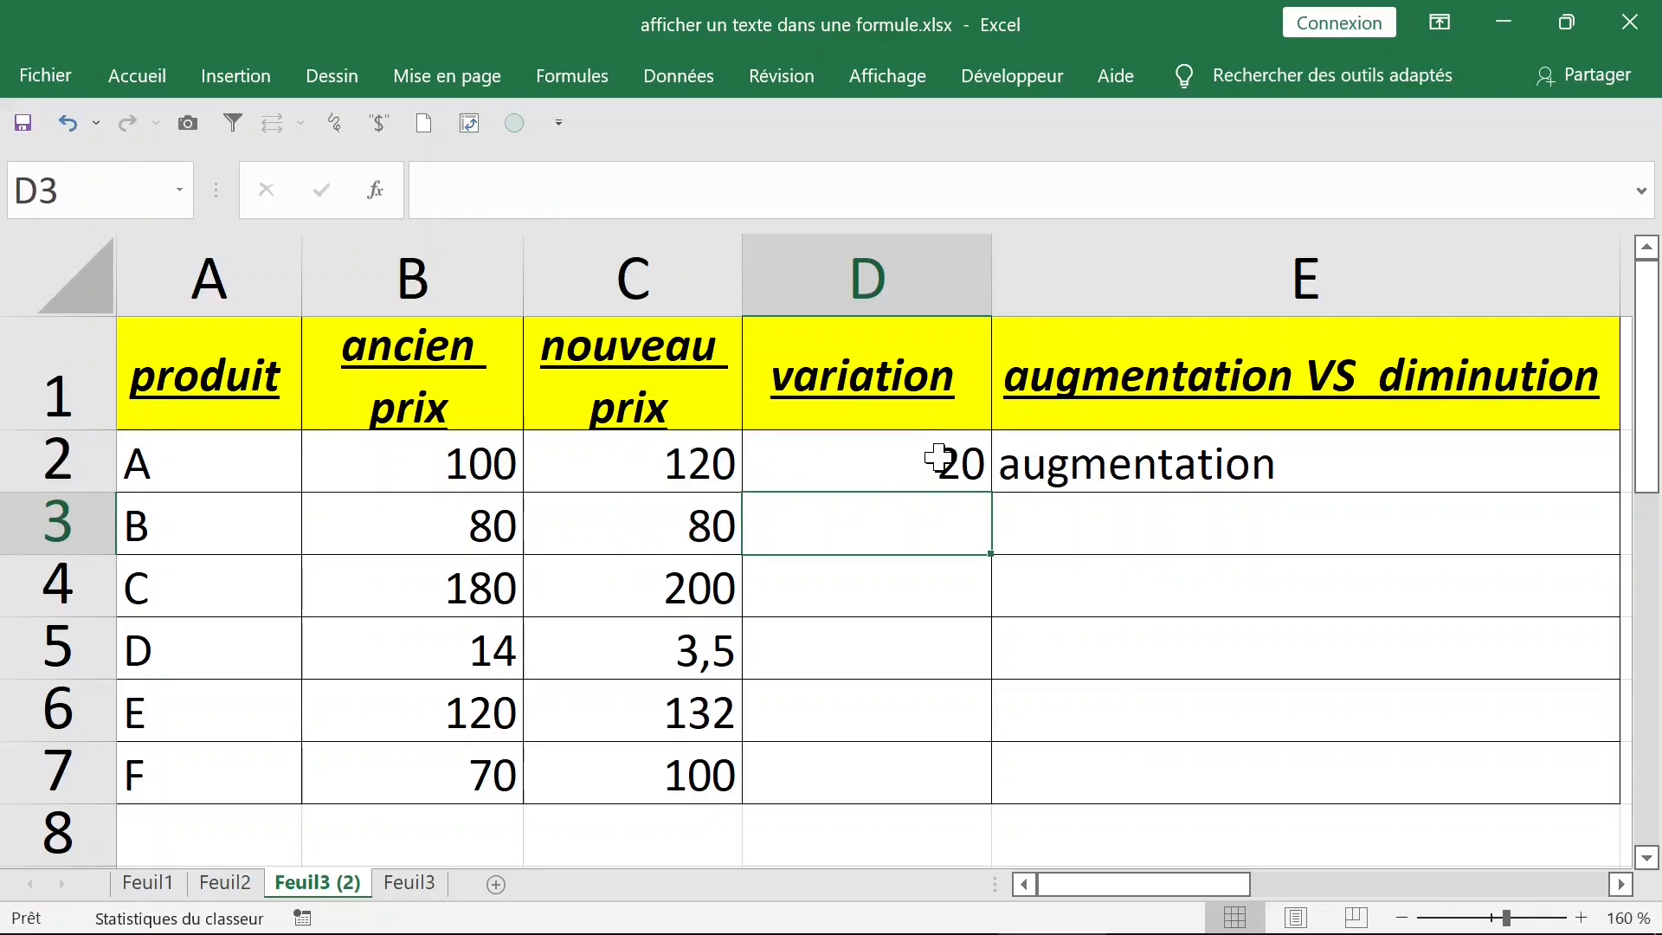
{"action": "left_click", "coordinate": [939, 459]}
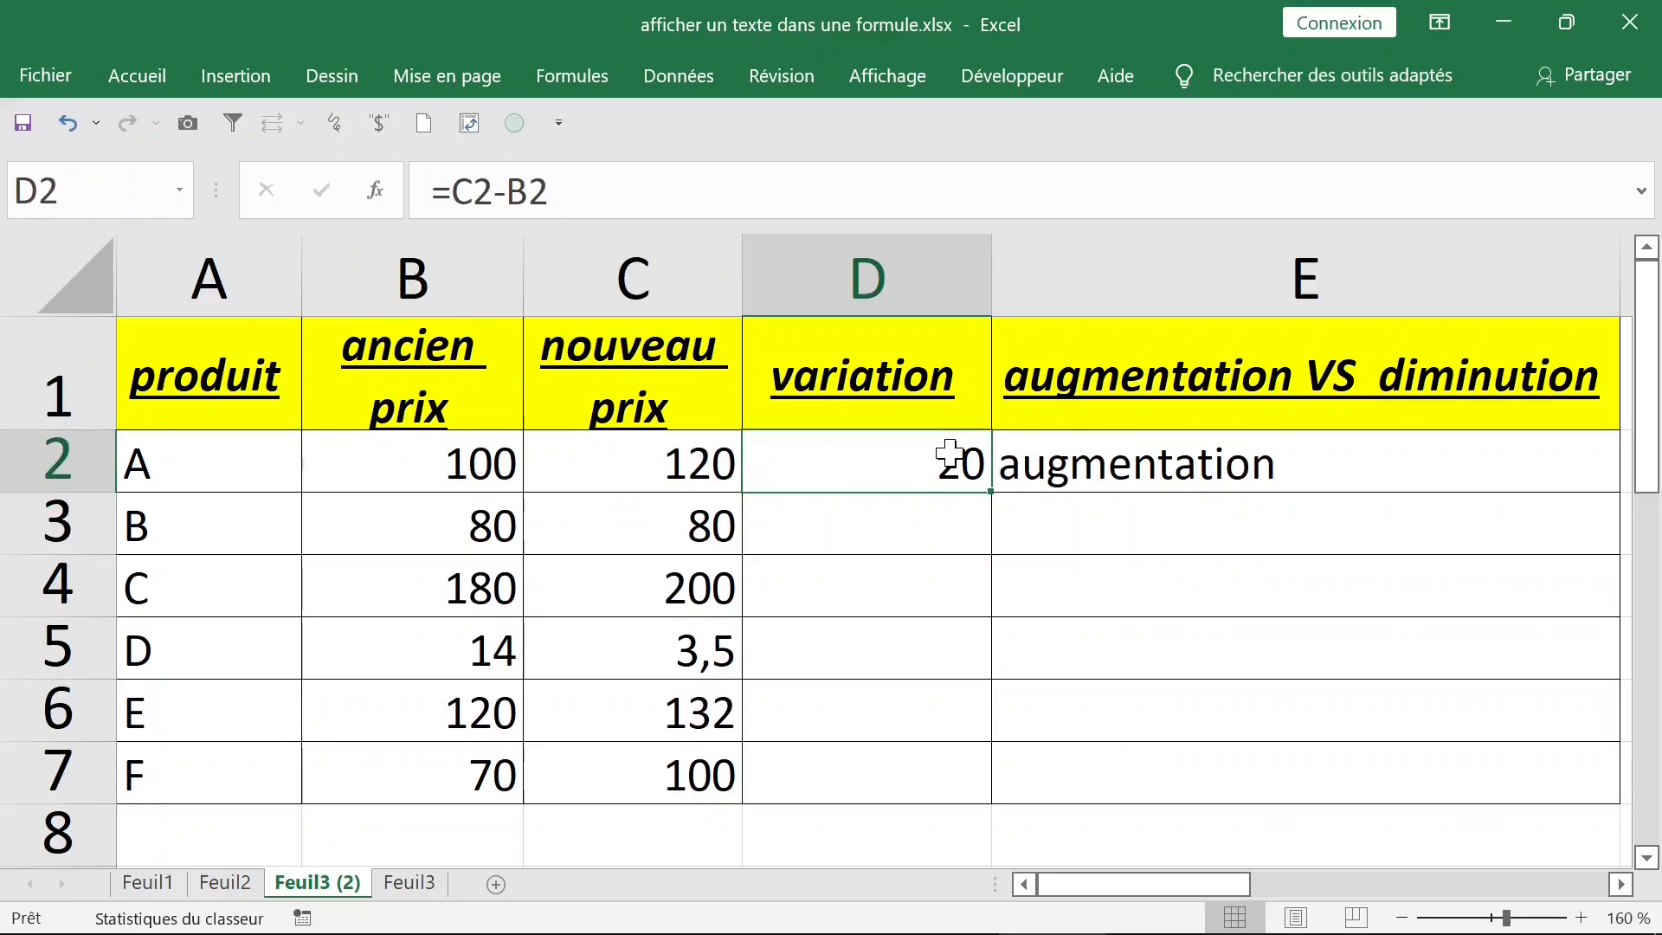
{"action": "double_click", "coordinate": [991, 491]}
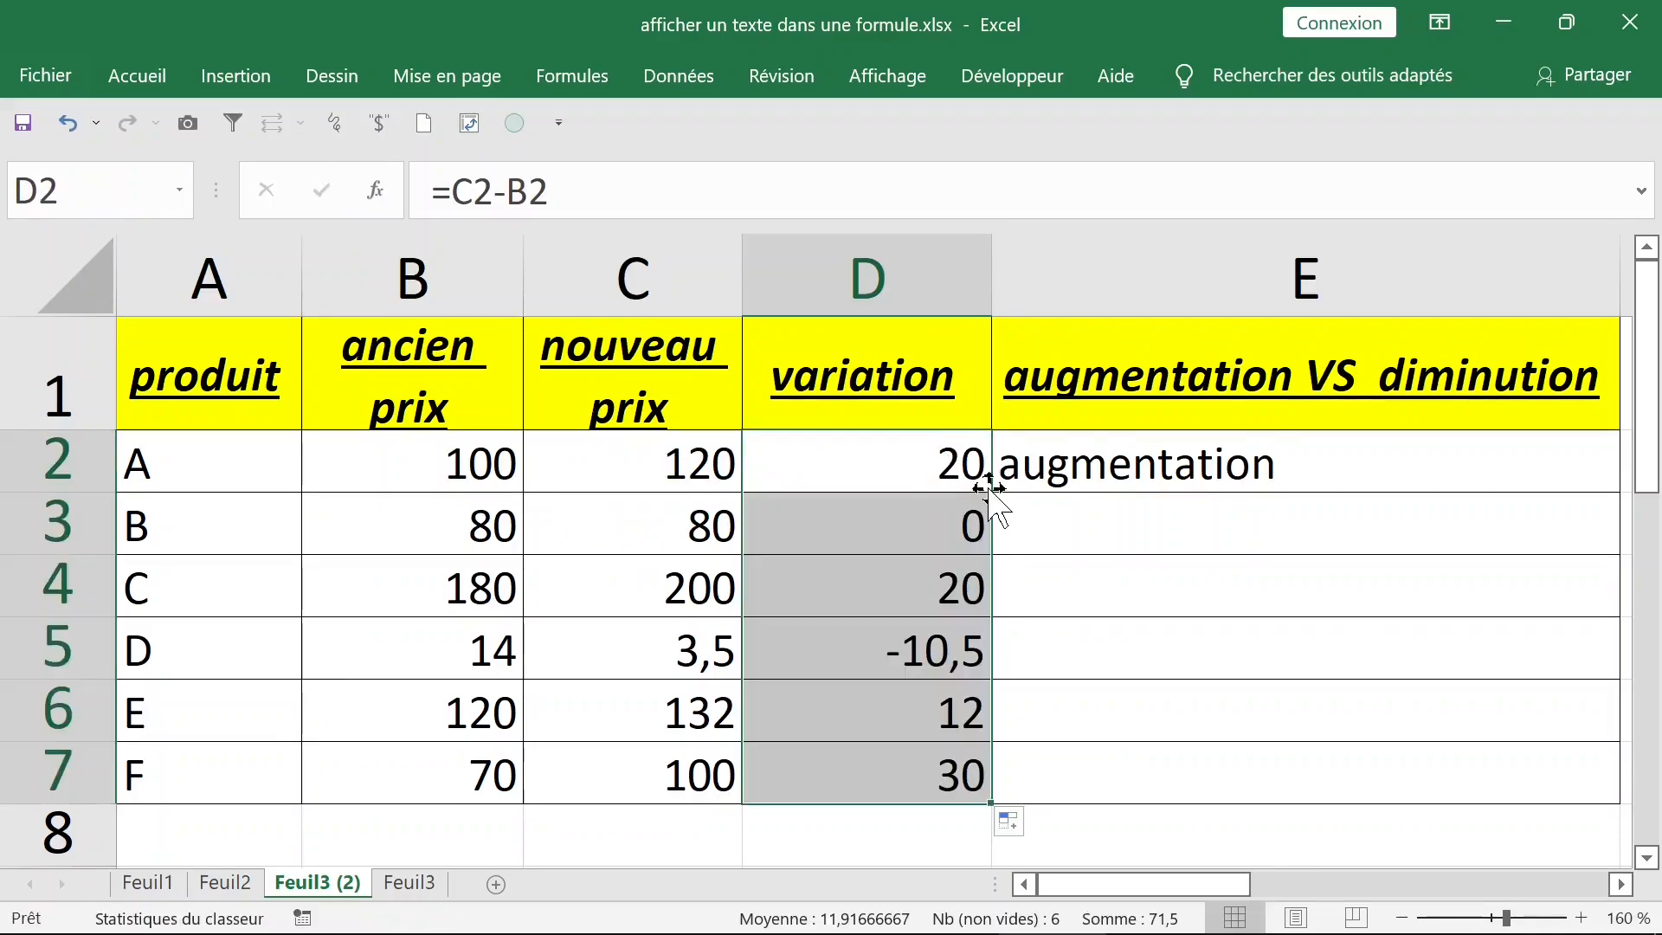
Compare the old and new prices of products B and D with their variations, and review the variation column's signs.
{"action": "left_click", "coordinate": [165, 534]}
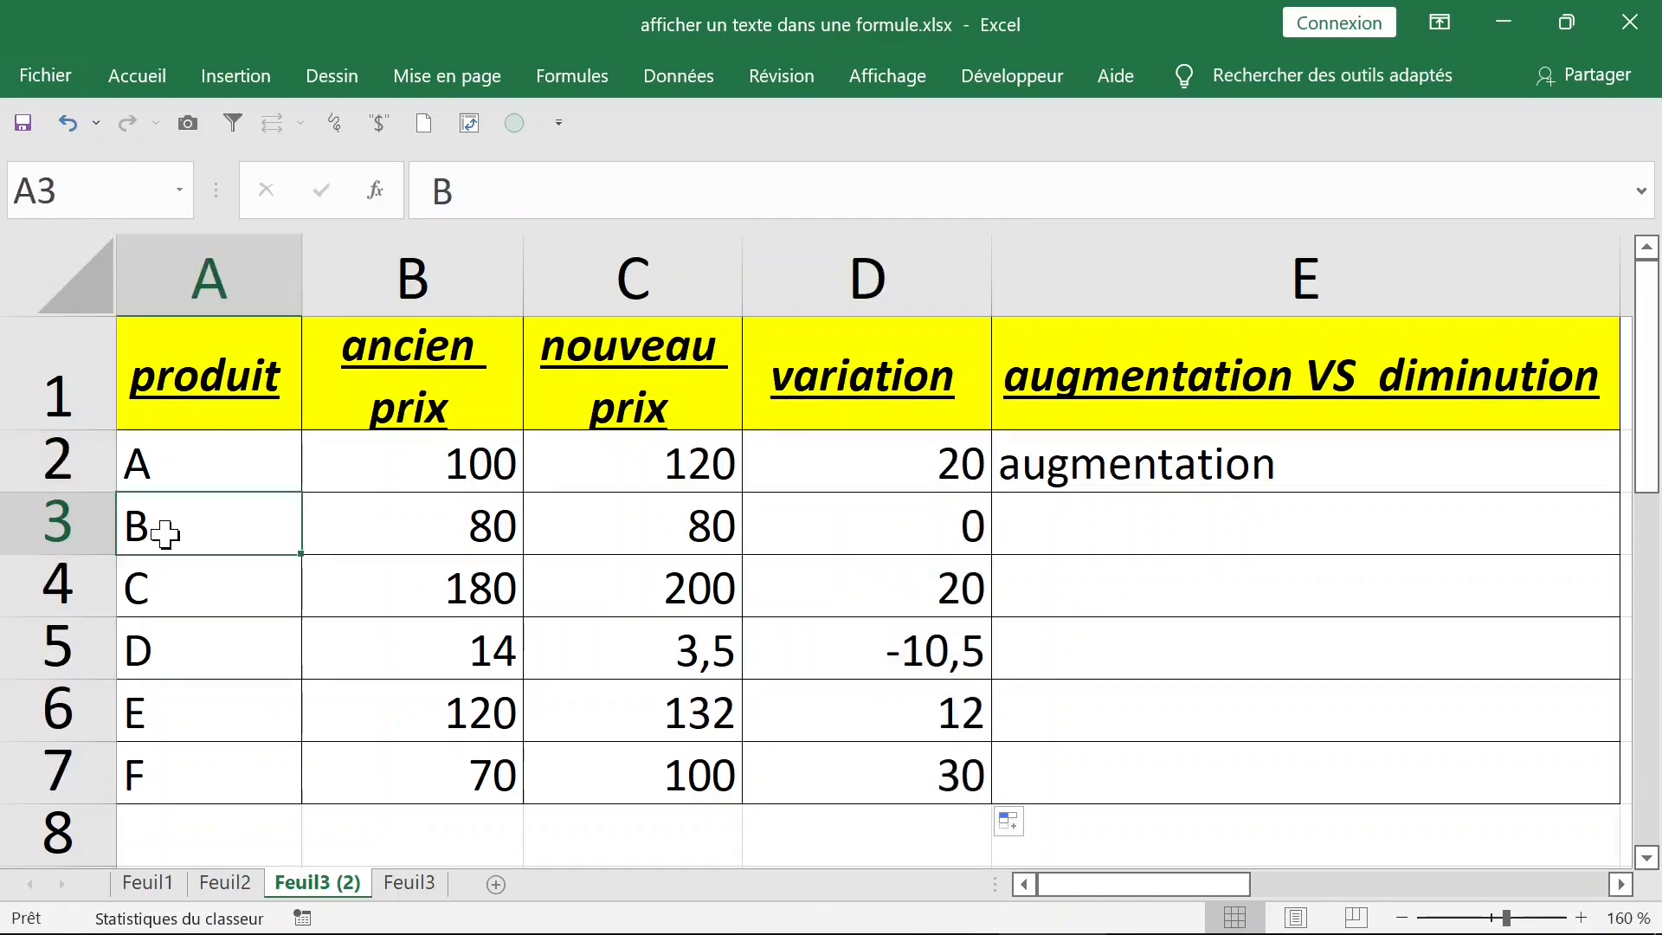
{"action": "left_click", "coordinate": [677, 531]}
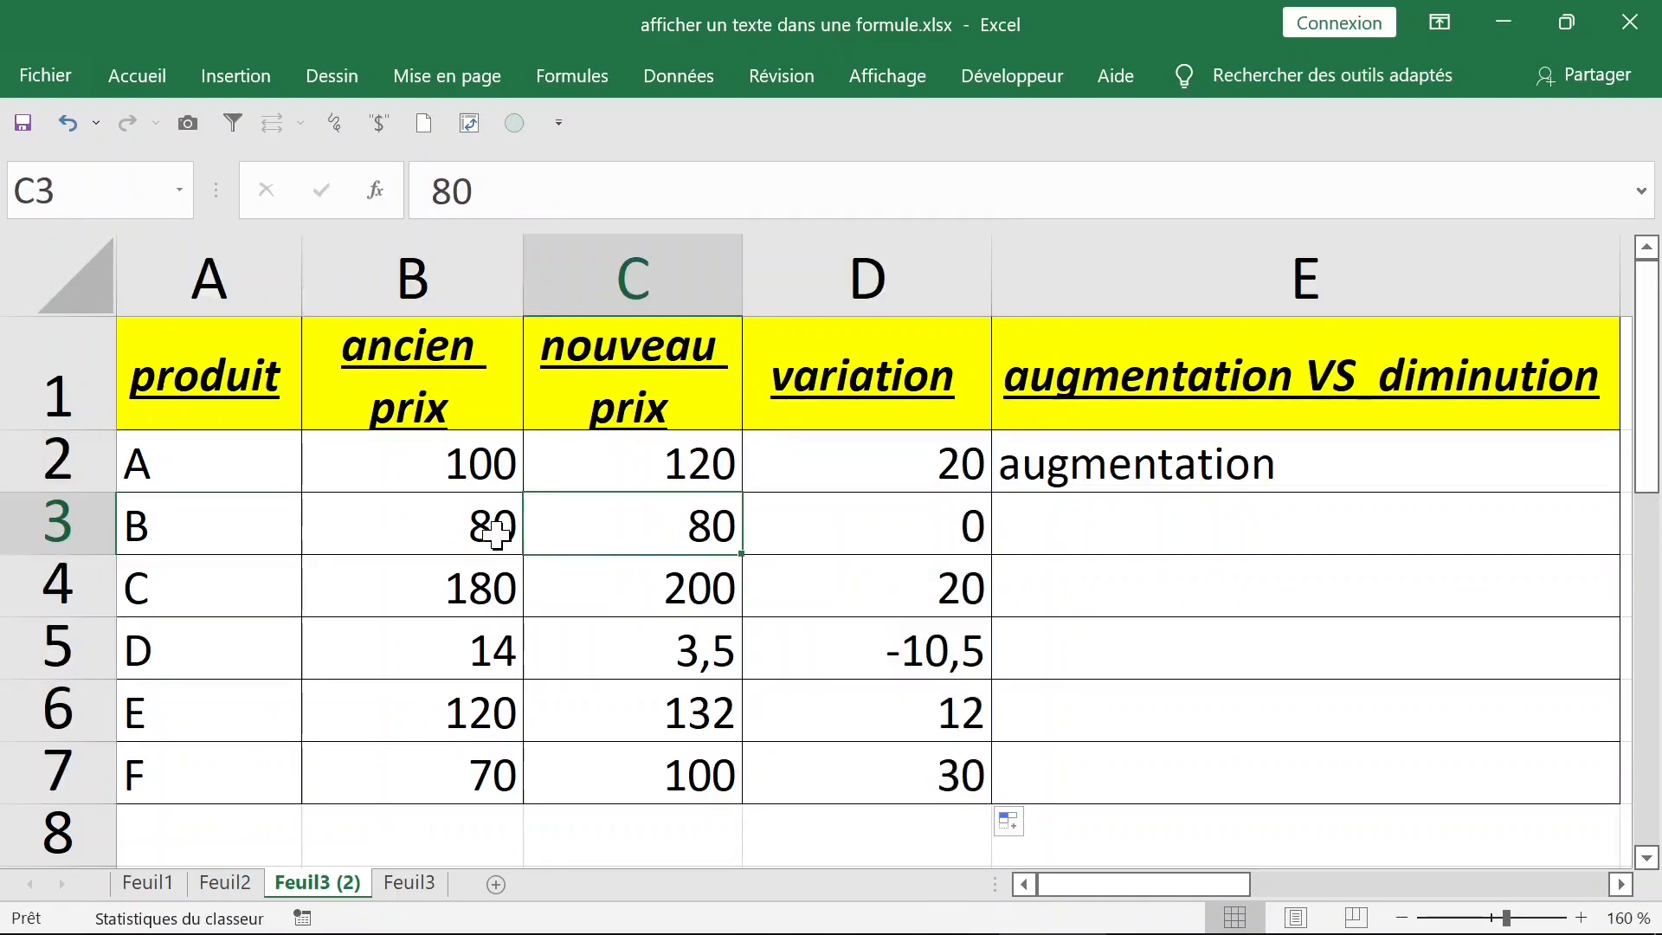
{"action": "left_click", "coordinate": [489, 530]}
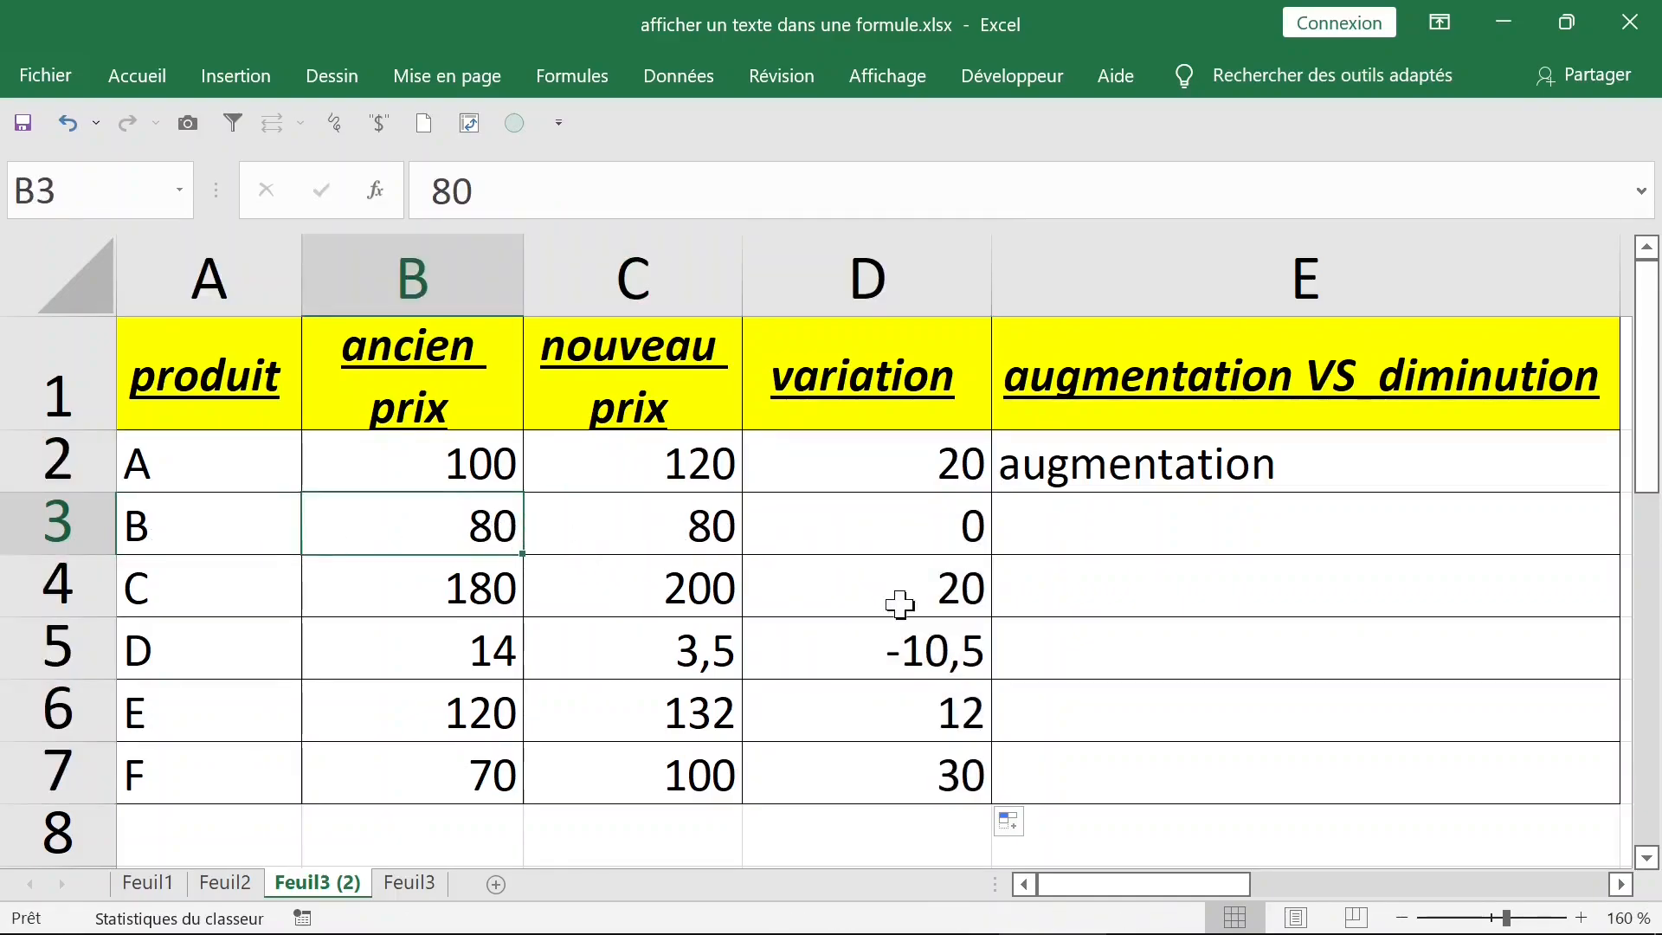
{"action": "left_click", "coordinate": [238, 657]}
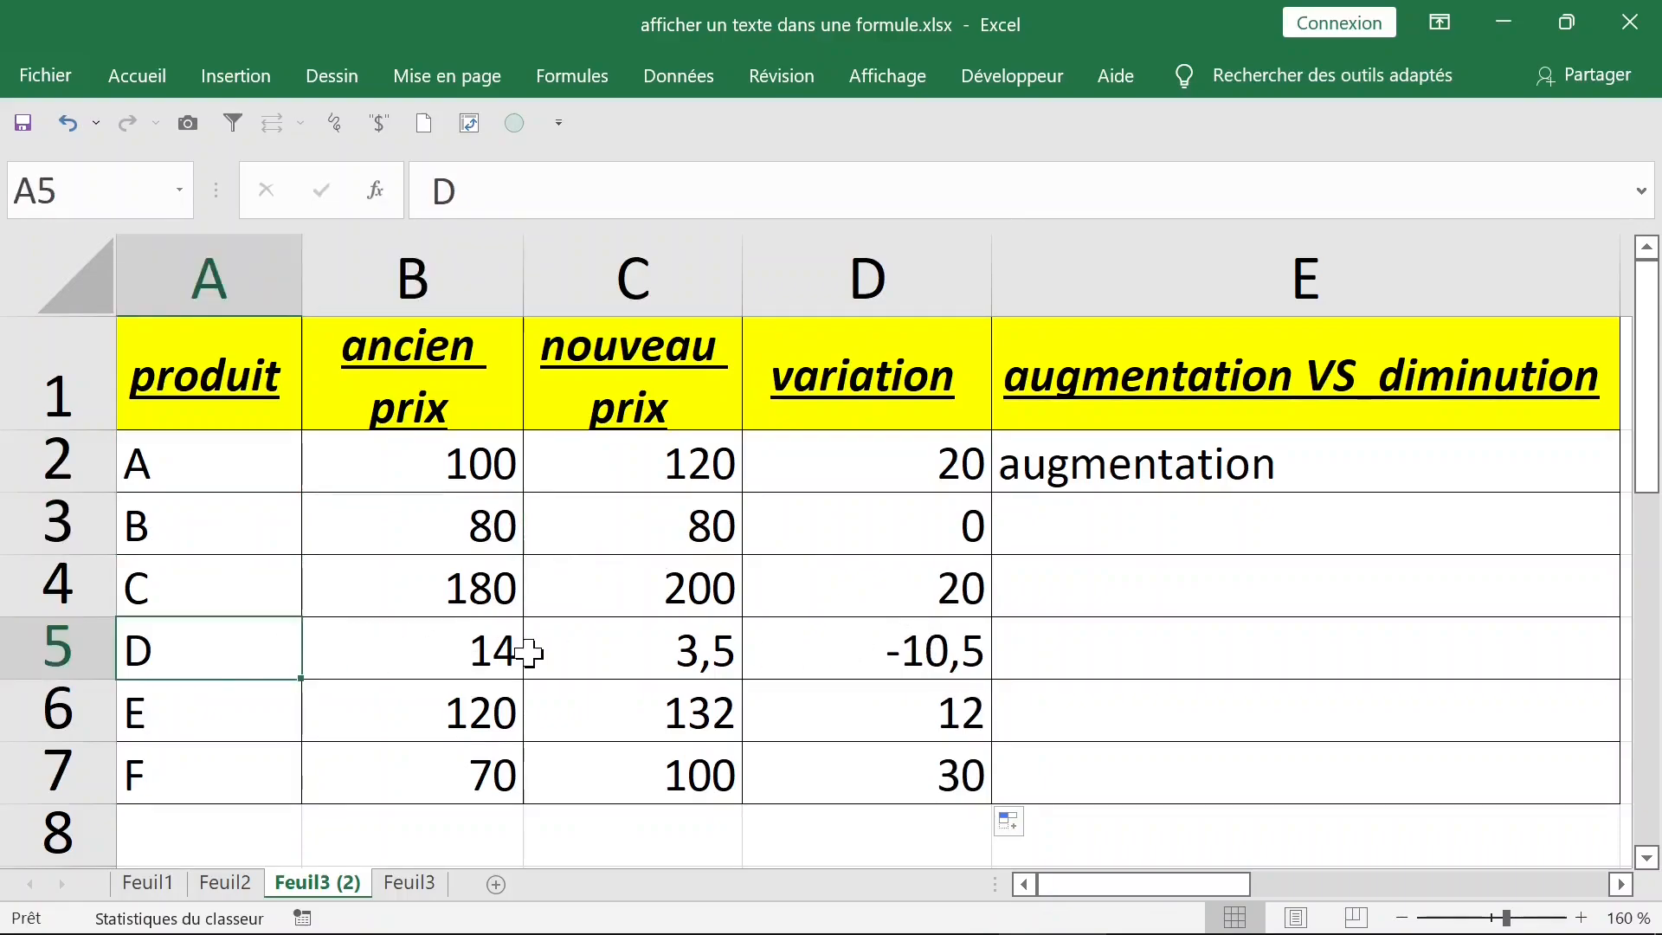
{"action": "left_click", "coordinate": [528, 654]}
{"action": "left_click_drag", "start_coordinate": [409, 644], "coordinate": [662, 649]}
{"action": "left_click", "coordinate": [893, 649]}
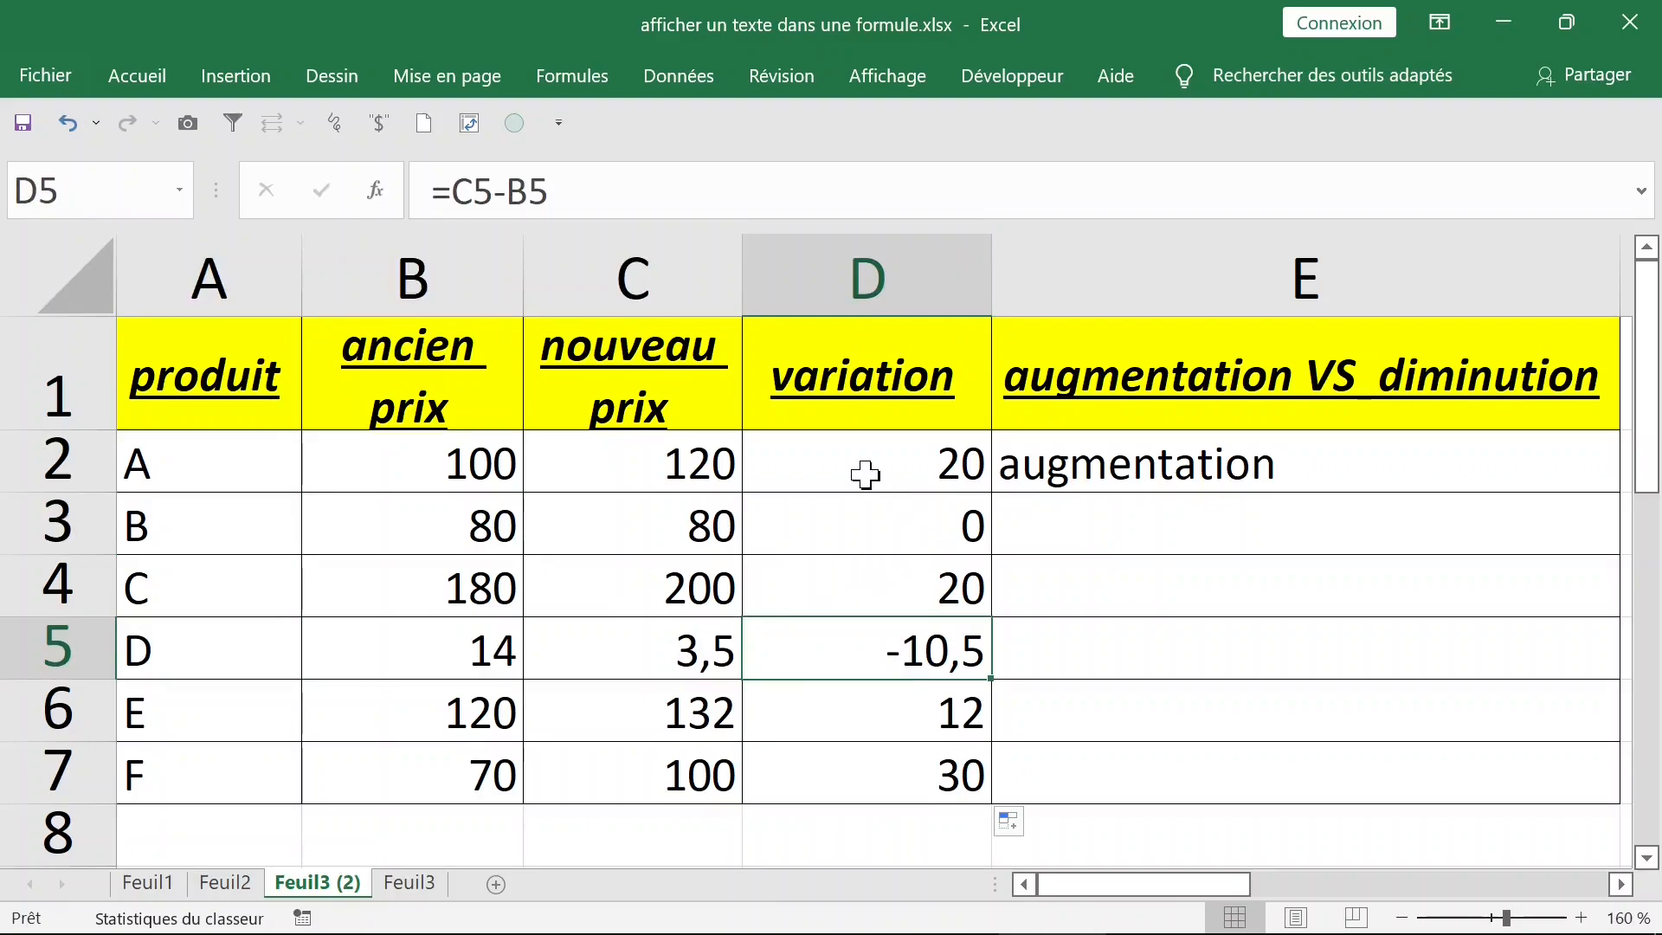
{"action": "left_click", "coordinate": [864, 474]}
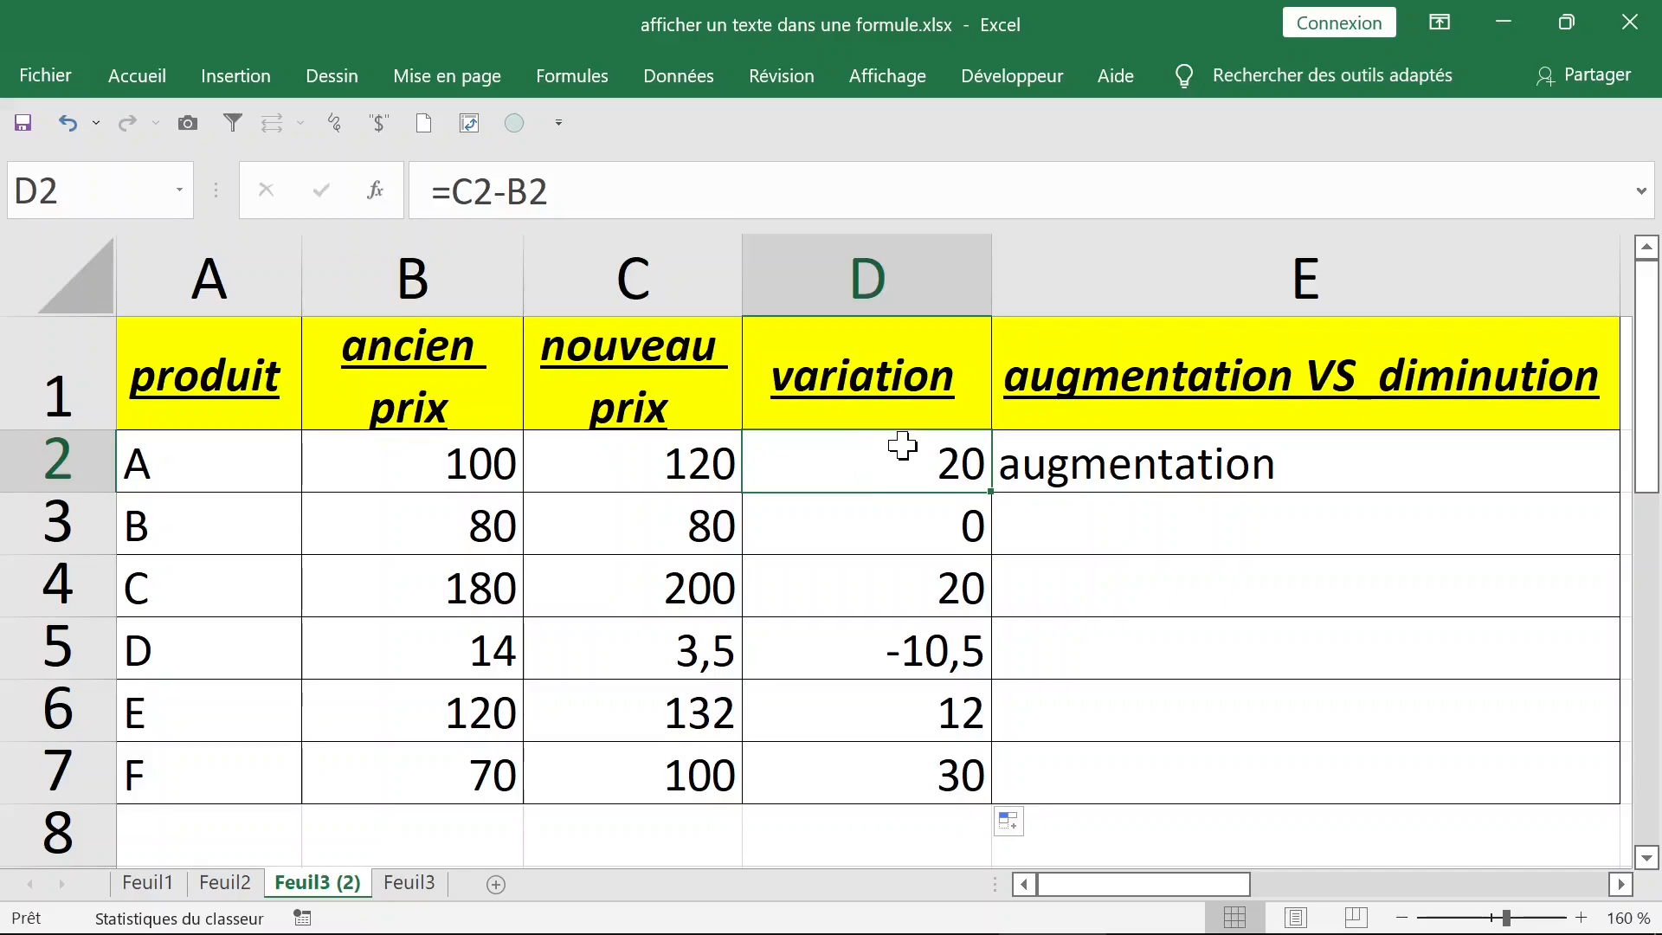
{"action": "left_click_drag", "start_coordinate": [916, 473], "coordinate": [942, 770]}
{"action": "left_click", "coordinate": [896, 472]}
{"action": "left_click", "coordinate": [909, 631]}
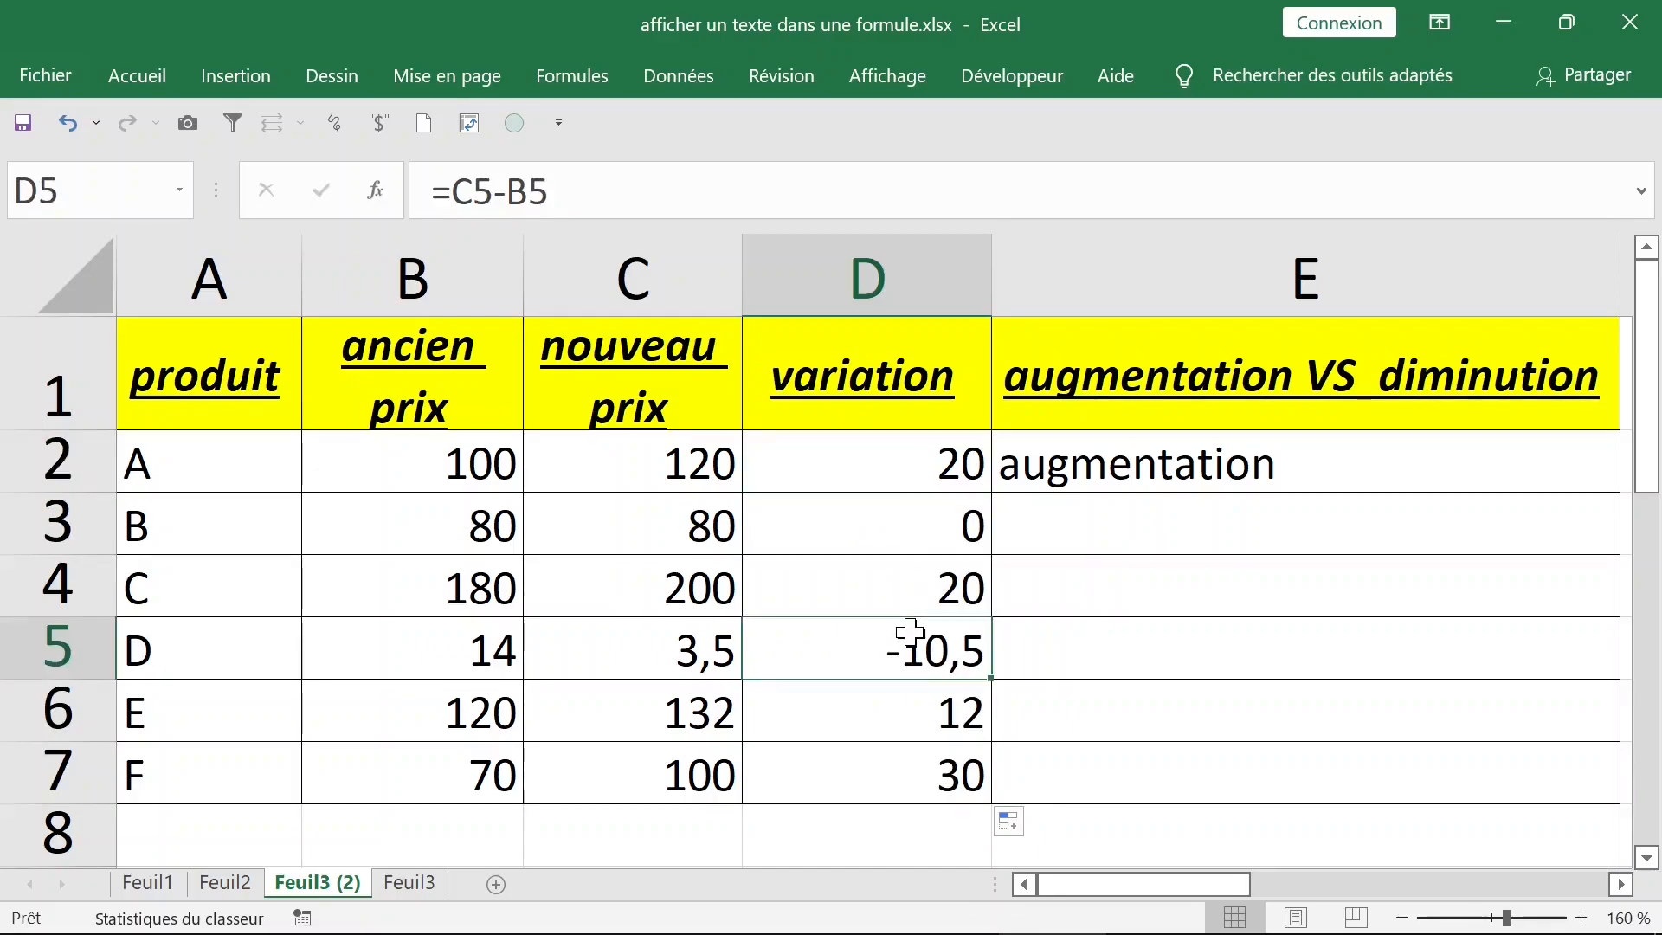
{"action": "left_click", "coordinate": [915, 525]}
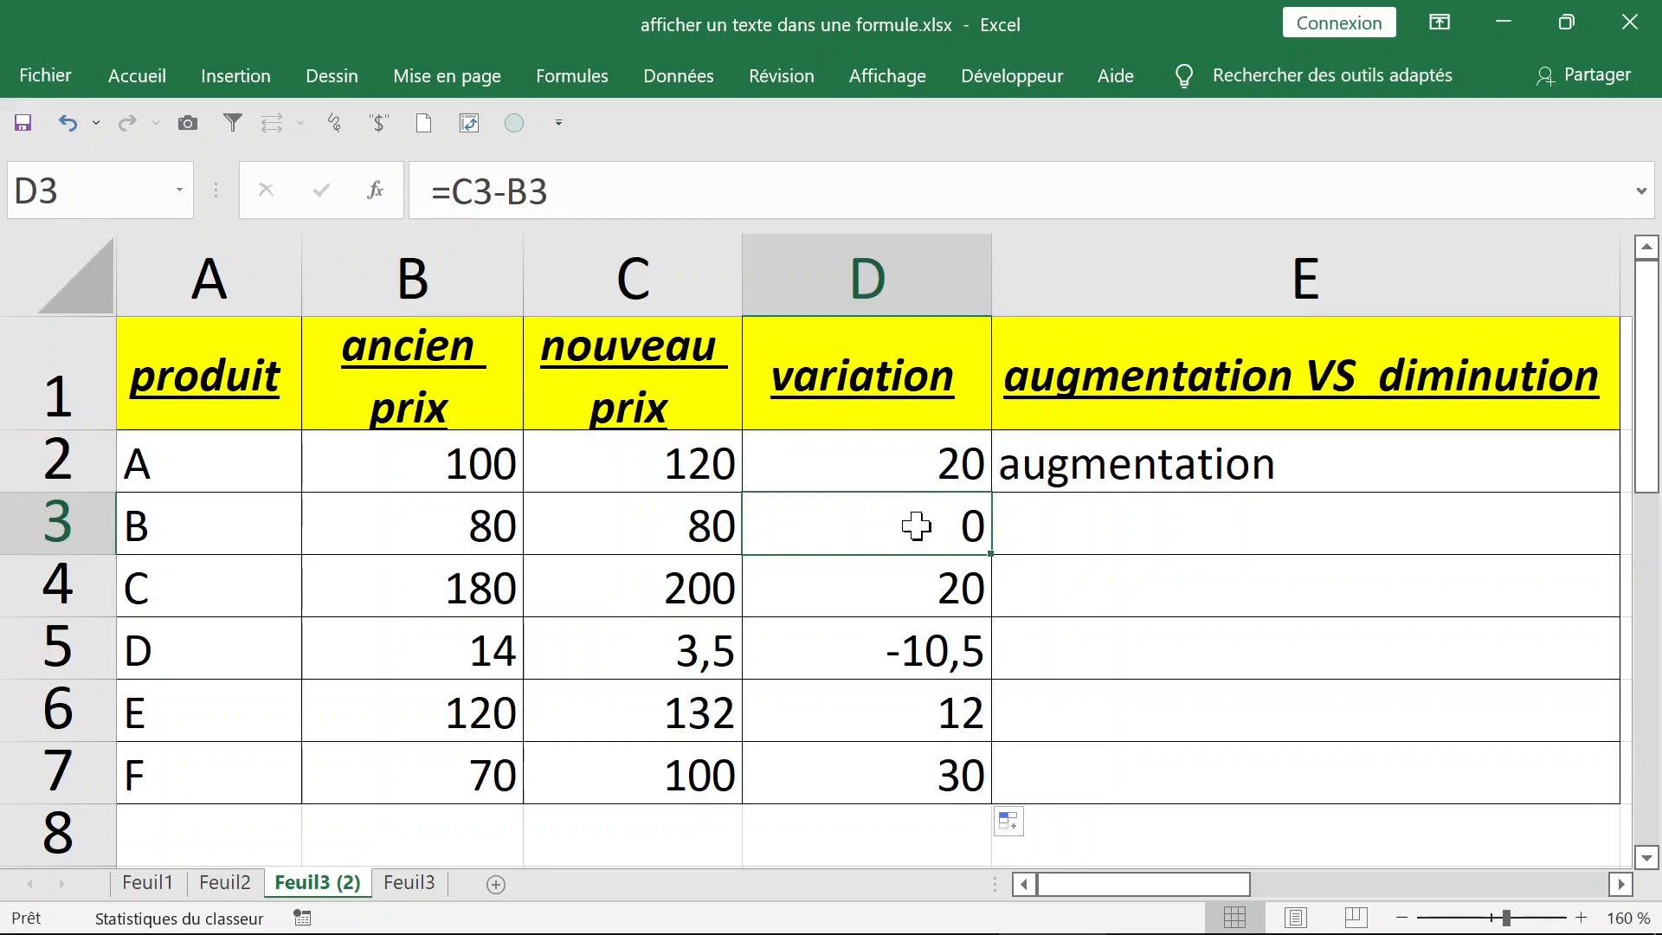
Examine each argument of the nested SI formula in E2, including its augmentation, le même prix and diminution texts, leaving it as is.
{"action": "left_click", "coordinate": [1042, 464]}
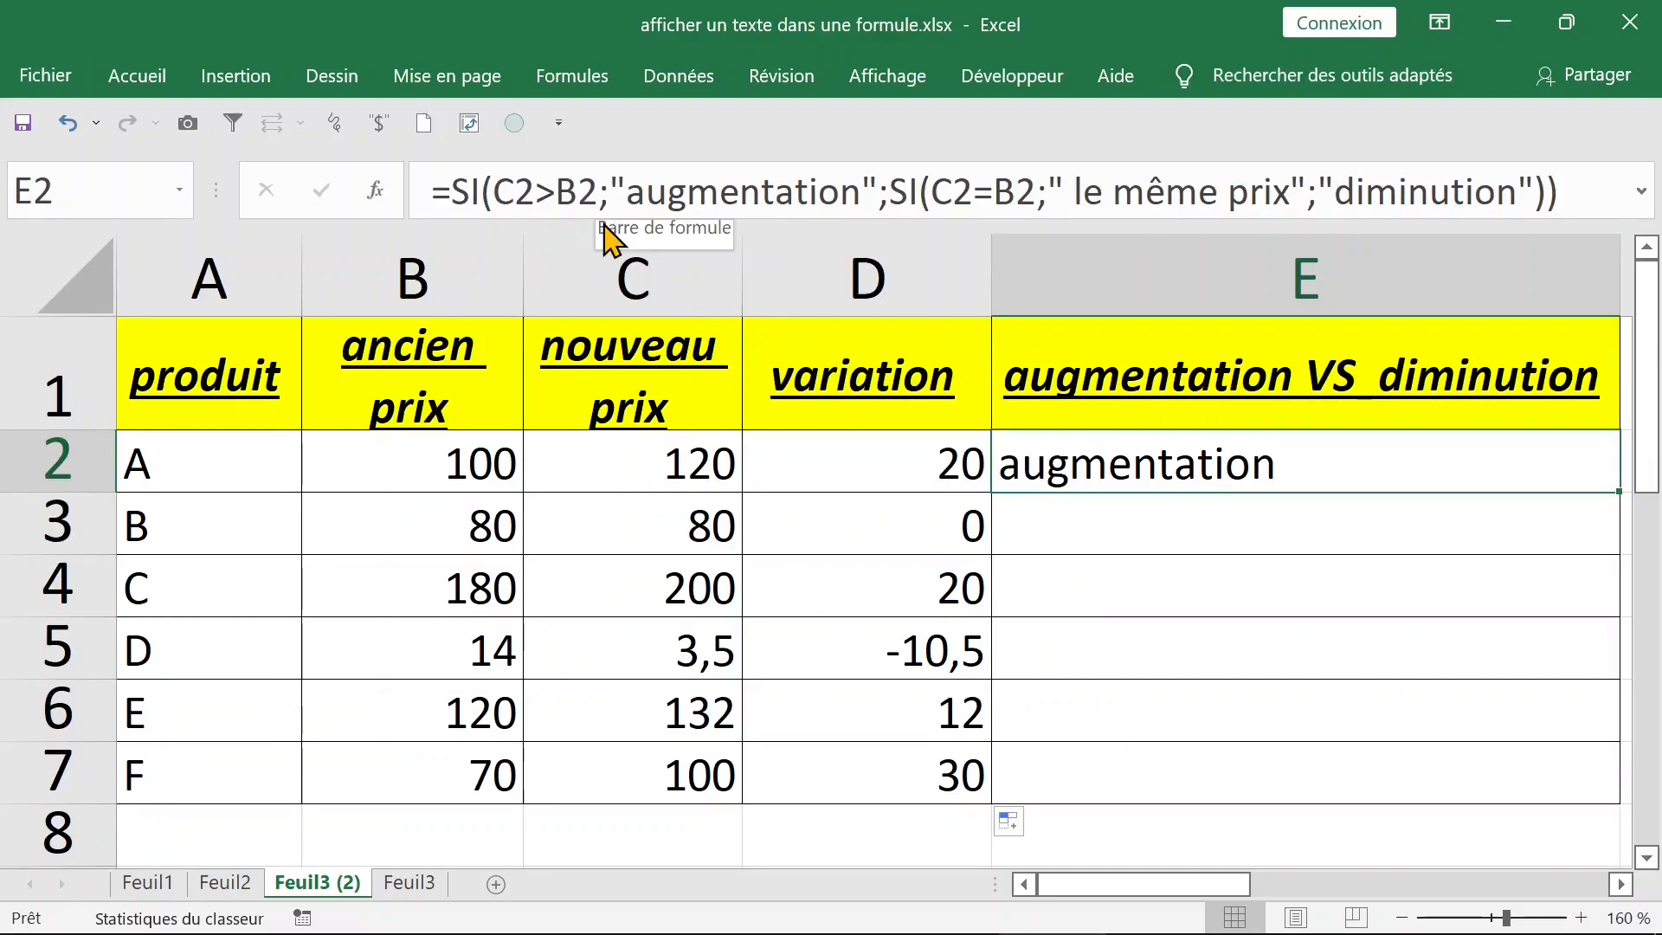
{"action": "left_click", "coordinate": [542, 199]}
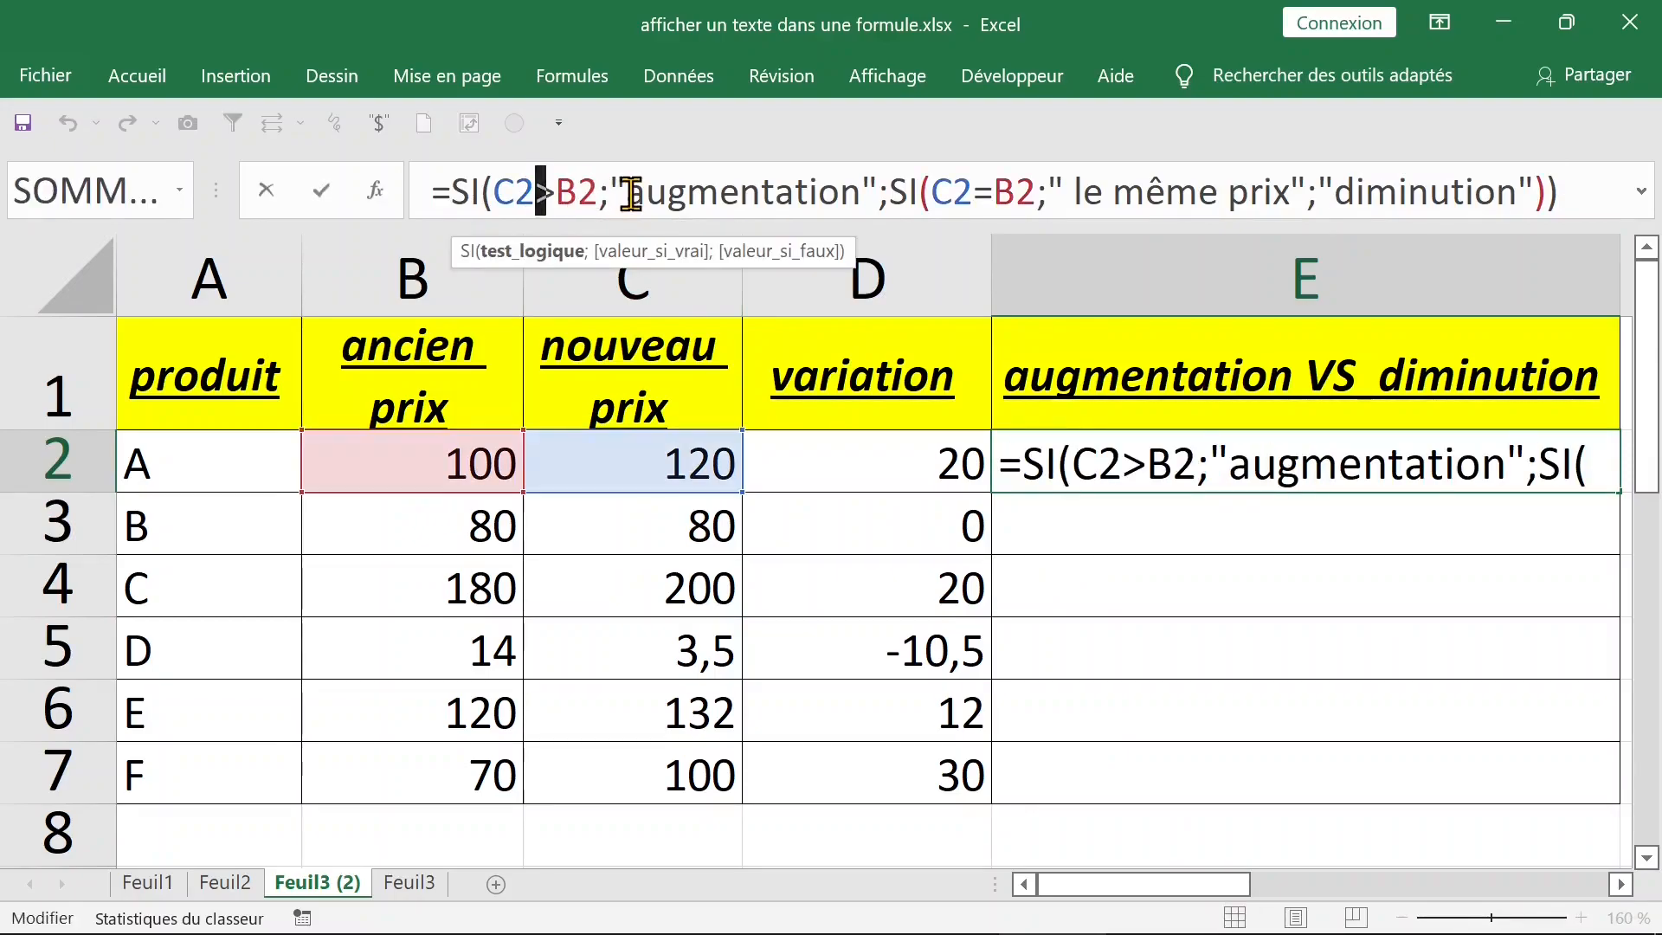
{"action": "left_click_drag", "start_coordinate": [613, 189], "coordinate": [857, 198]}
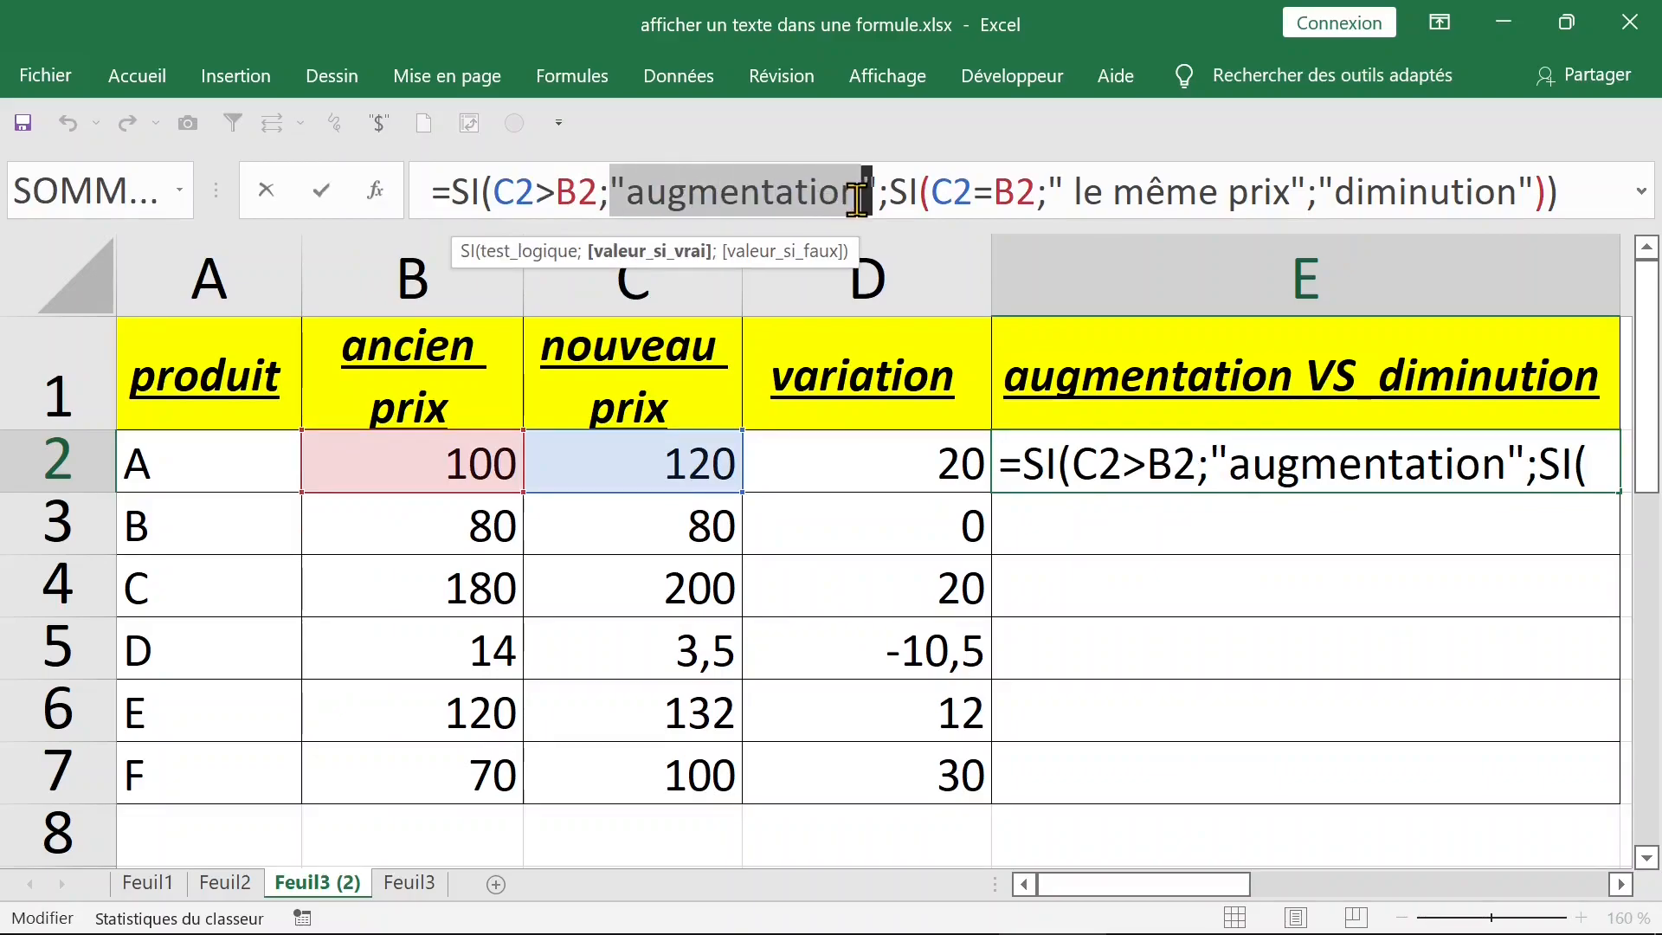
{"action": "left_click", "coordinate": [916, 192]}
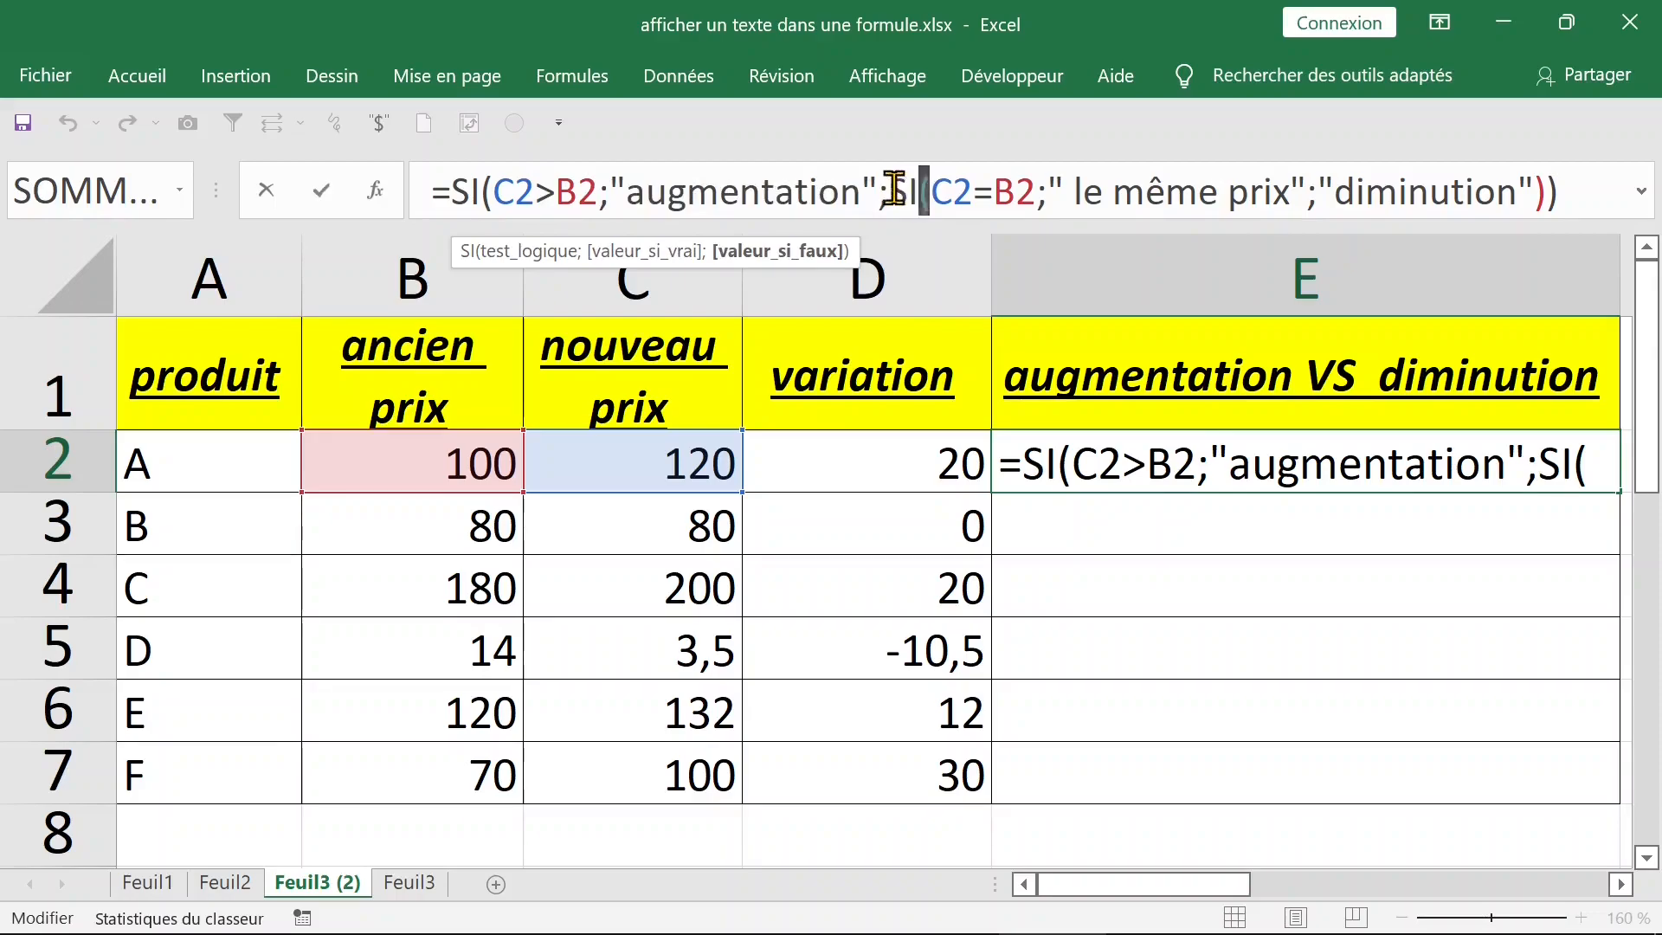
{"action": "left_click_drag", "start_coordinate": [889, 189], "coordinate": [1293, 187]}
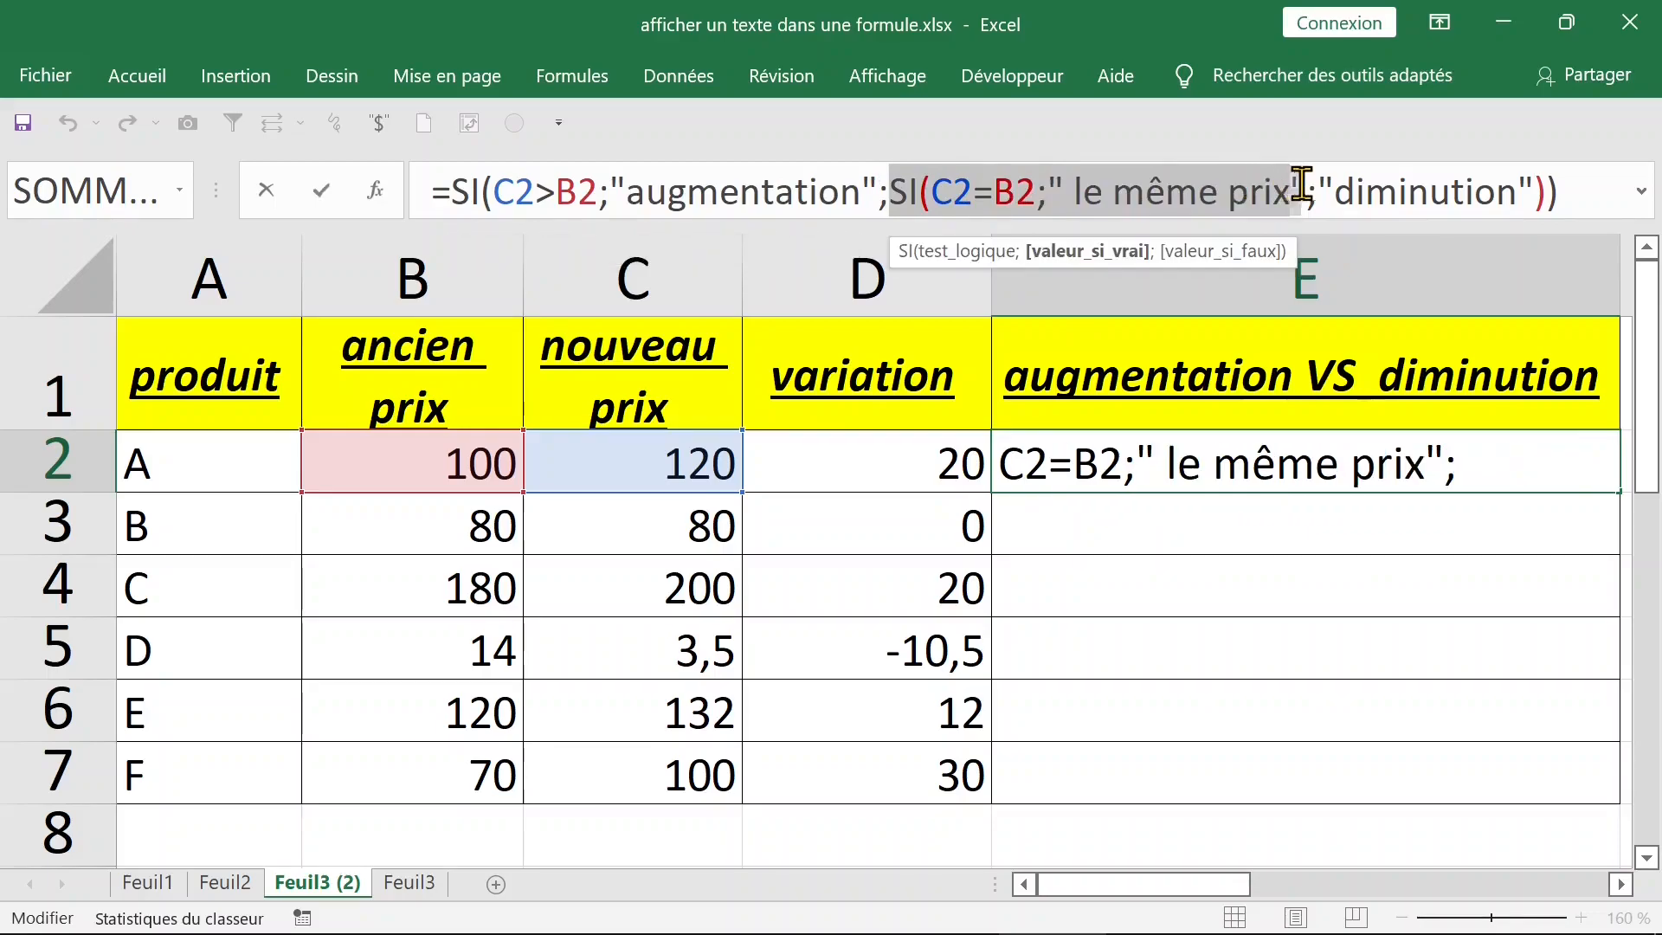
{"action": "left_click", "coordinate": [1347, 188]}
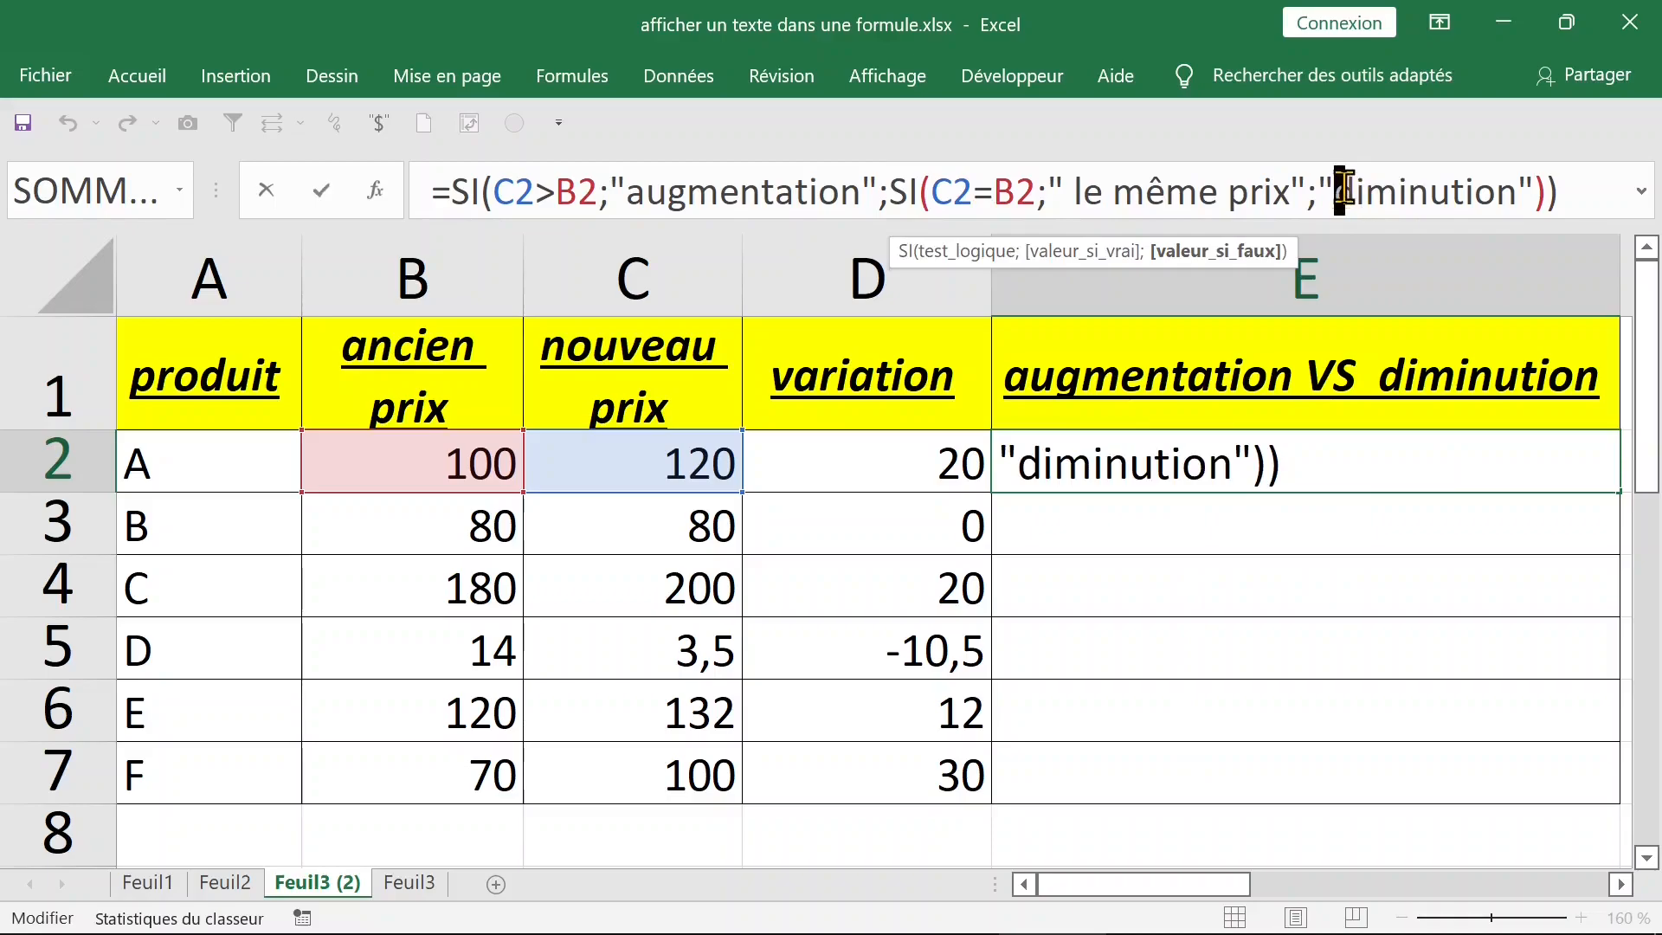
{"action": "left_click_drag", "start_coordinate": [1317, 186], "coordinate": [1520, 188]}
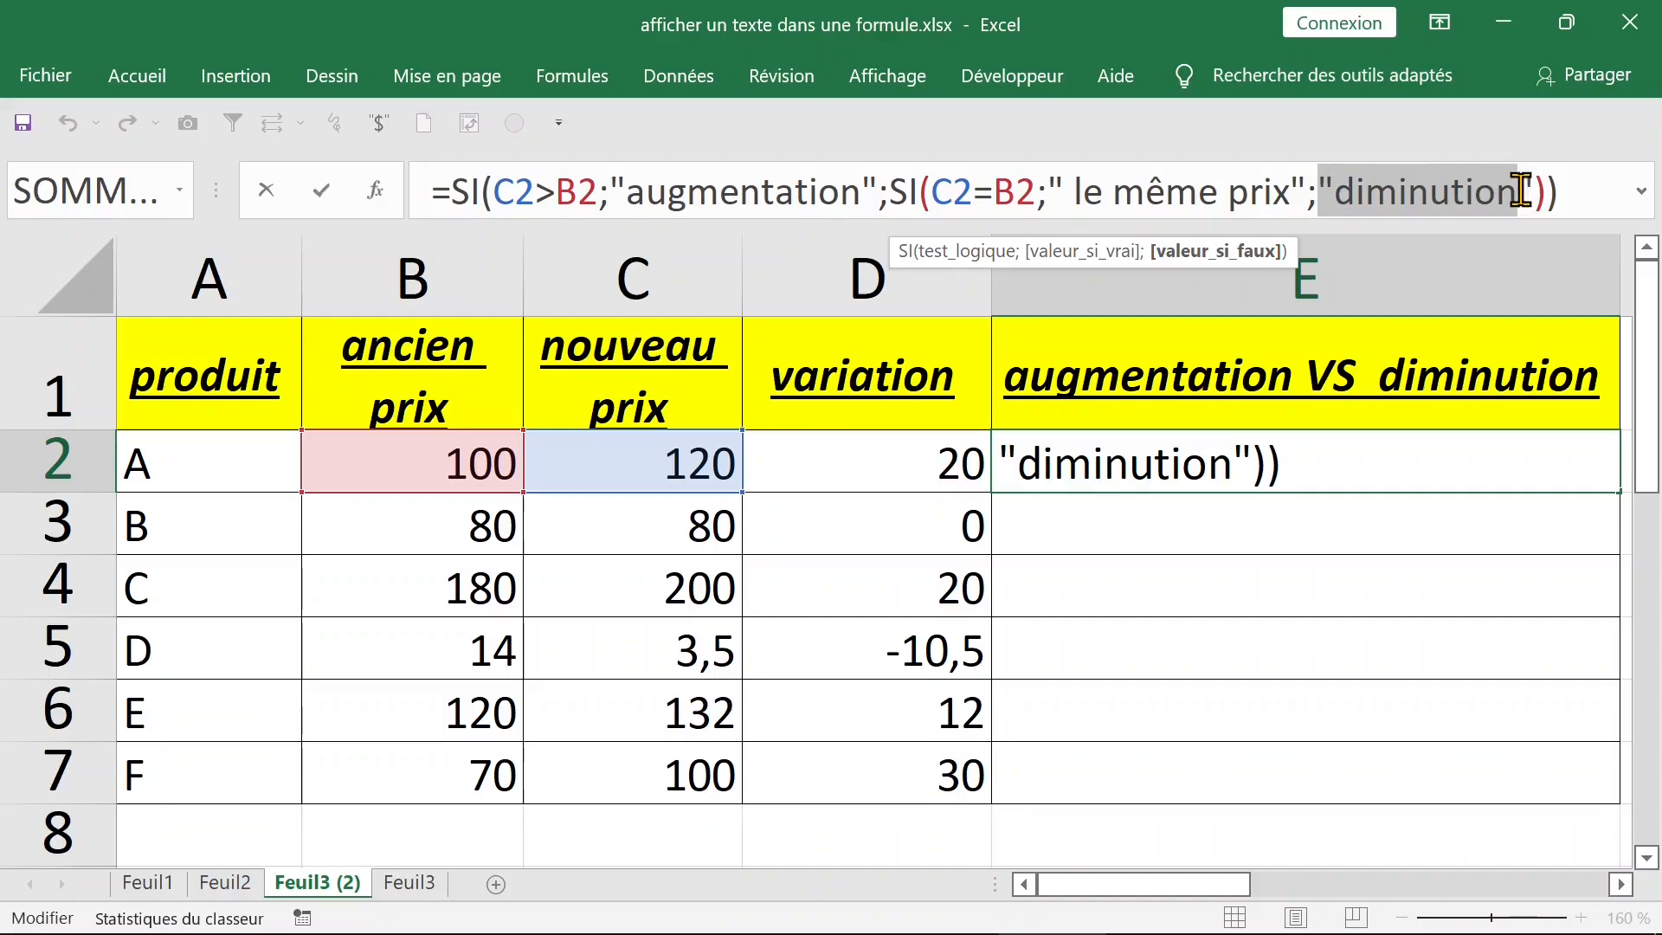
{"action": "left_click", "coordinate": [1573, 192]}
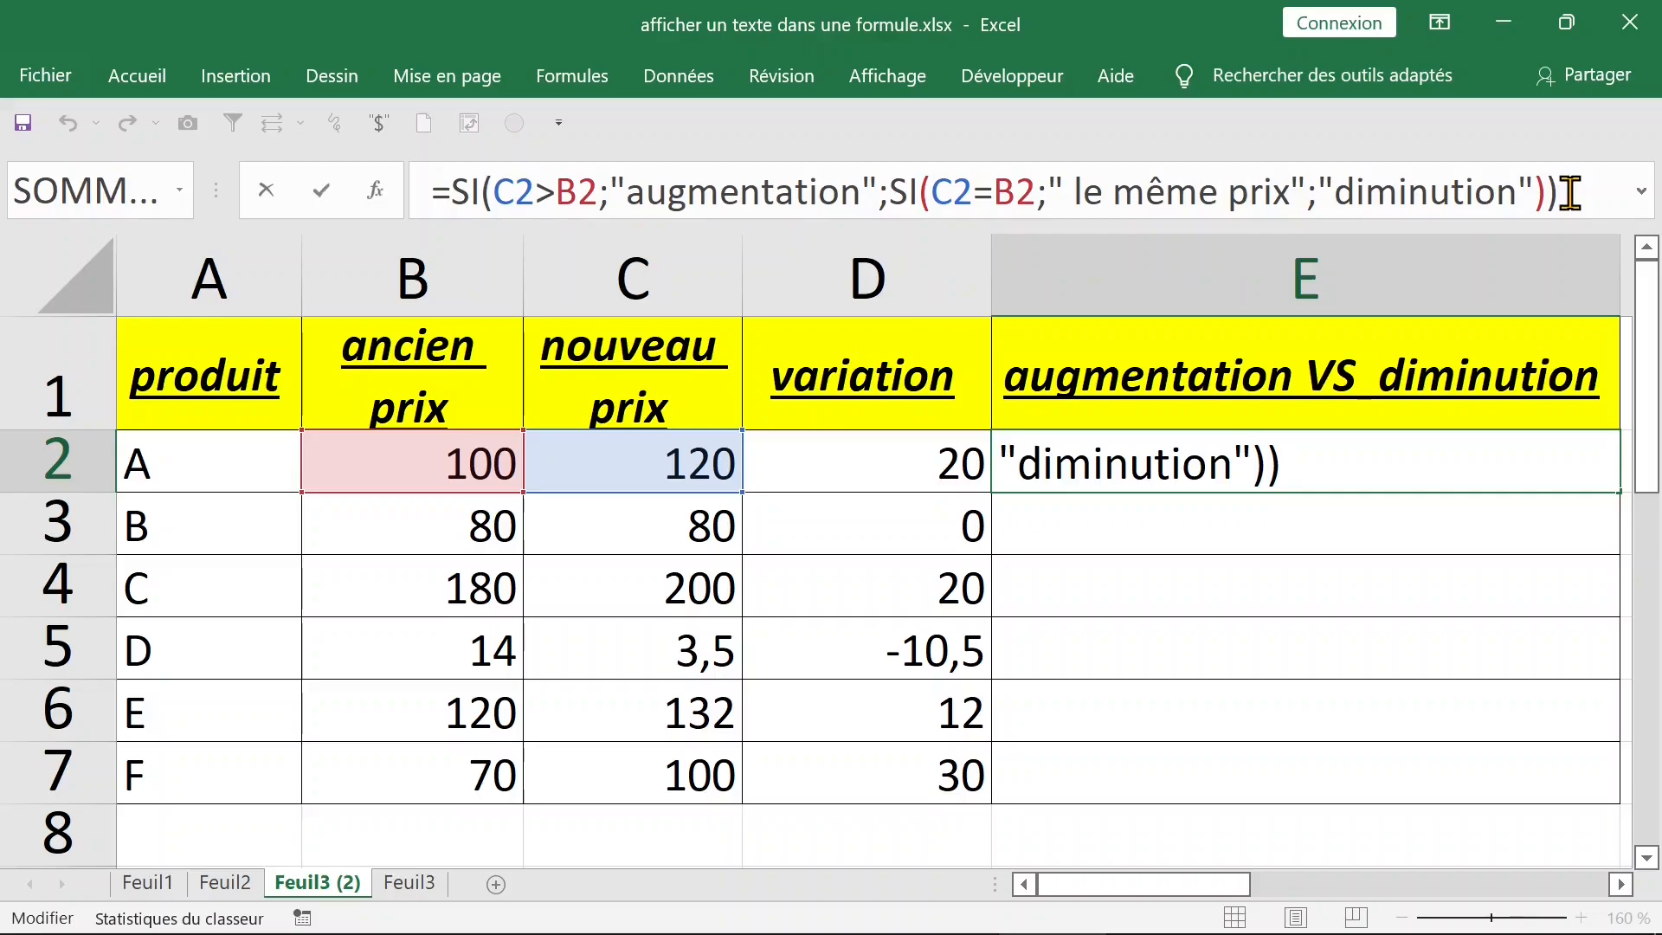
{"action": "key", "text": "Return"}
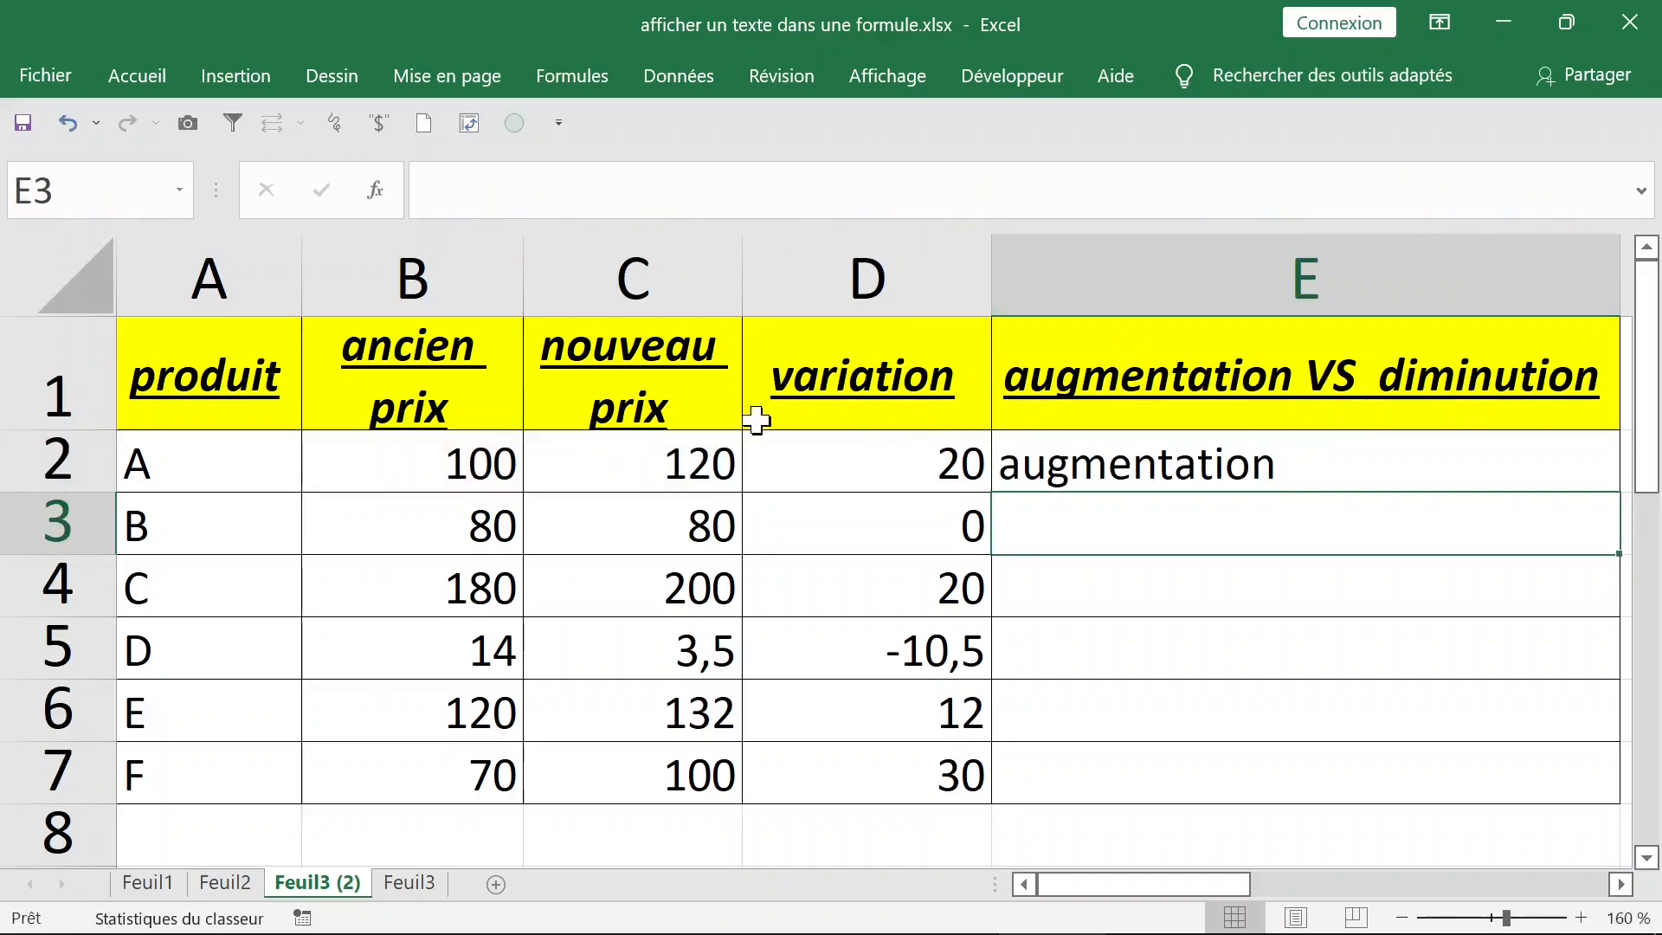
Set product A's ancien prix in B2 to 200.
{"action": "left_click", "coordinate": [673, 478]}
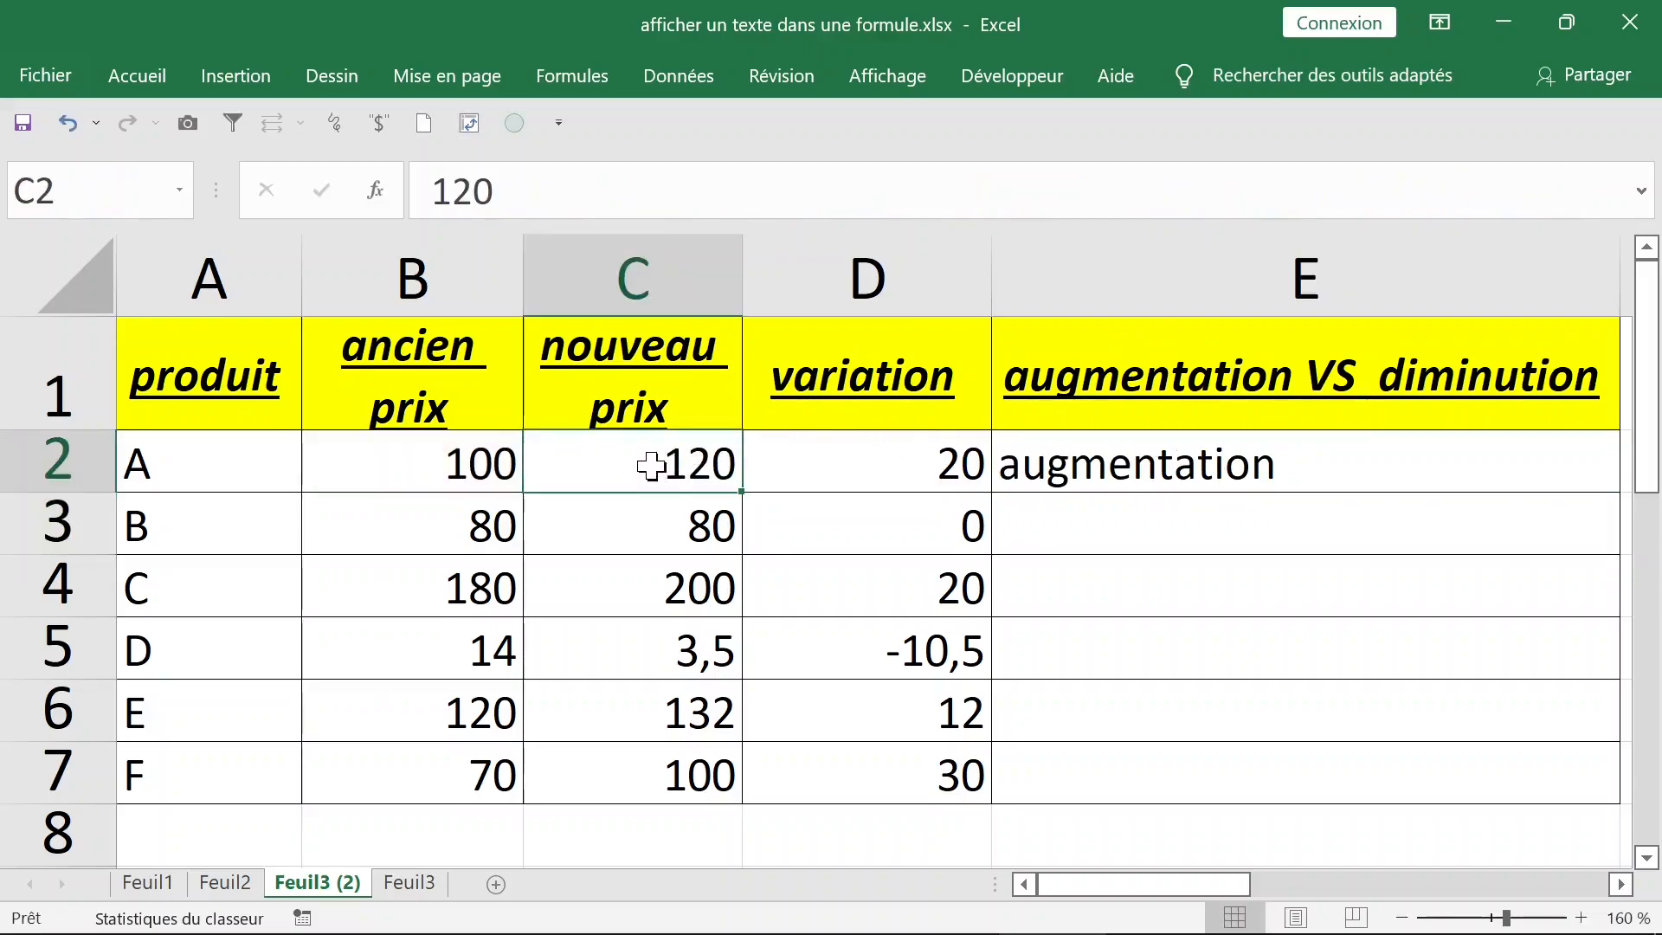
{"action": "left_click", "coordinate": [487, 472]}
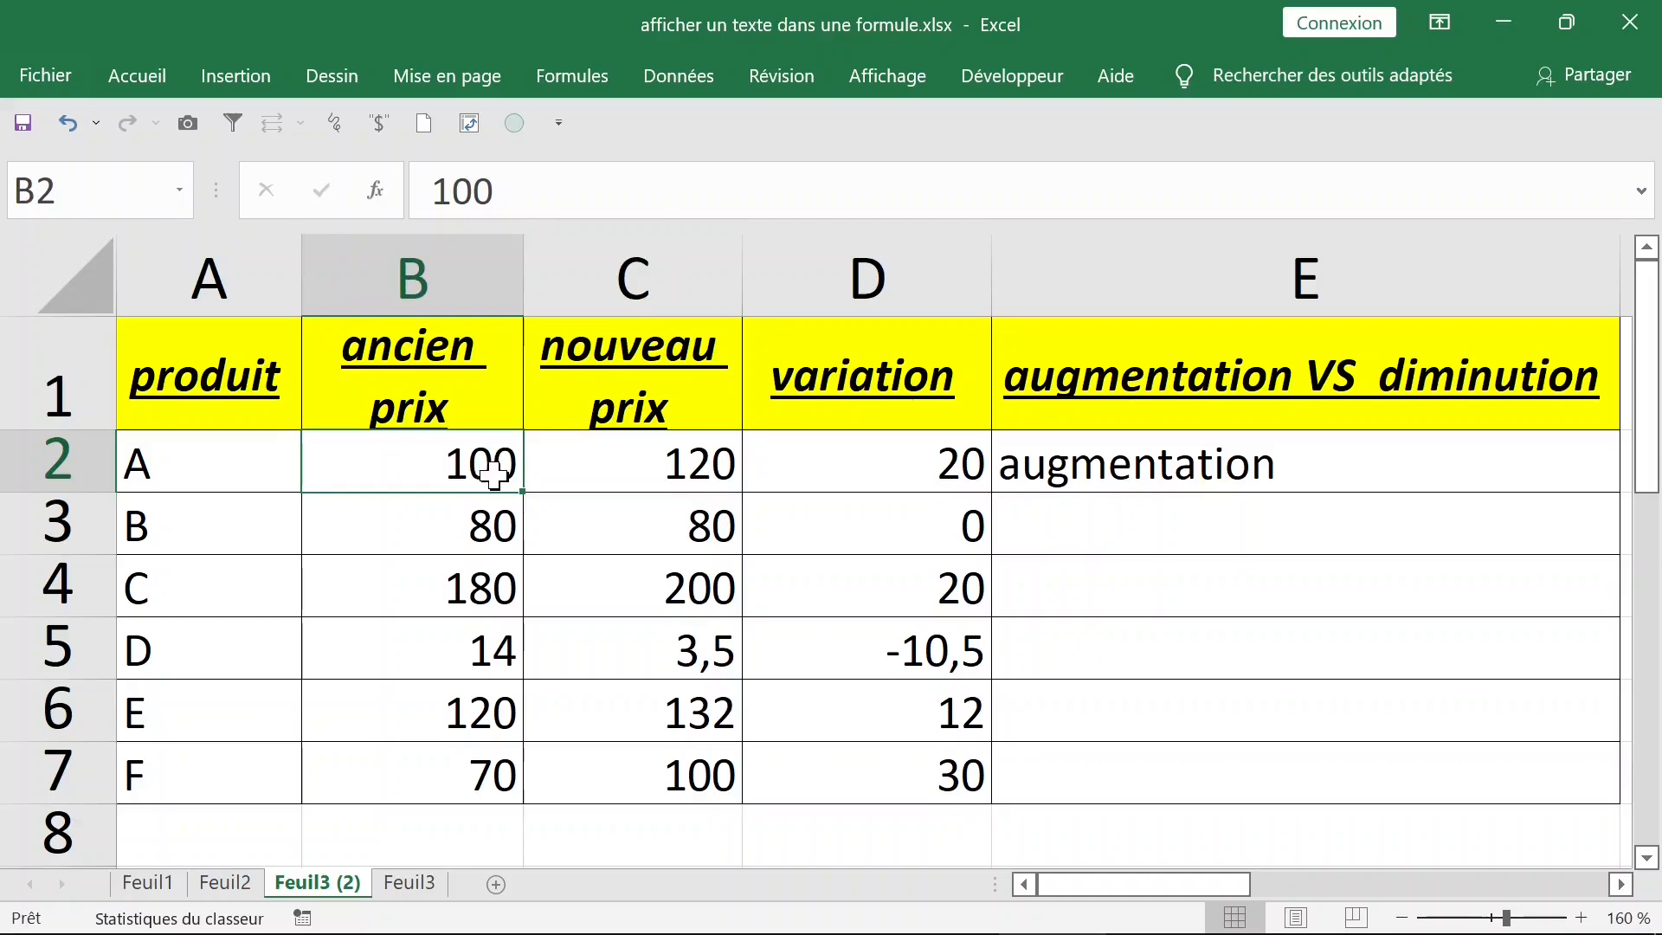
{"action": "type", "text": "2"}
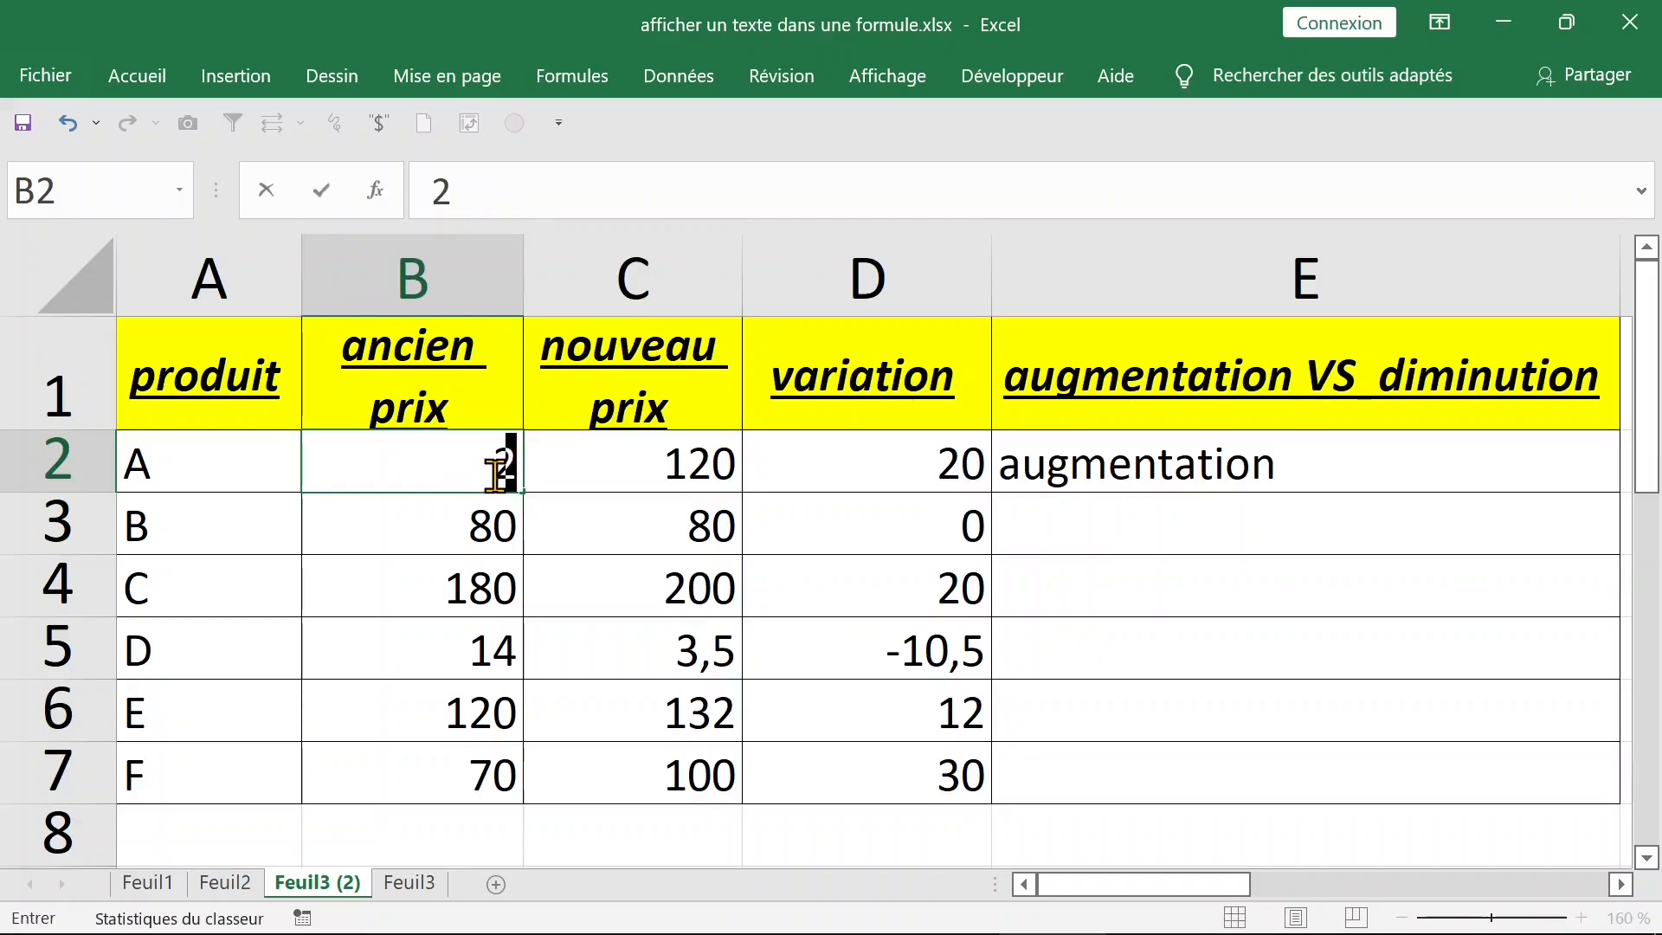
{"action": "type", "text": "00"}
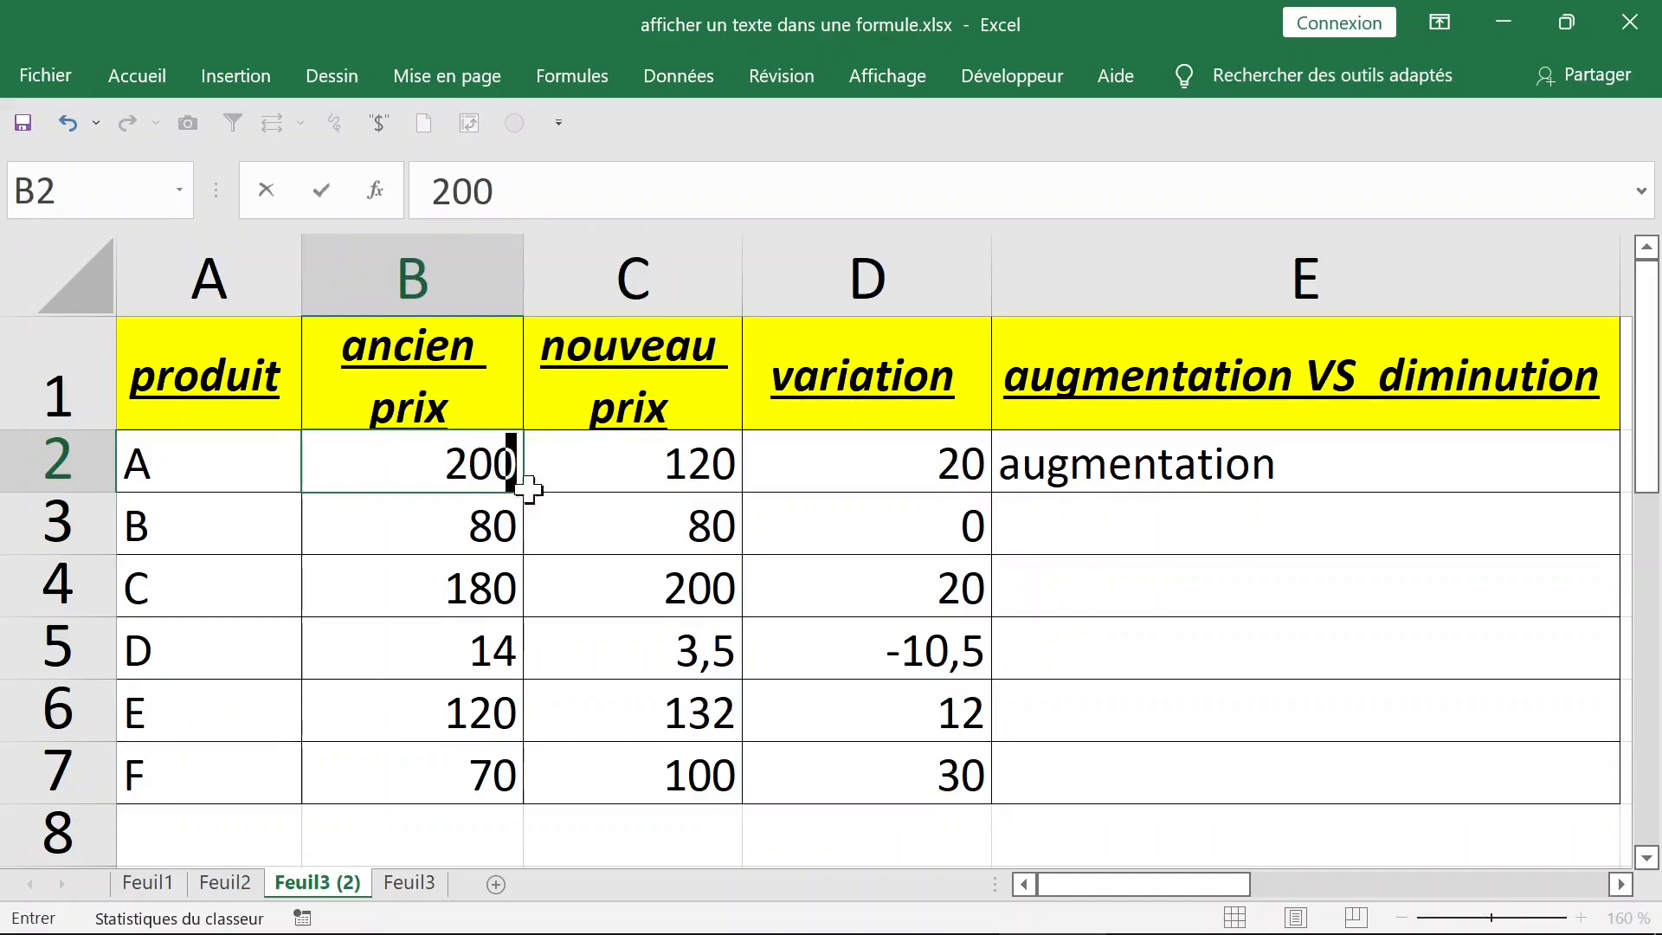
{"action": "left_click", "coordinate": [620, 541]}
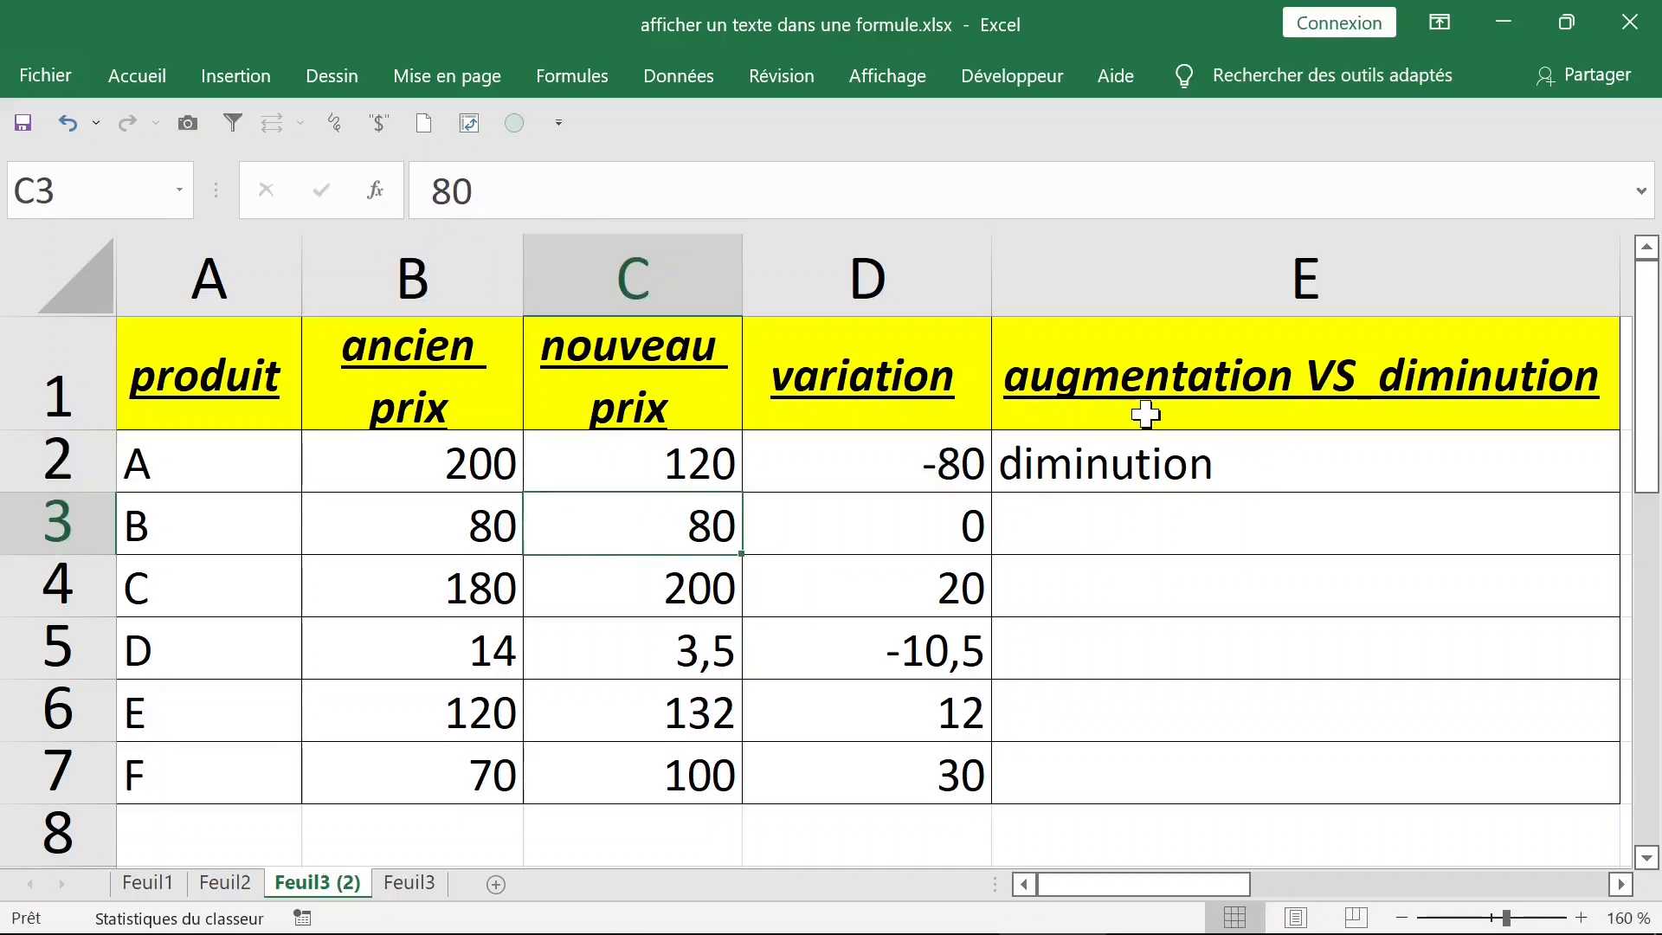
Undo the last price change in B2 and fill the SI formula in E2 down through E7.
{"action": "left_click", "coordinate": [448, 459]}
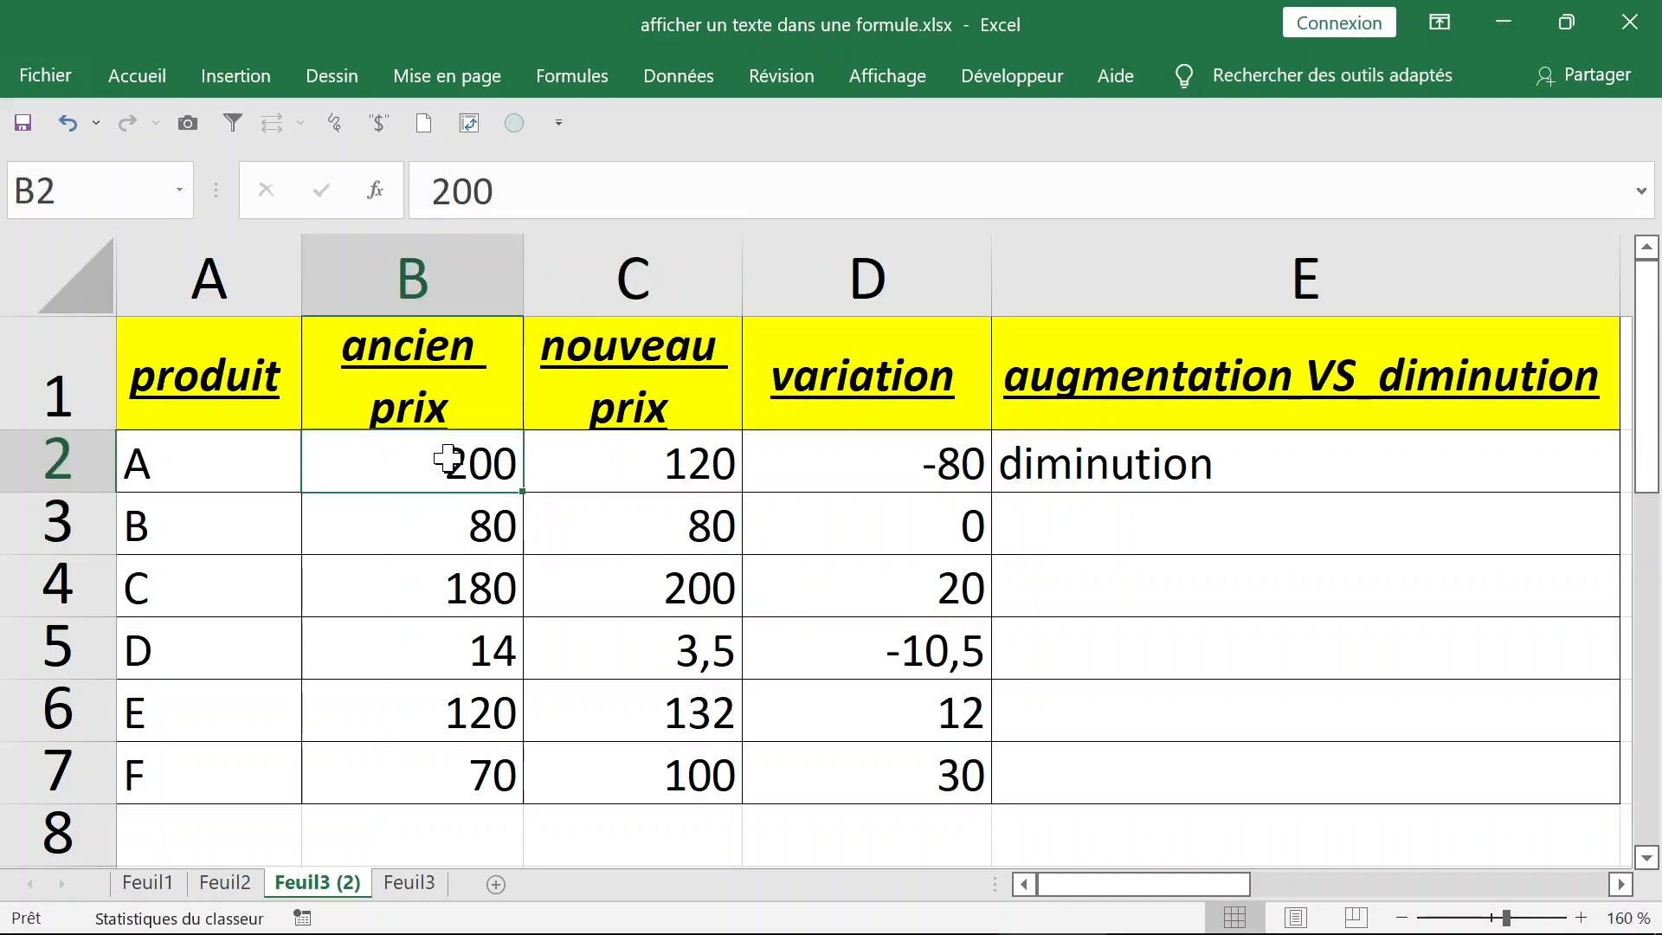
{"action": "key", "text": "ctrl+z"}
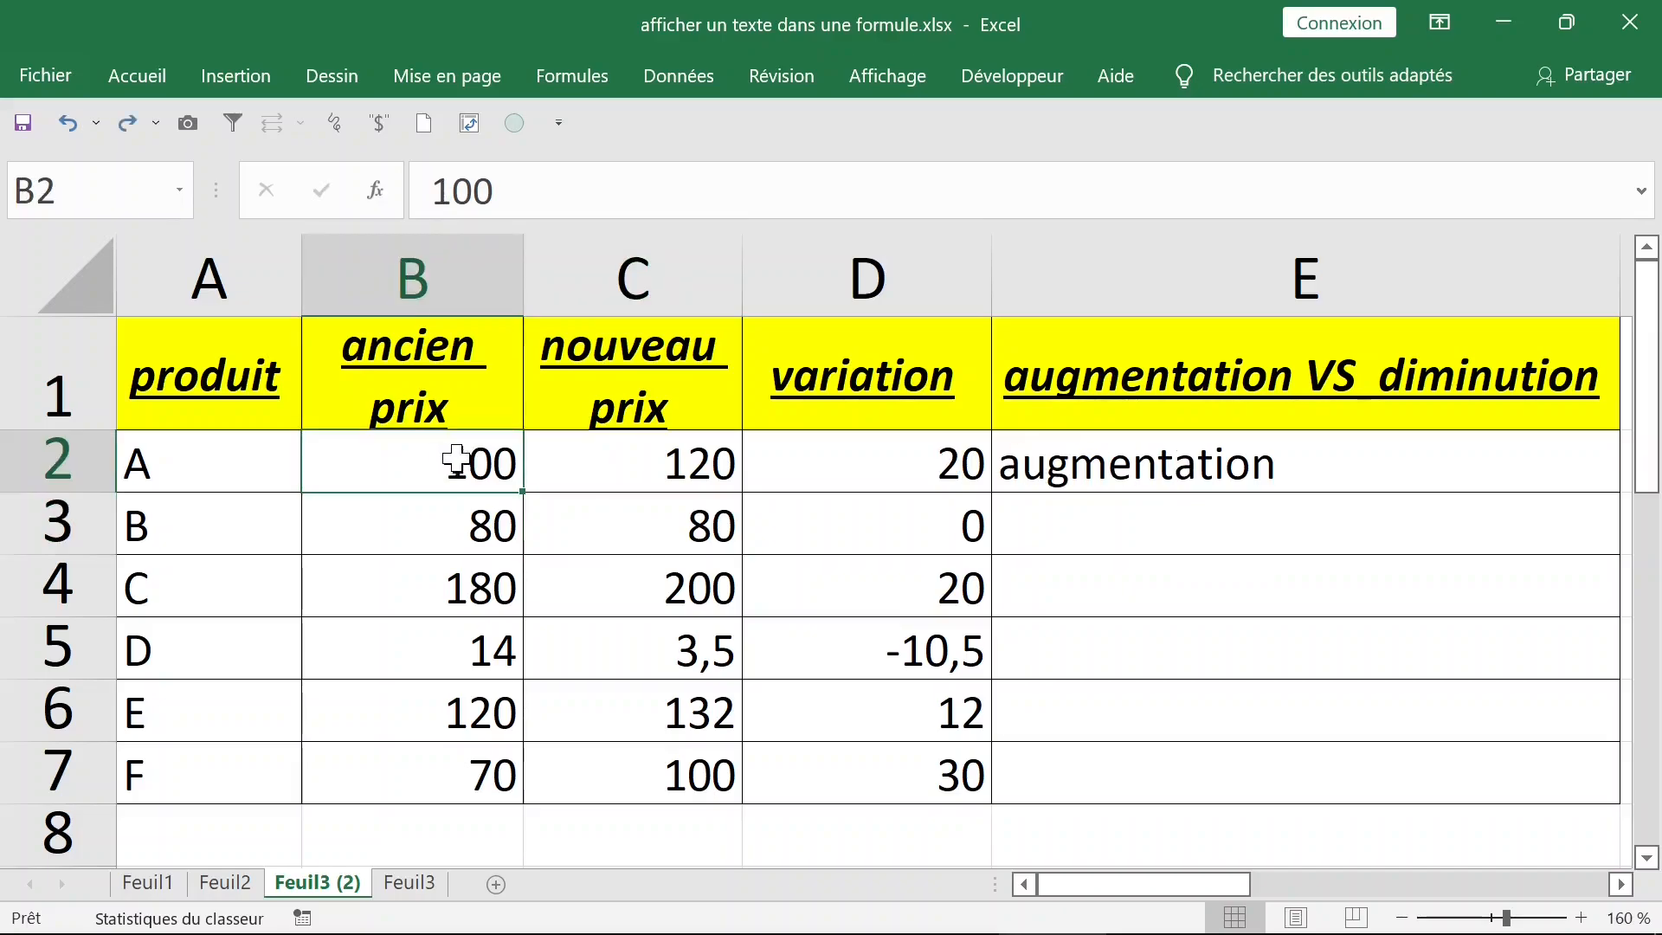
{"action": "left_click", "coordinate": [1165, 449]}
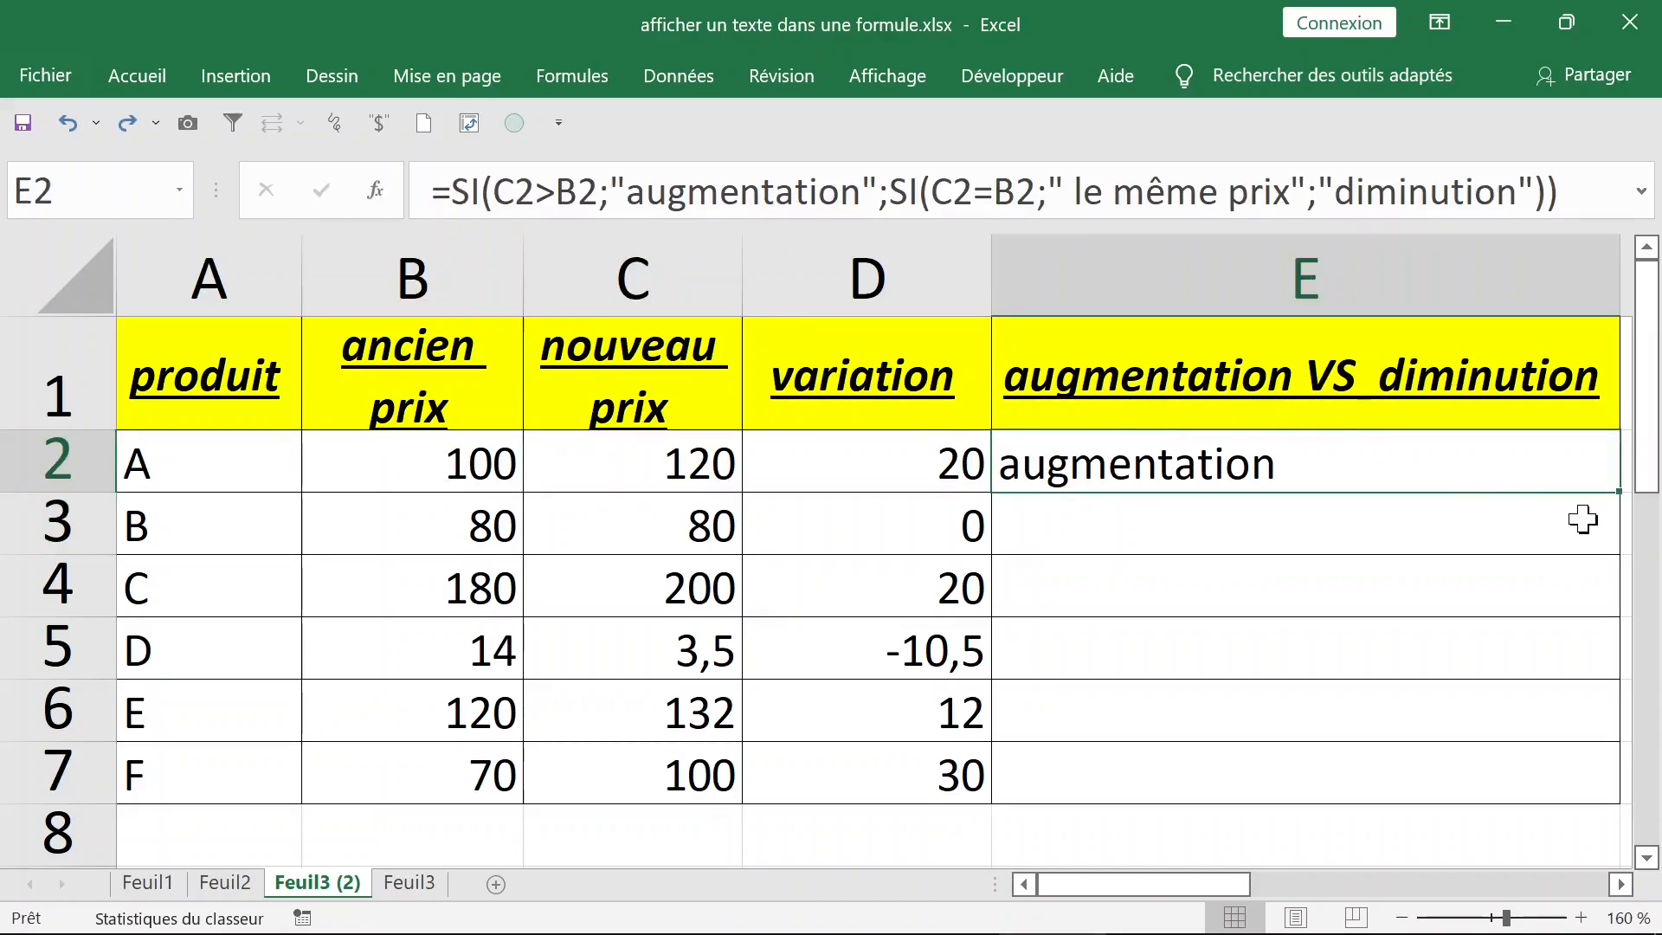
{"action": "double_click", "coordinate": [1620, 498]}
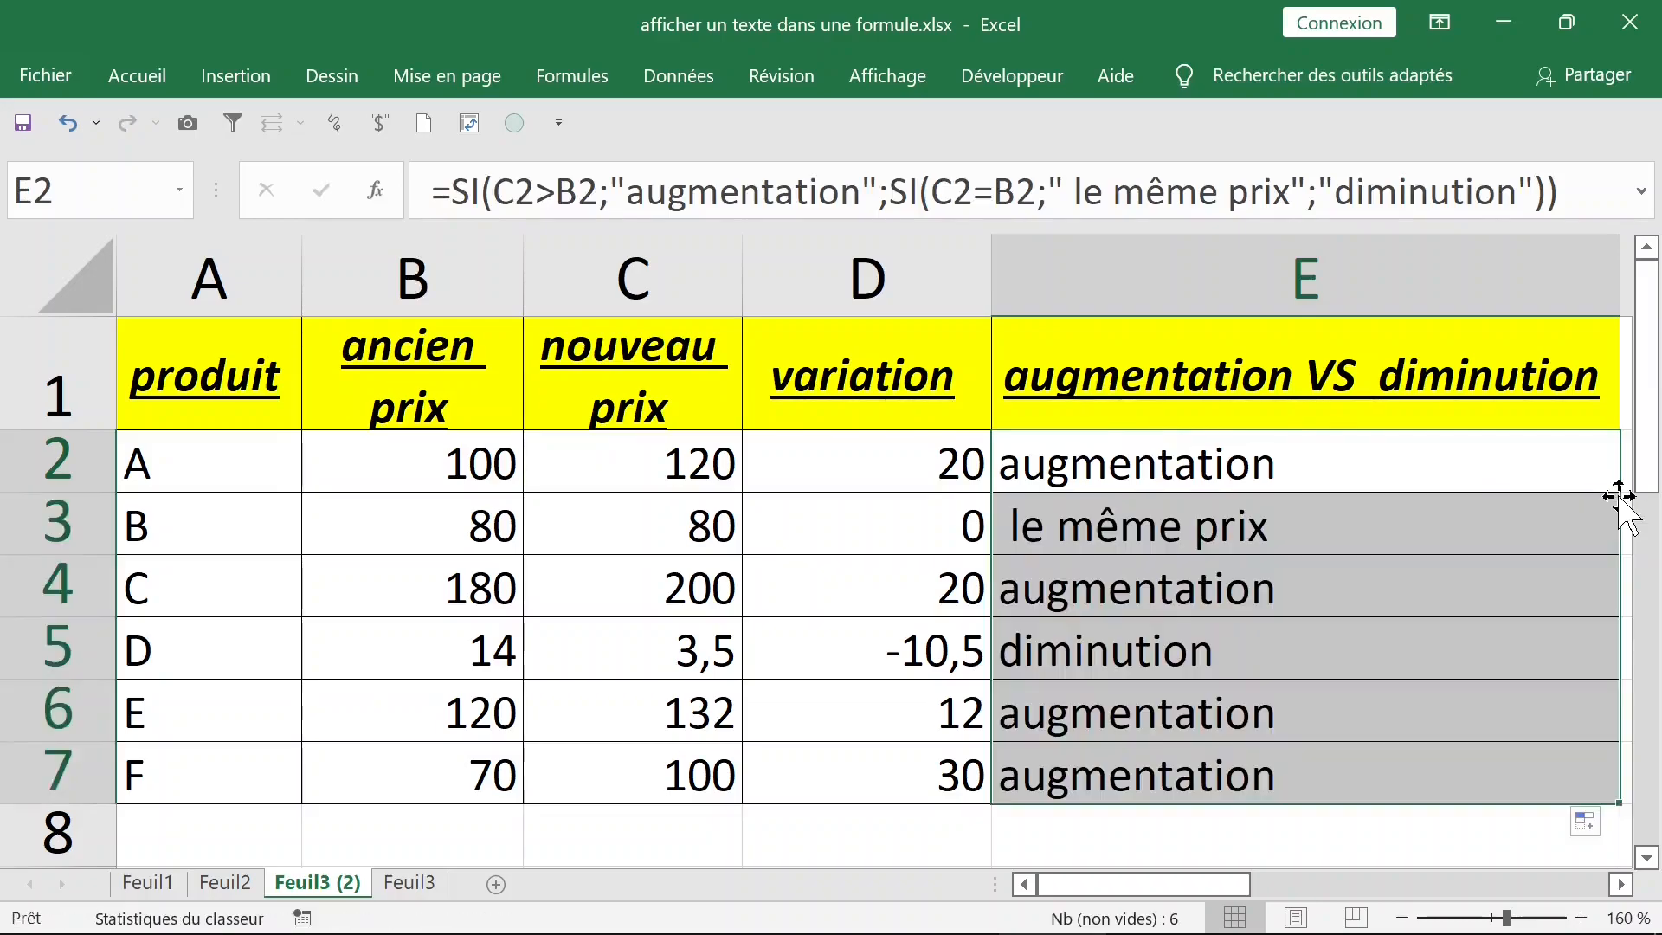
Review the texts in E2 through E7 row by row and compare them with the variation column.
{"action": "left_click_drag", "start_coordinate": [1273, 471], "coordinate": [1276, 777]}
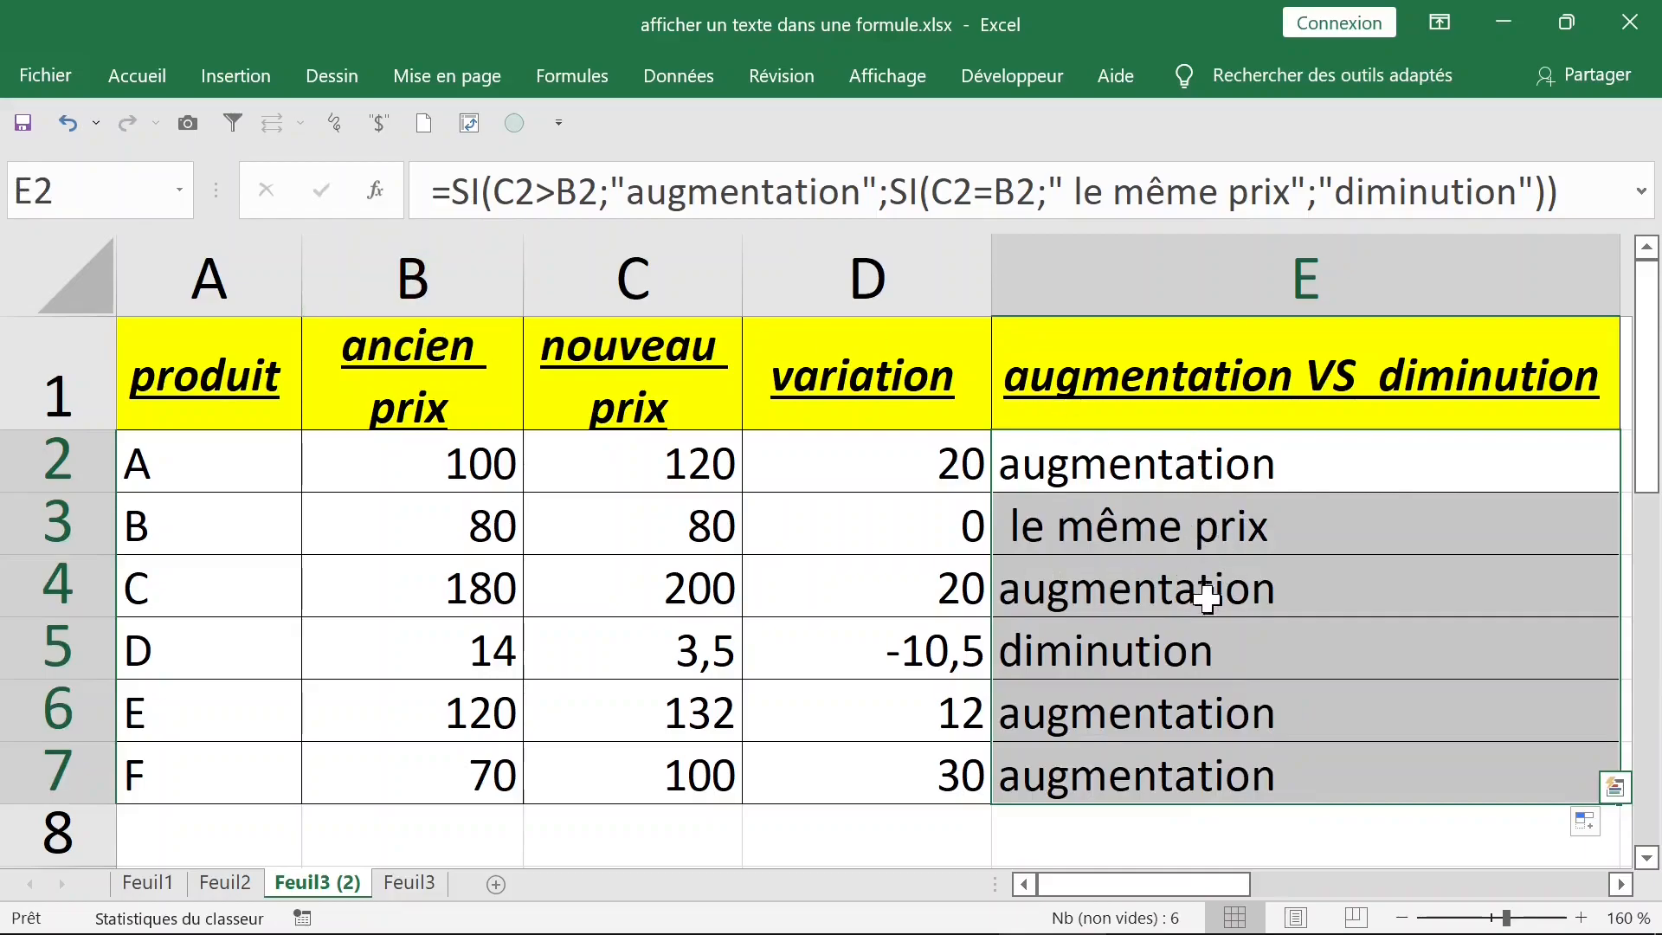
{"action": "left_click", "coordinate": [1236, 300]}
{"action": "left_click", "coordinate": [1222, 447]}
{"action": "left_click", "coordinate": [1222, 518]}
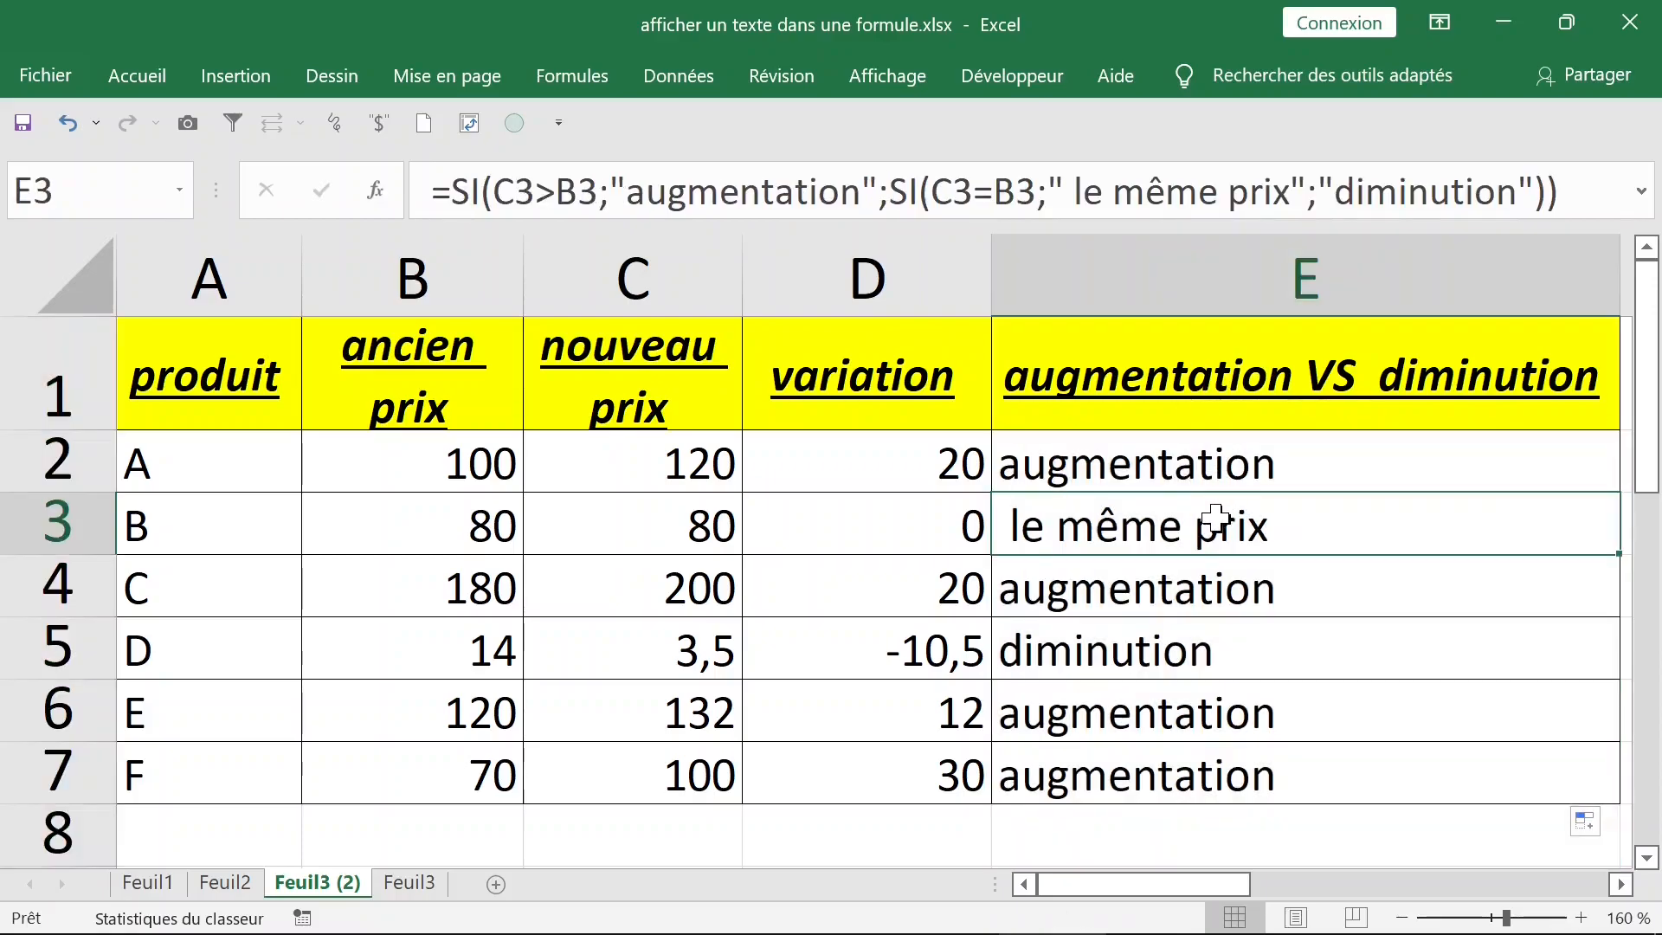
{"action": "left_click", "coordinate": [1218, 585]}
{"action": "left_click", "coordinate": [1215, 654]}
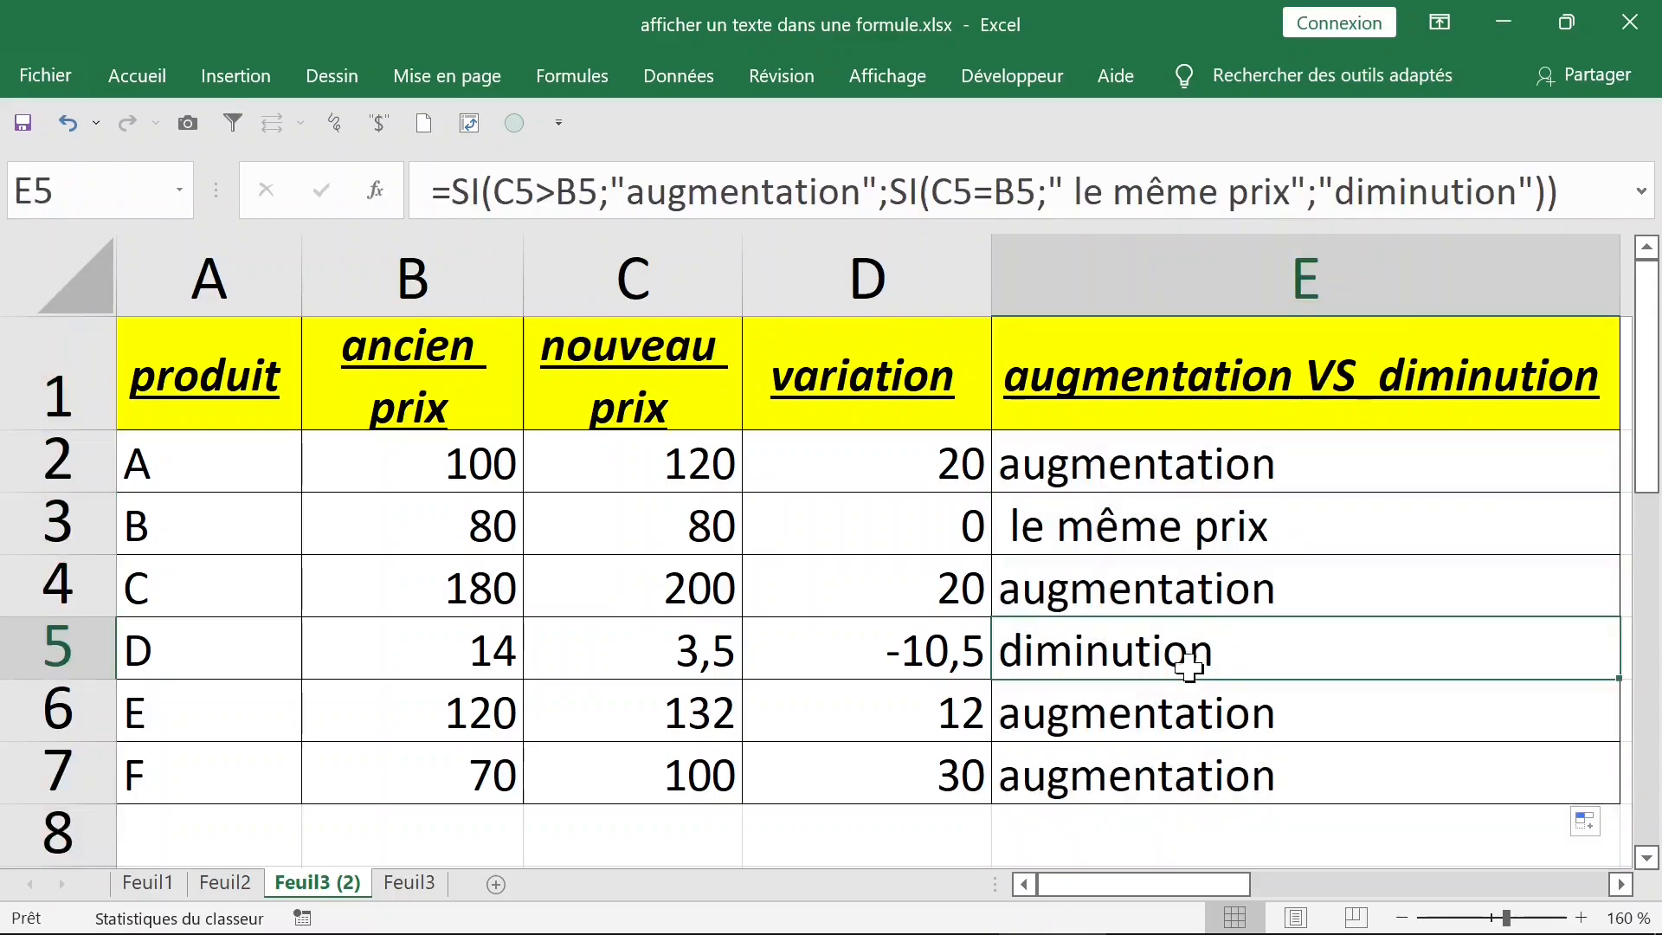
{"action": "left_click", "coordinate": [960, 564]}
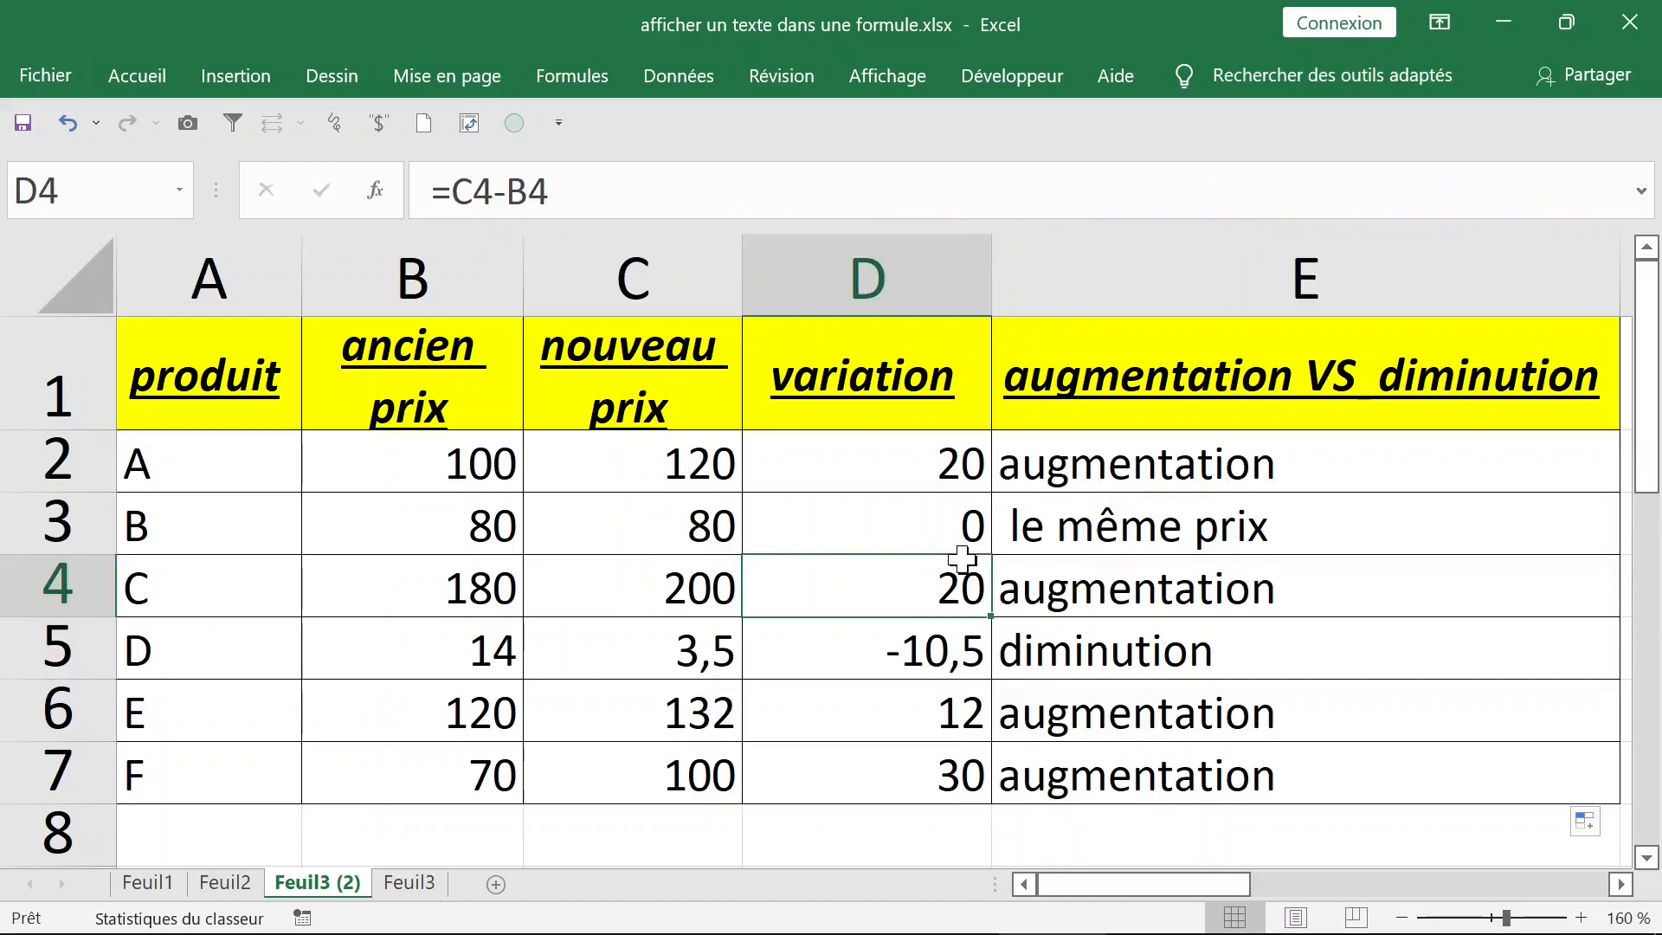
Change the outer SI test in E2's formula to C2-B2>0.
{"action": "left_click", "coordinate": [1136, 446]}
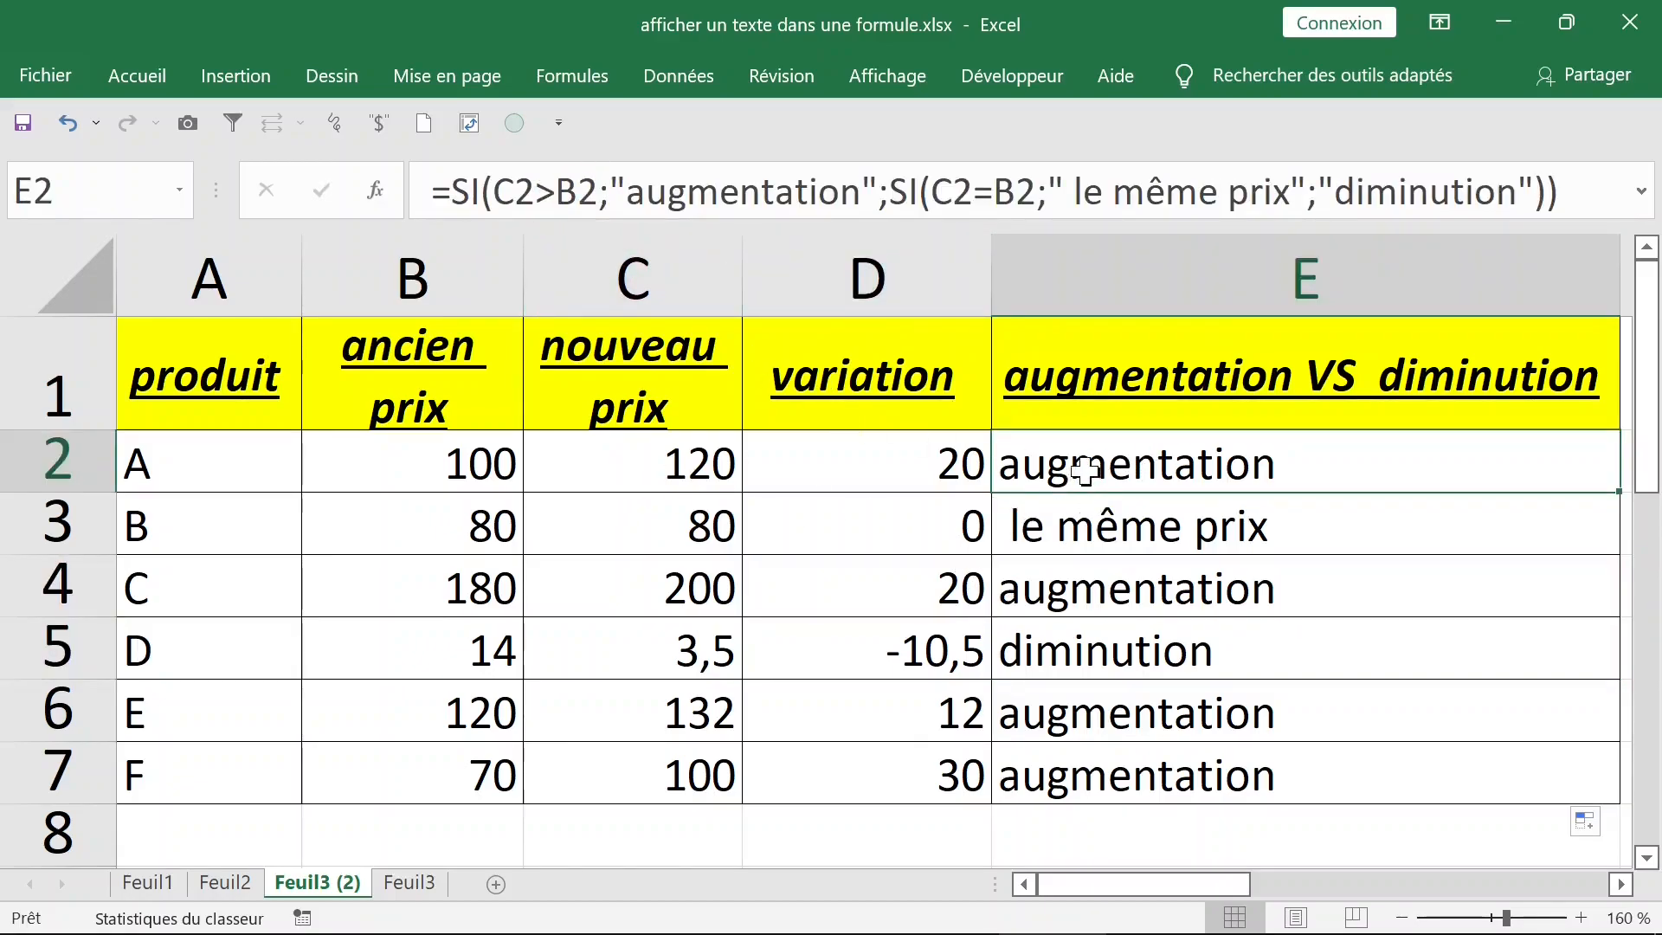
{"action": "left_click", "coordinate": [546, 192]}
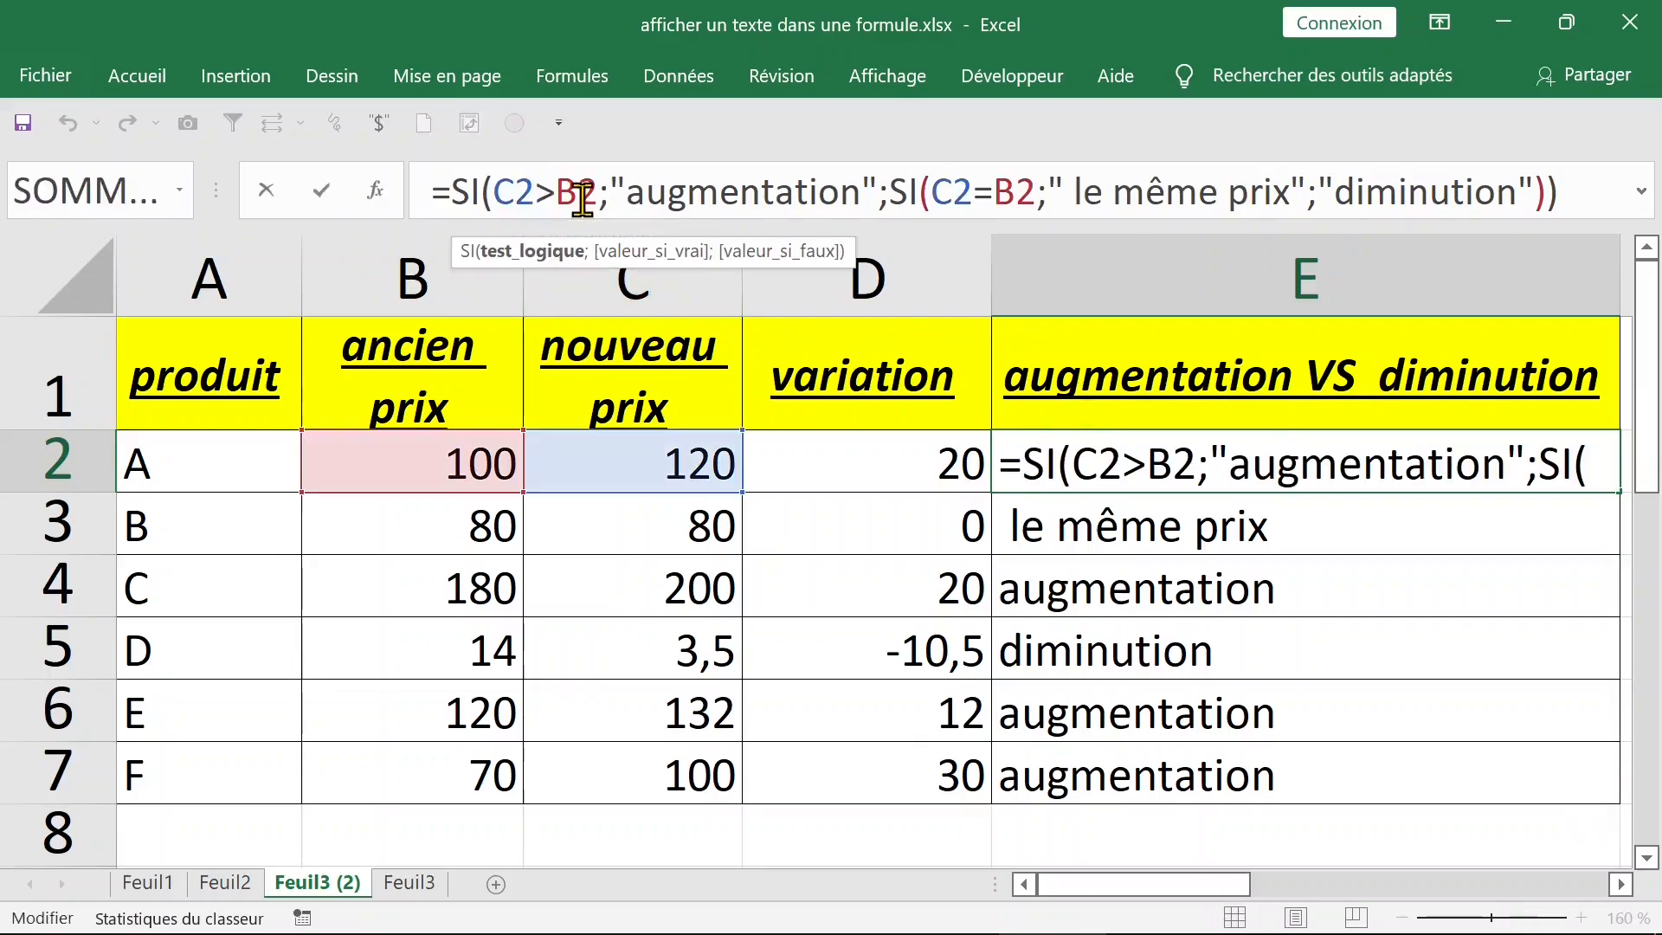
{"action": "key", "text": "BackSpace"}
{"action": "type", "text": "-"}
{"action": "left_click", "coordinate": [590, 192]}
{"action": "type", "text": ">0"}
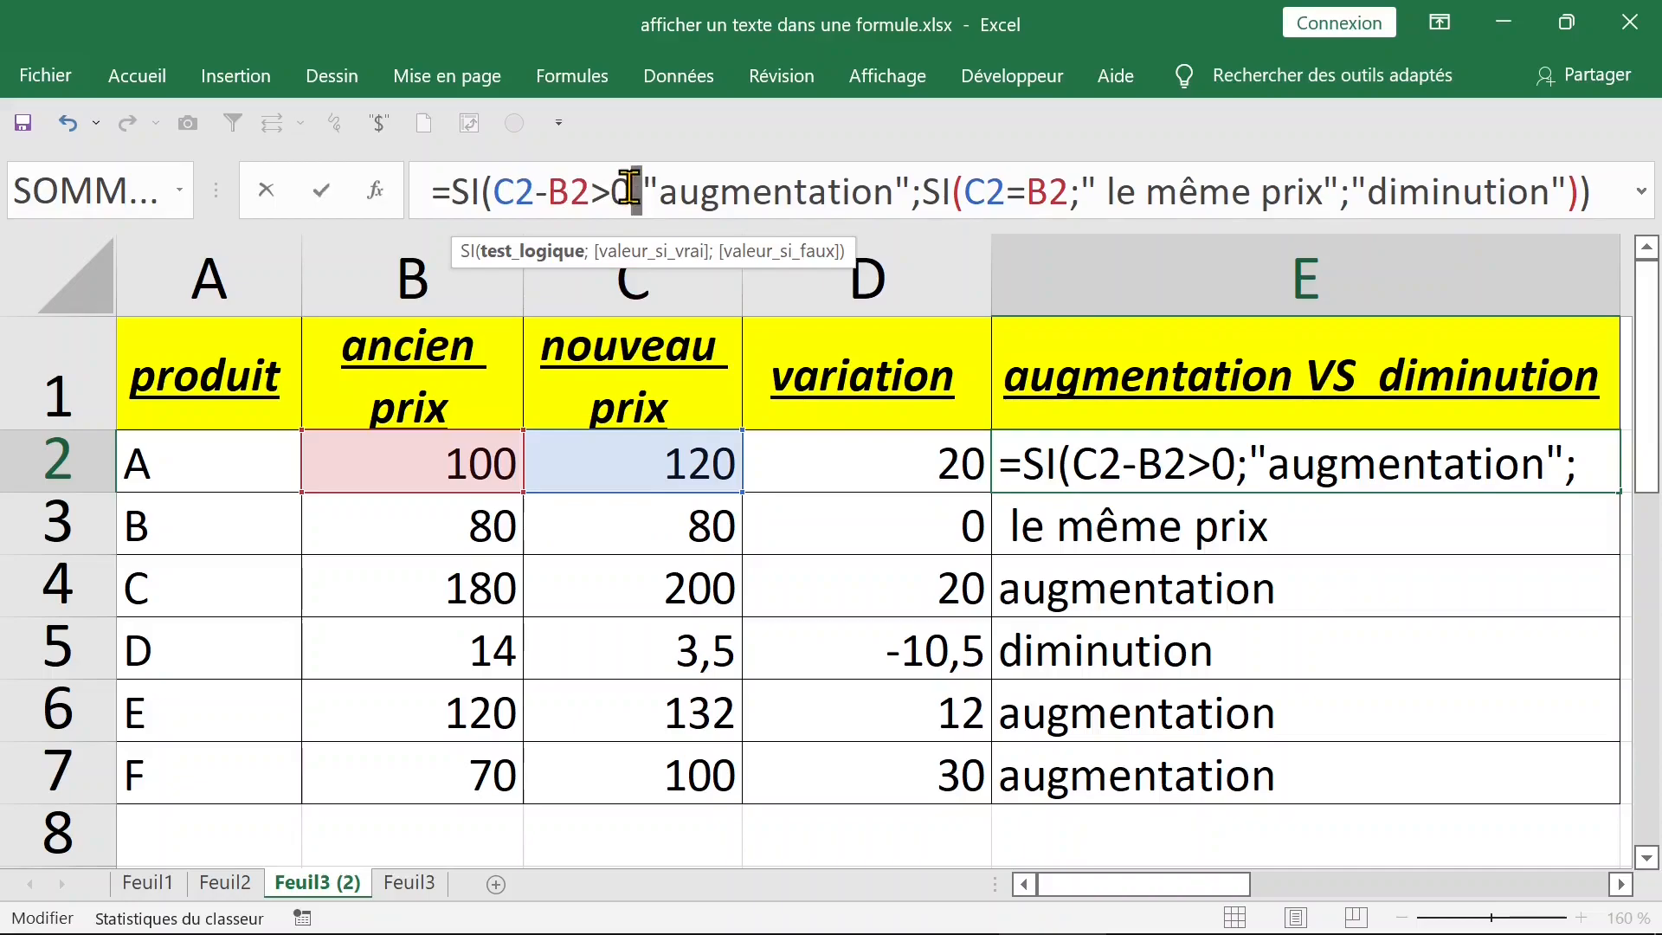
Change the nested SI test in E2's formula to C2-B2=0, keeping both closing parentheses, and validate it with the formula bar expanded.
{"action": "left_click", "coordinate": [1008, 192]}
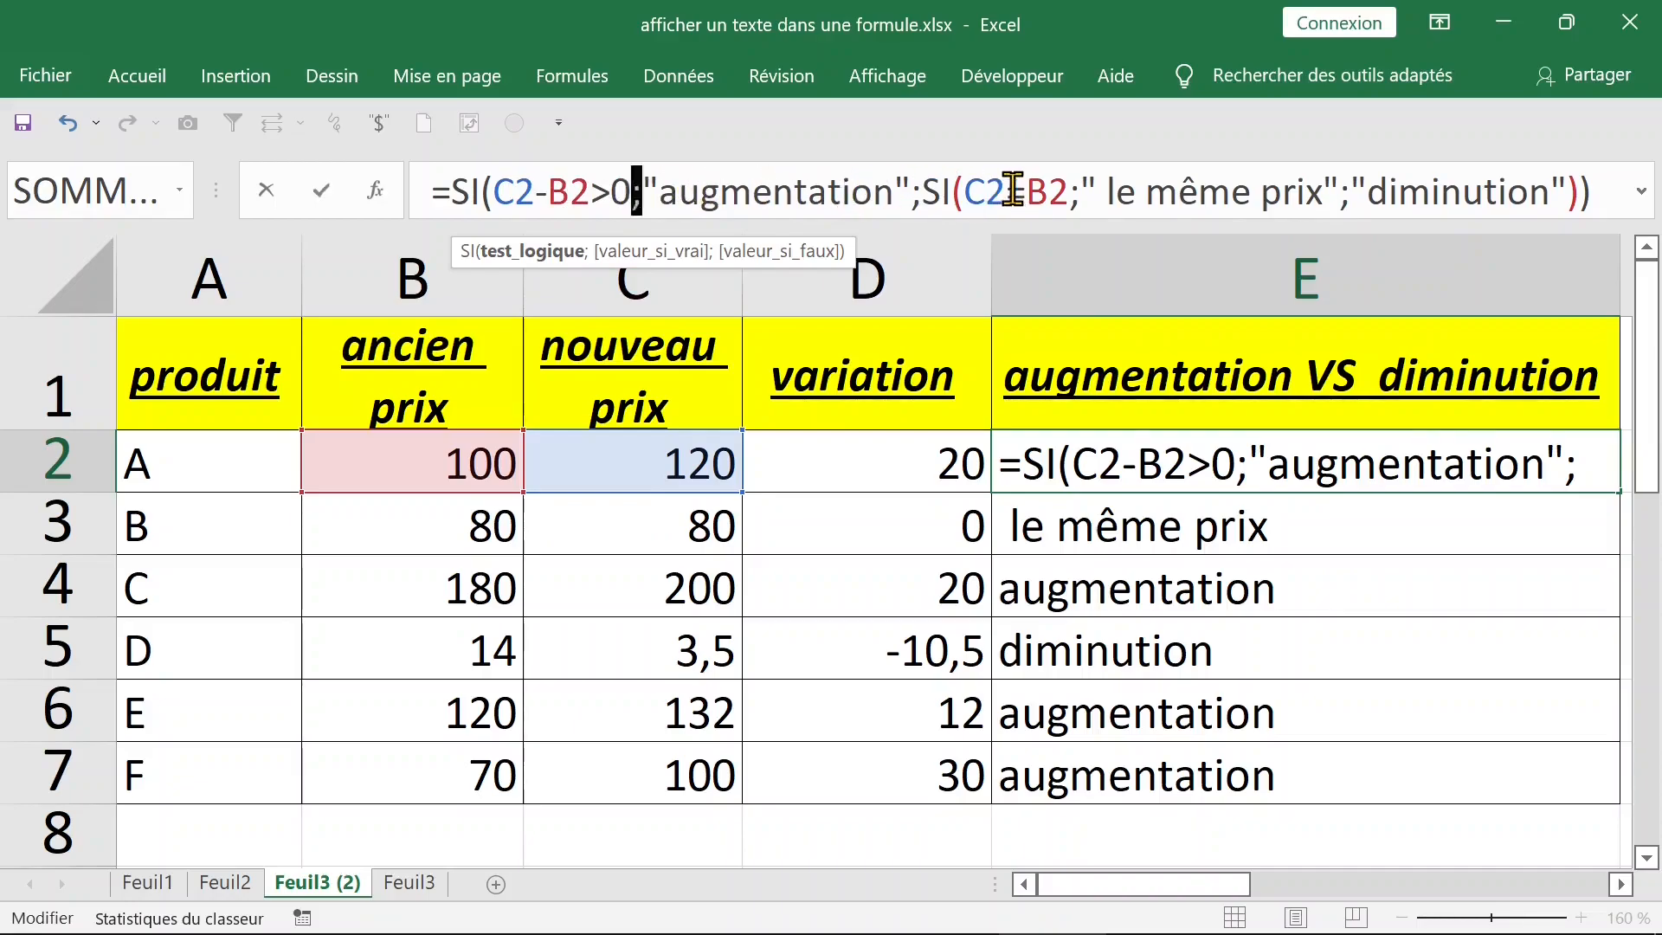
{"action": "type", "text": "-"}
{"action": "key", "text": "Delete"}
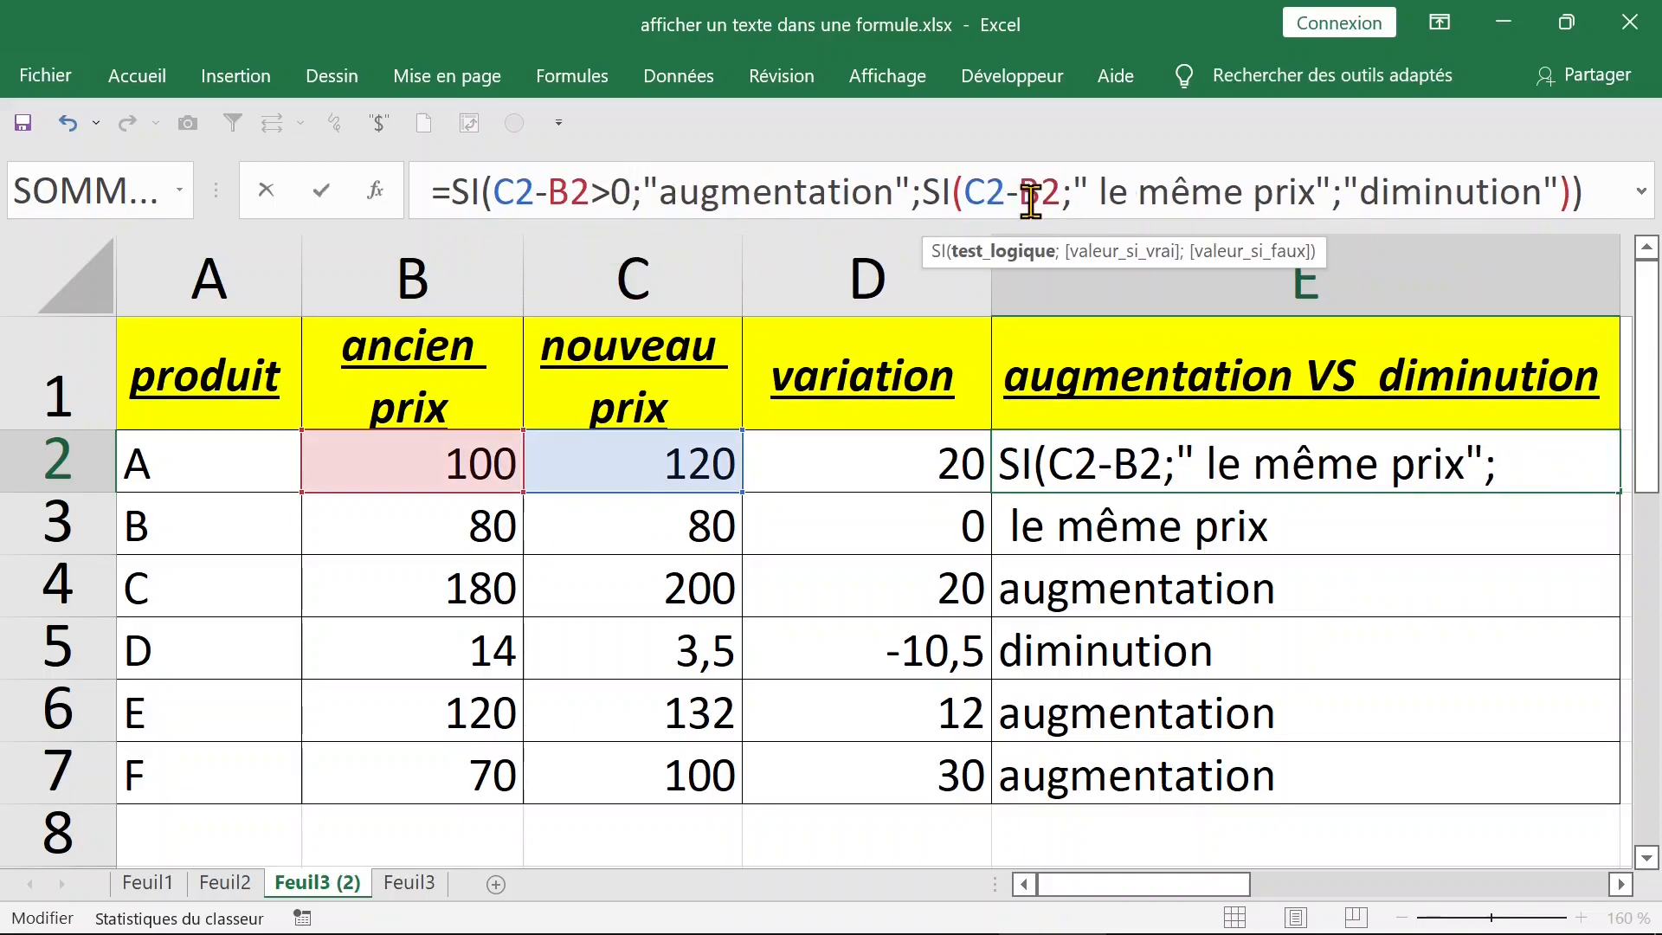
{"action": "type", "text": "=0"}
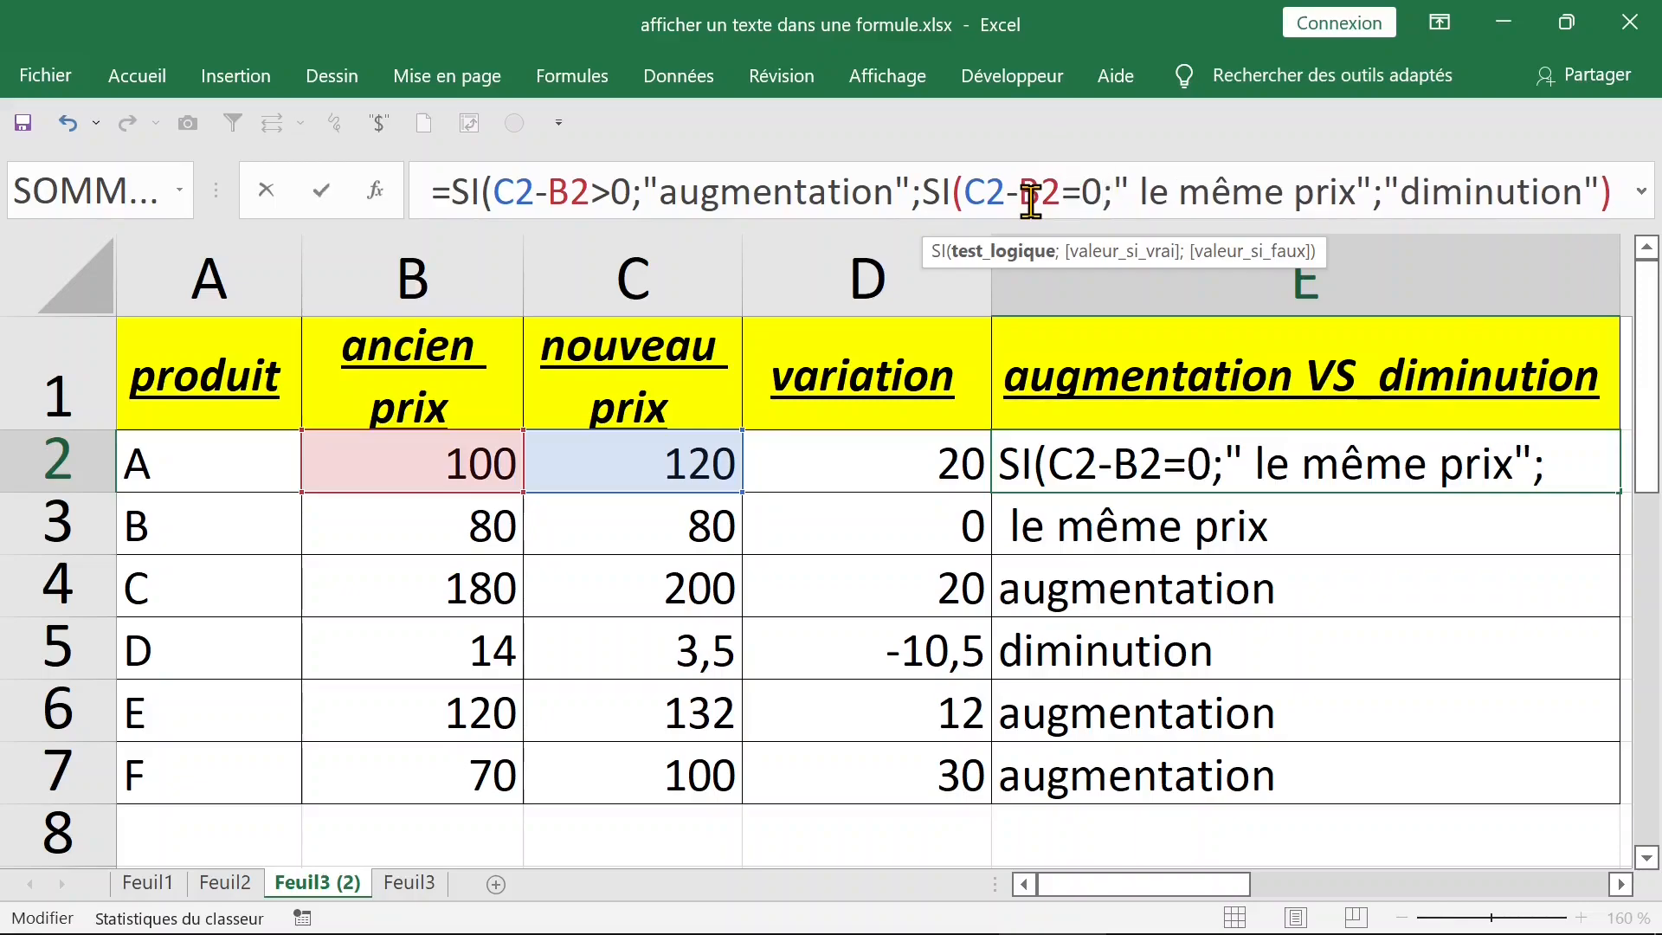
{"action": "left_click_drag", "start_coordinate": [1373, 191], "coordinate": [922, 191]}
{"action": "left_click", "coordinate": [1563, 192]}
{"action": "type", "text": ")"}
{"action": "left_click", "coordinate": [1641, 190]}
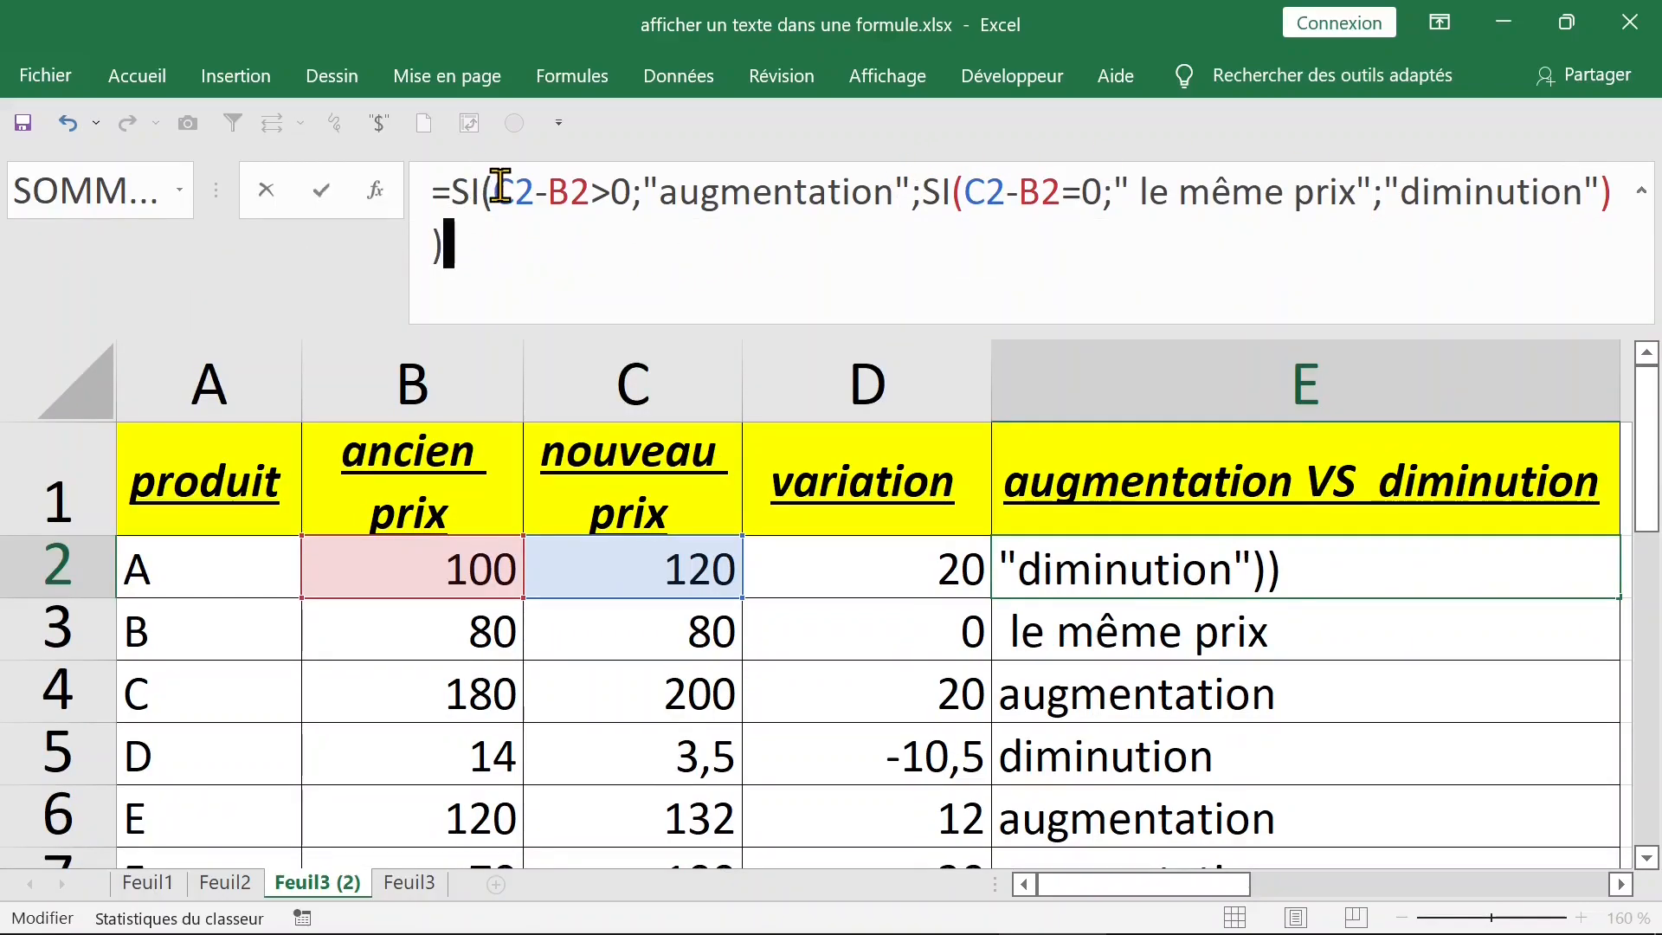
{"action": "key", "text": "Return"}
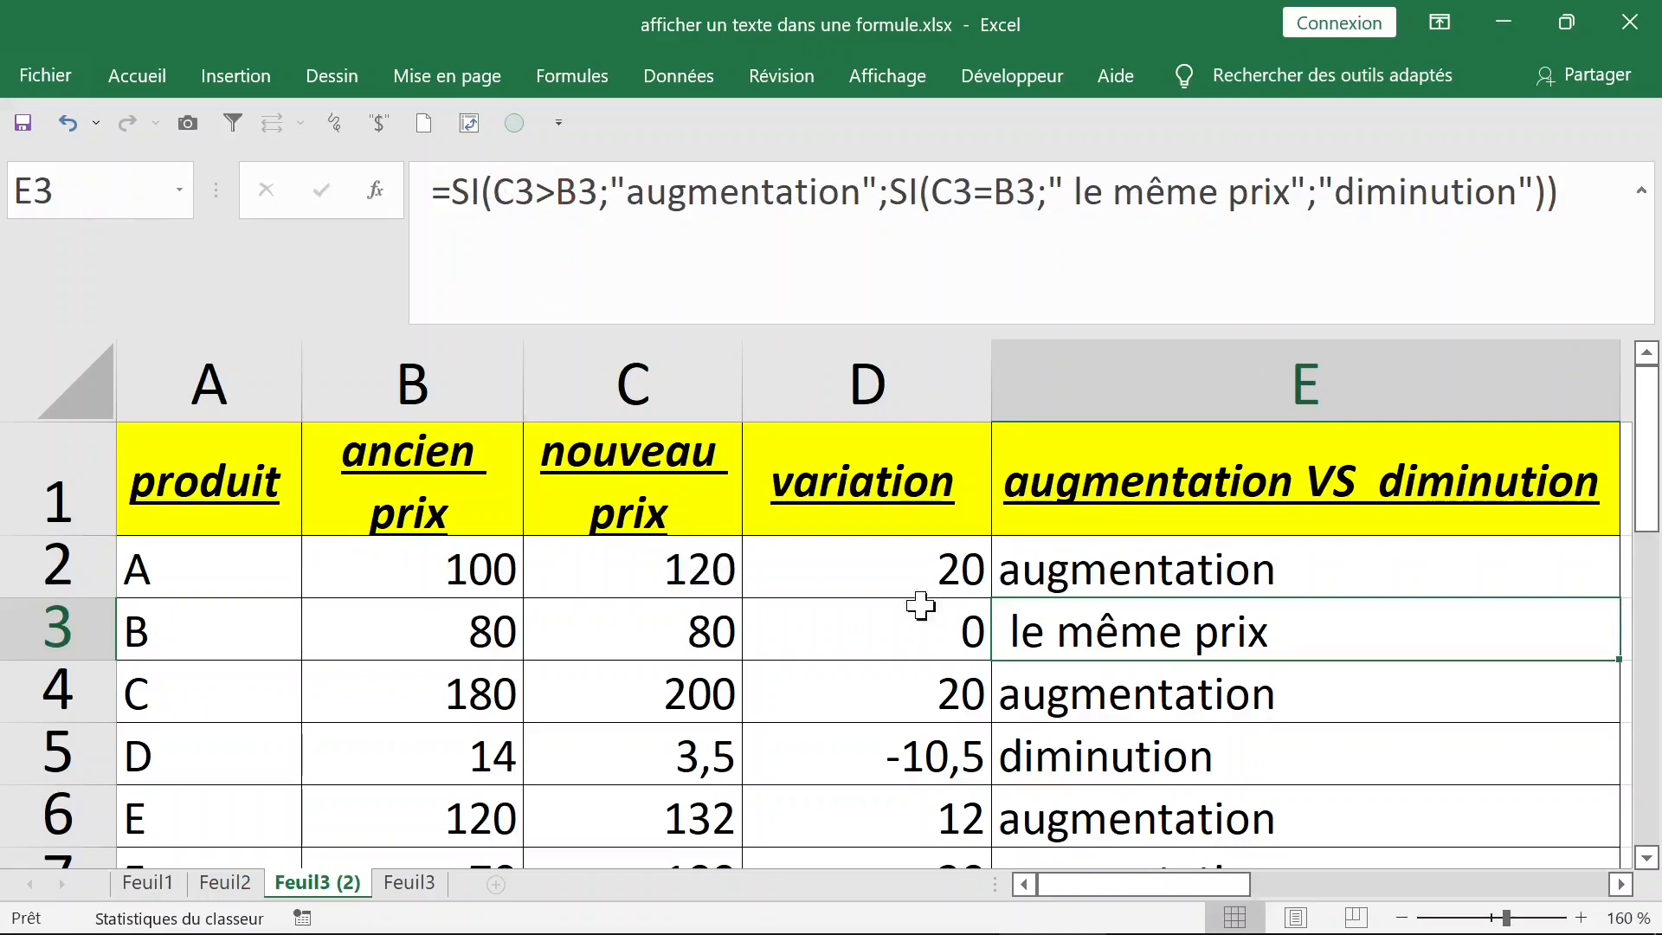
Fill the revised SI formula from E2 down through E7.
{"action": "left_click", "coordinate": [1601, 582]}
{"action": "double_click", "coordinate": [1625, 597]}
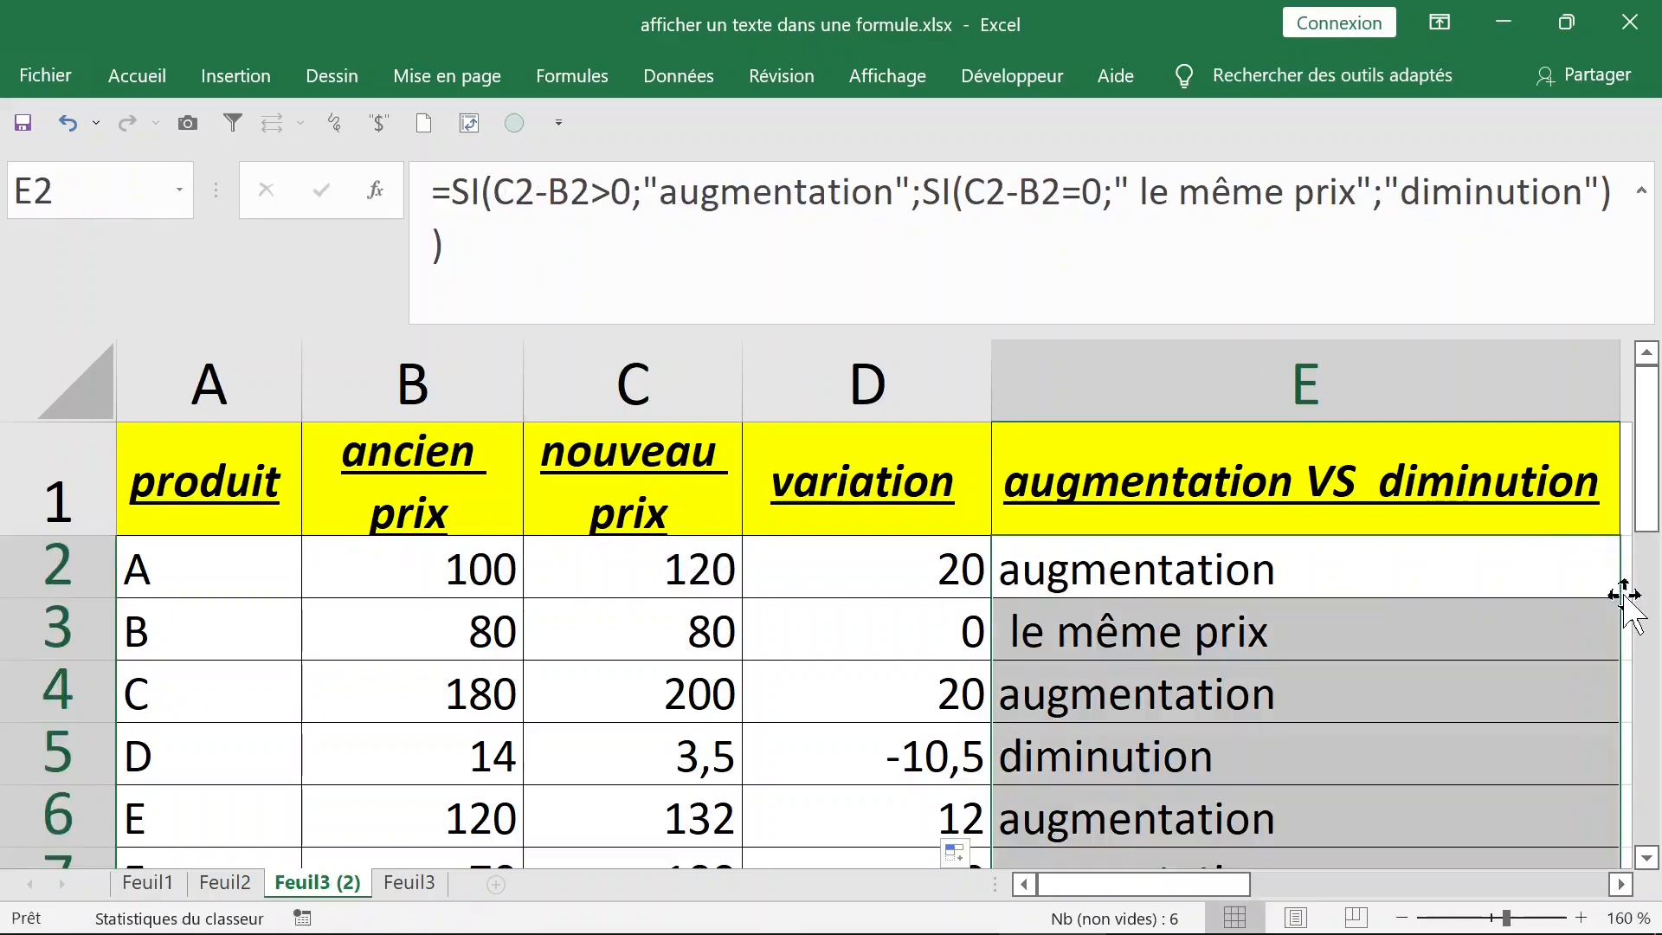
{"action": "left_click", "coordinate": [1287, 556]}
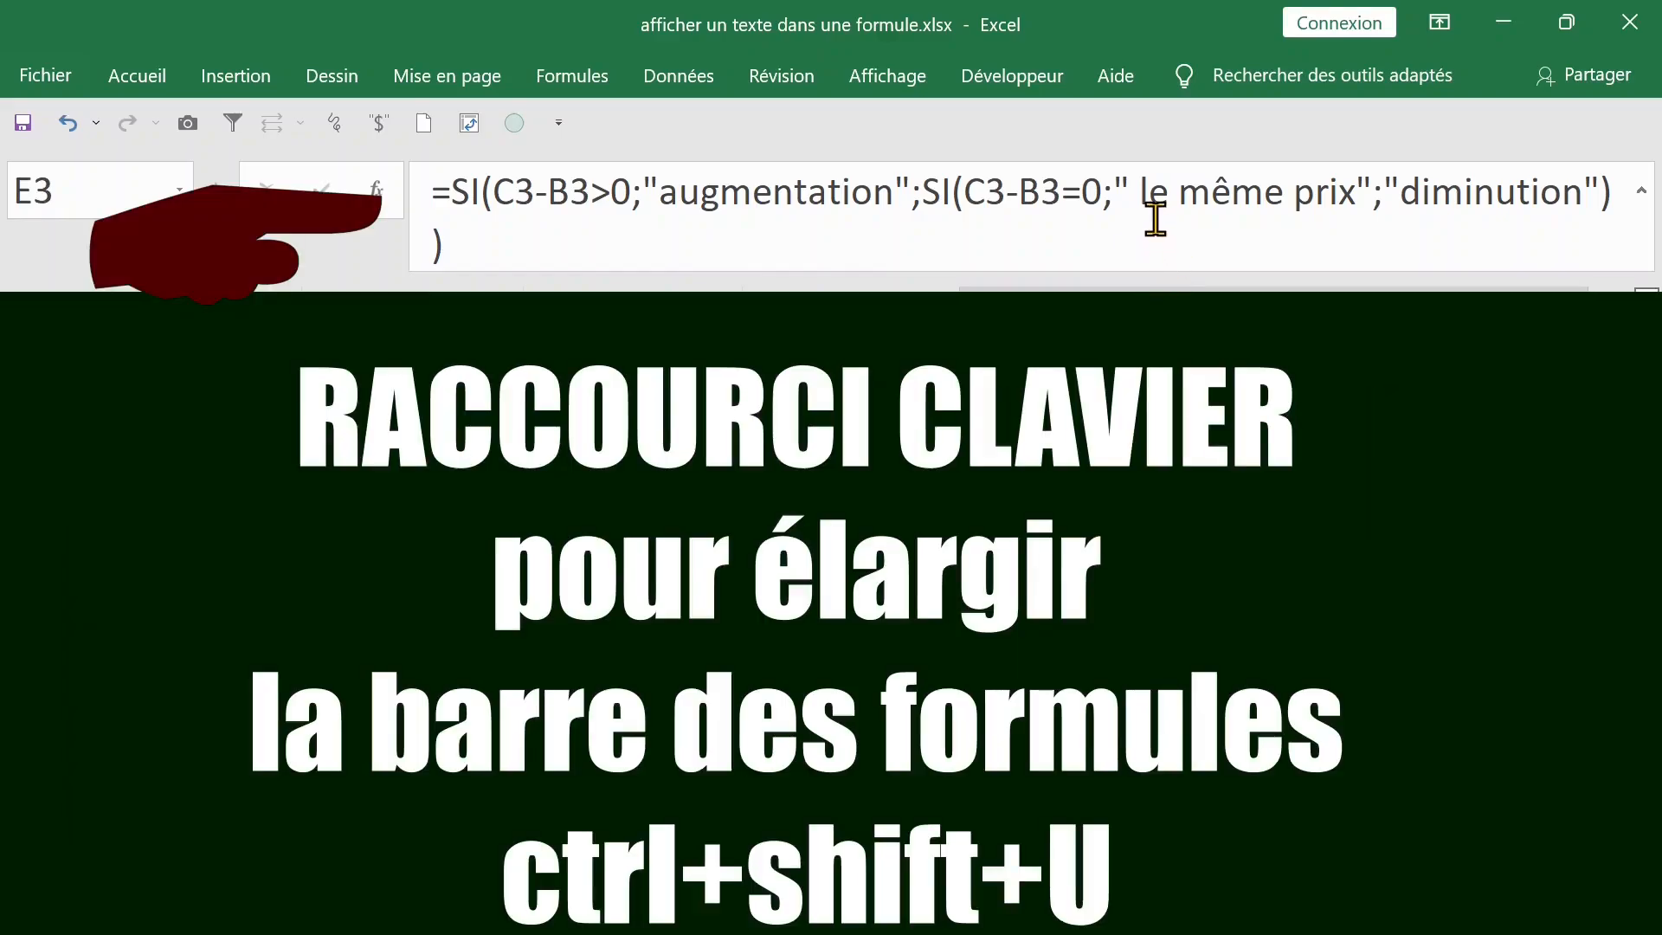
Open E3's formula for editing and resize the formula bar, ending at a height of one line.
{"action": "left_click", "coordinate": [1138, 216]}
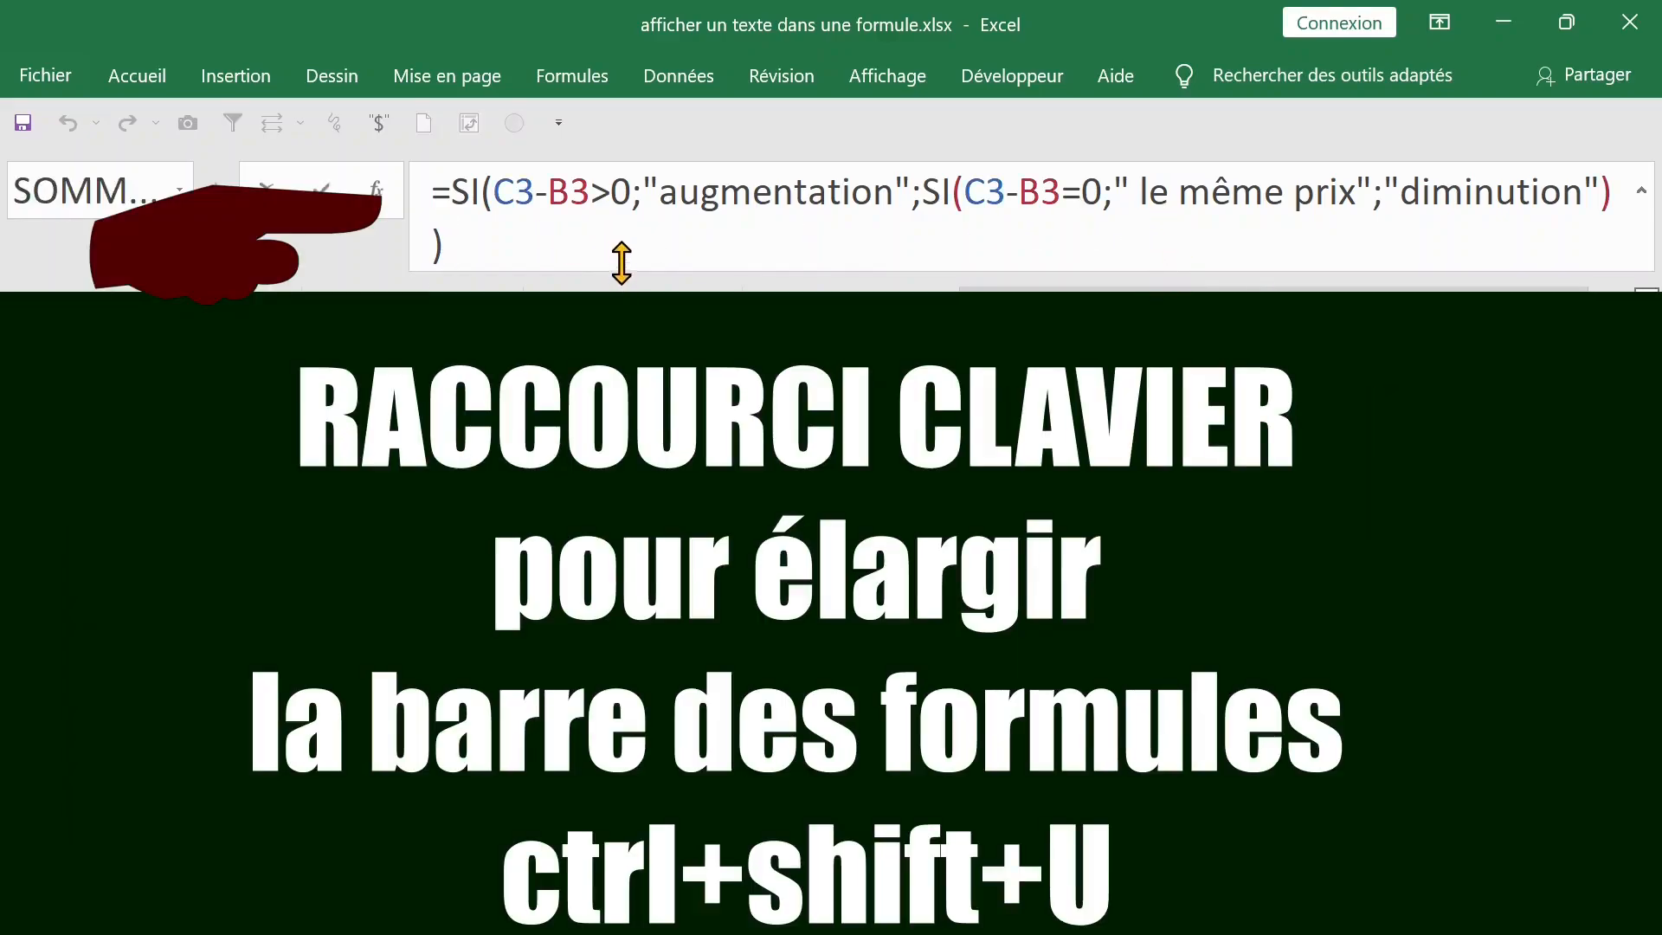
{"action": "left_click_drag", "start_coordinate": [623, 265], "coordinate": [615, 223]}
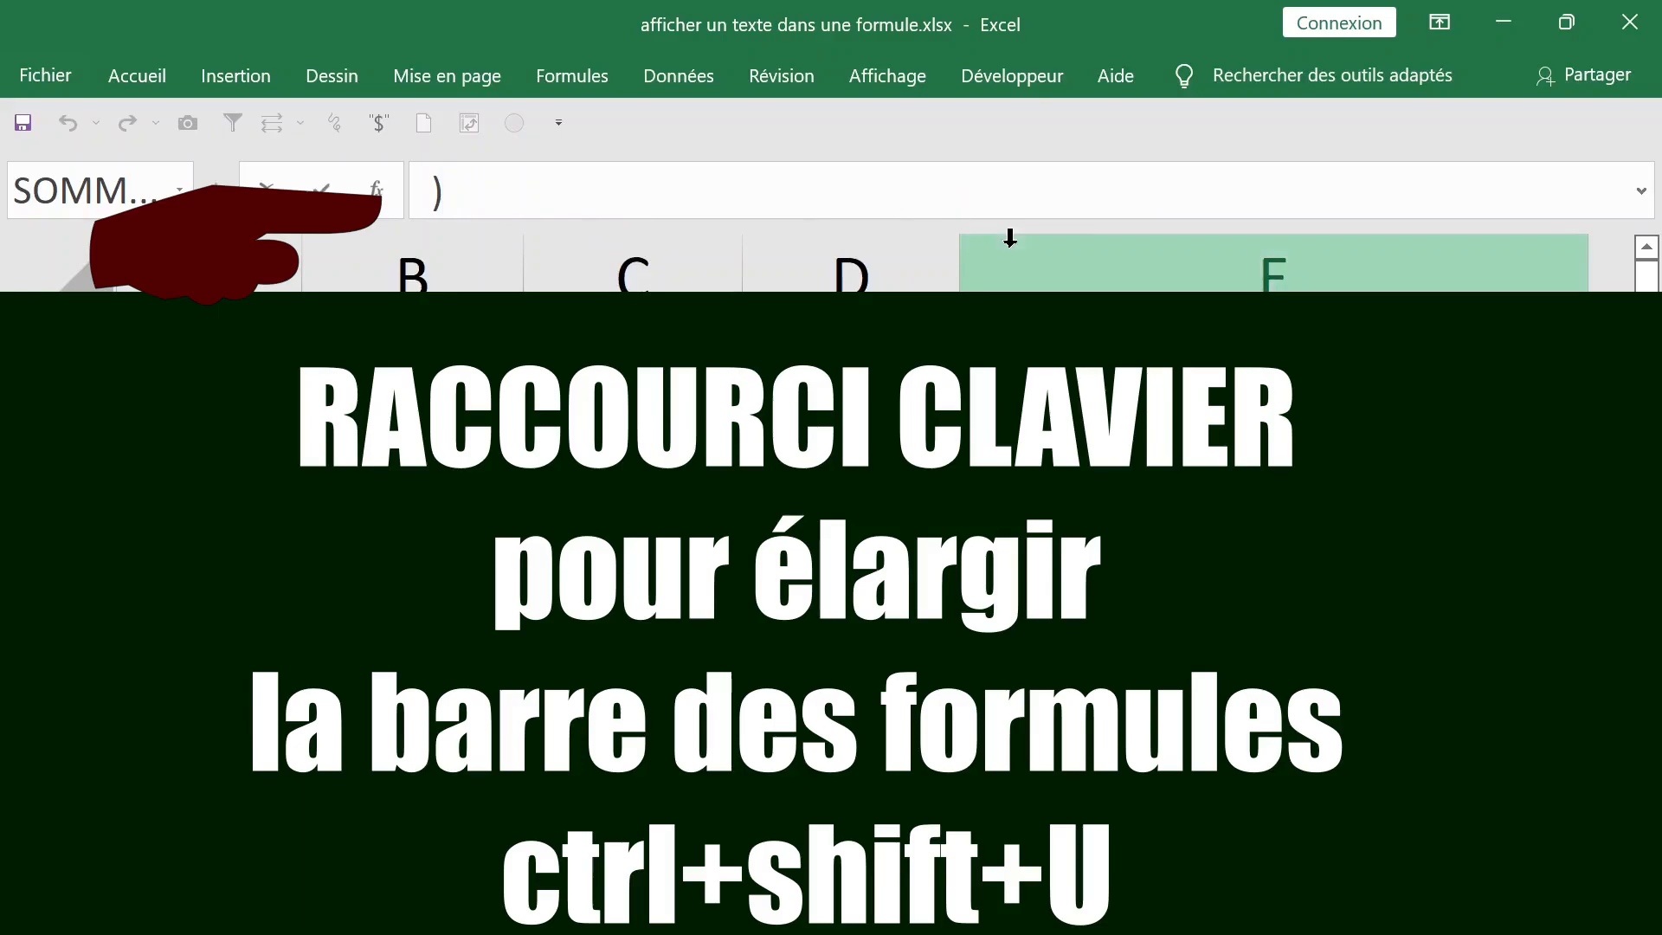
{"action": "left_click", "coordinate": [1643, 188]}
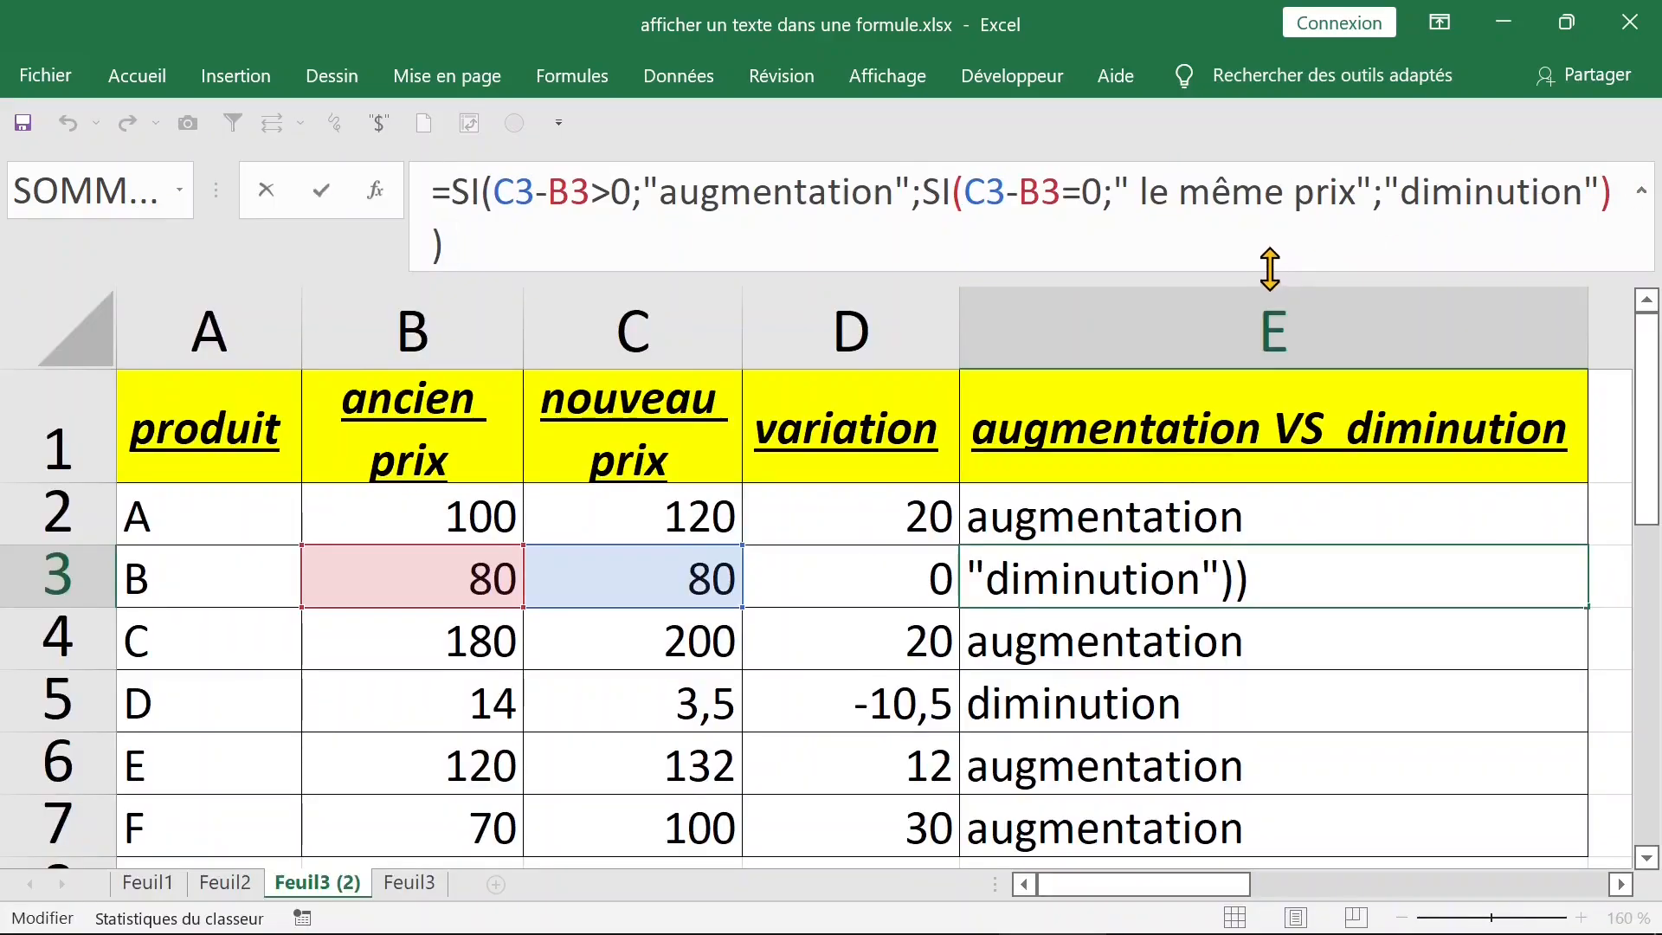
{"action": "left_click_drag", "start_coordinate": [1269, 268], "coordinate": [1266, 223]}
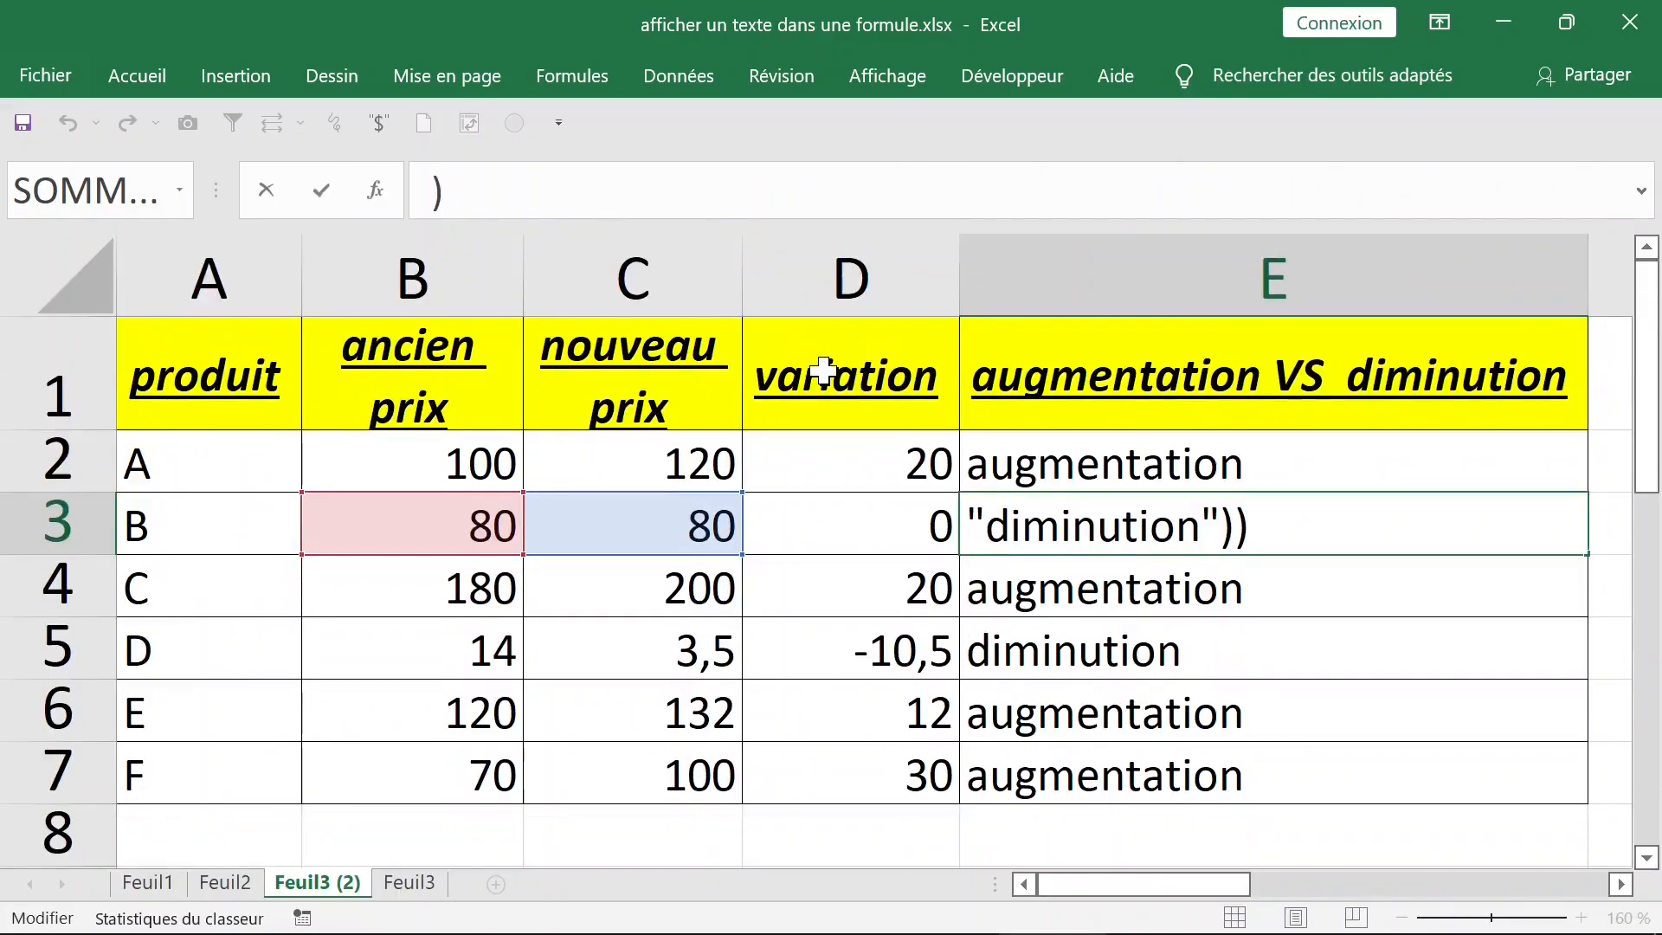
Toggle the formula bar repeatedly between expanded and one-line height, finish with it collapsed, and leave E3's formula unedited.
{"action": "key", "text": "ctrl+shift+u"}
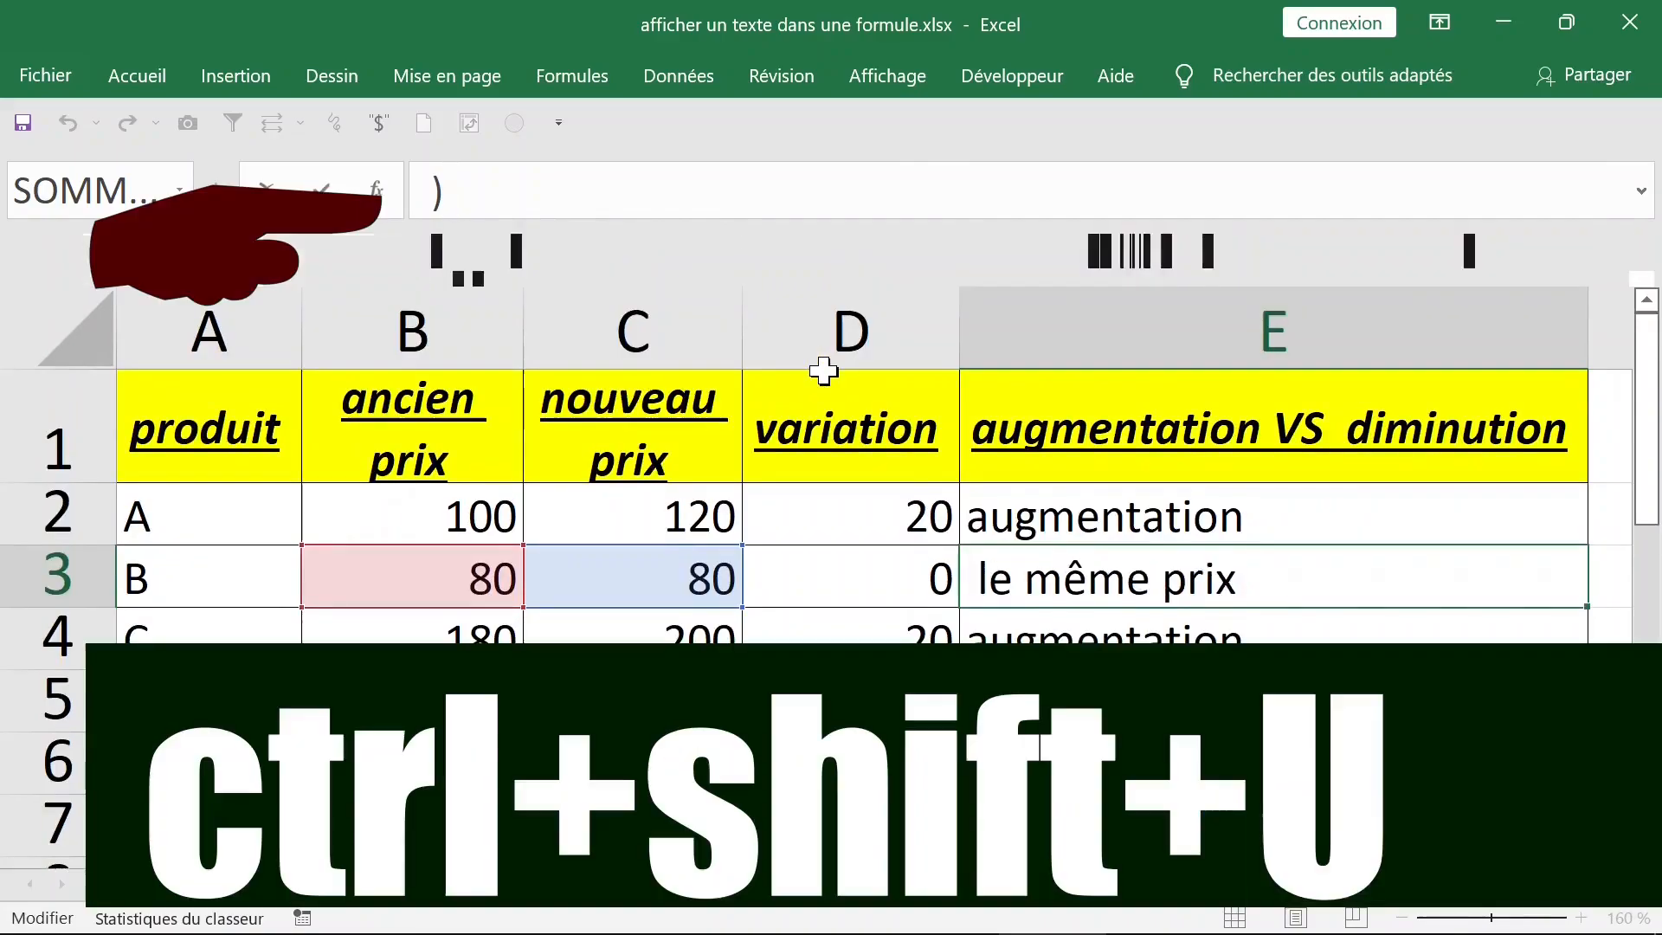
{"action": "key", "text": "ctrl+shift+u"}
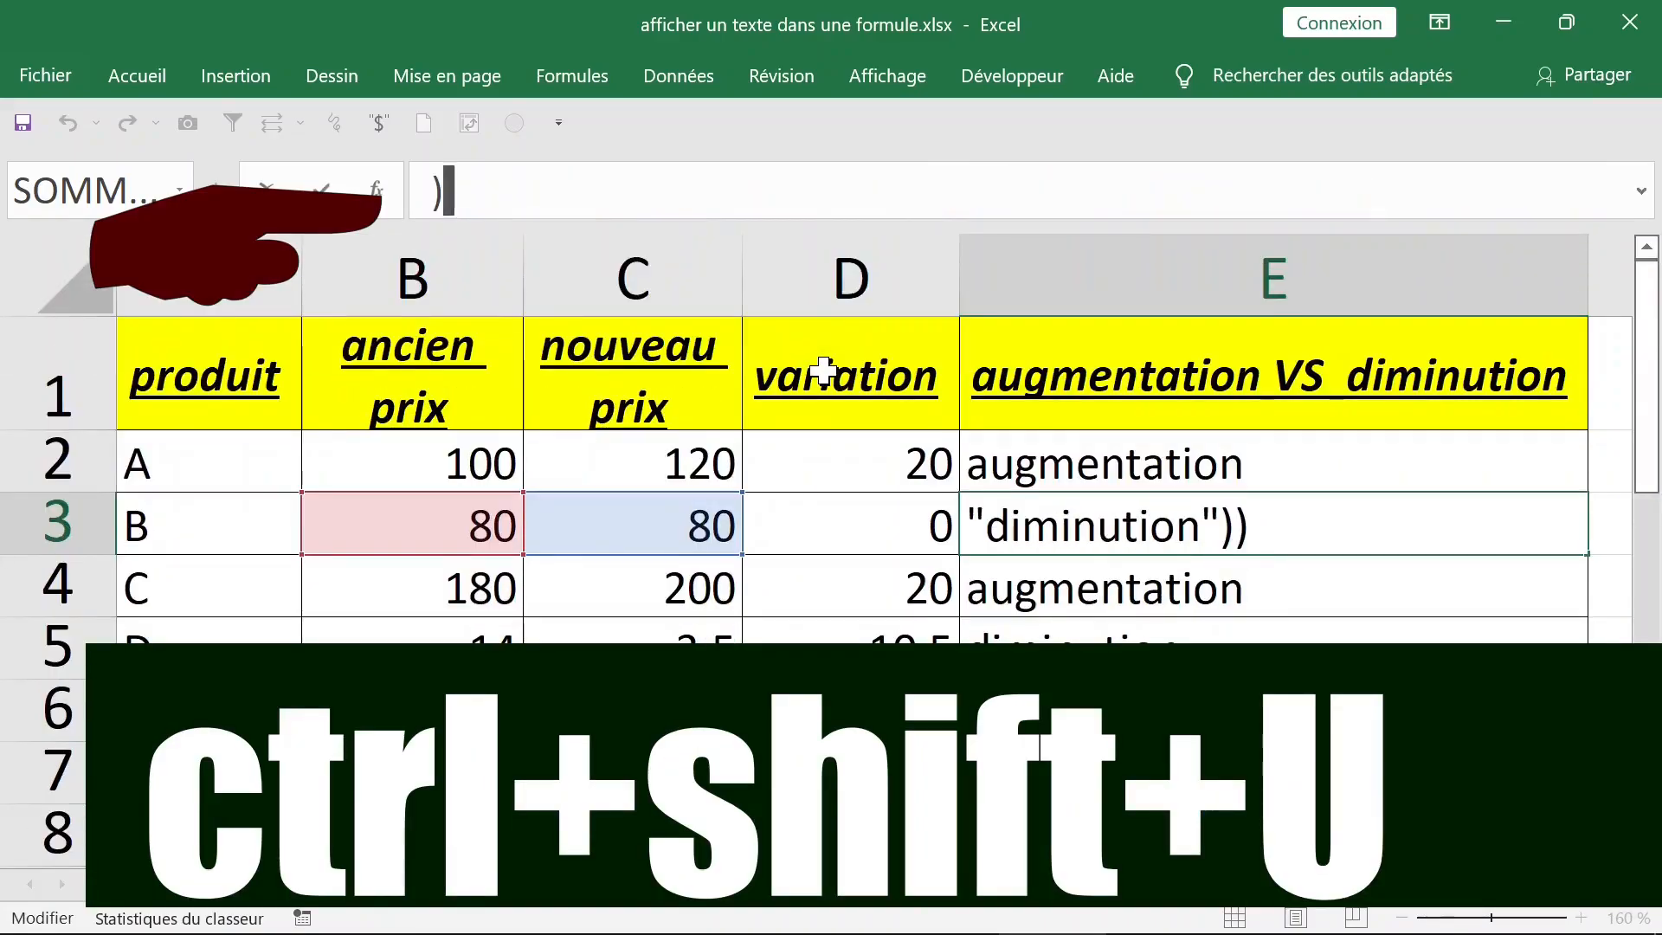
{"action": "key", "text": "ctrl+shift+u"}
{"action": "key", "text": "ctrl+shift+u"}
{"action": "key", "text": "ctrl+shift+u"}
{"action": "key", "text": "ctrl+shift+u"}
{"action": "key", "text": "ctrl+shift+u"}
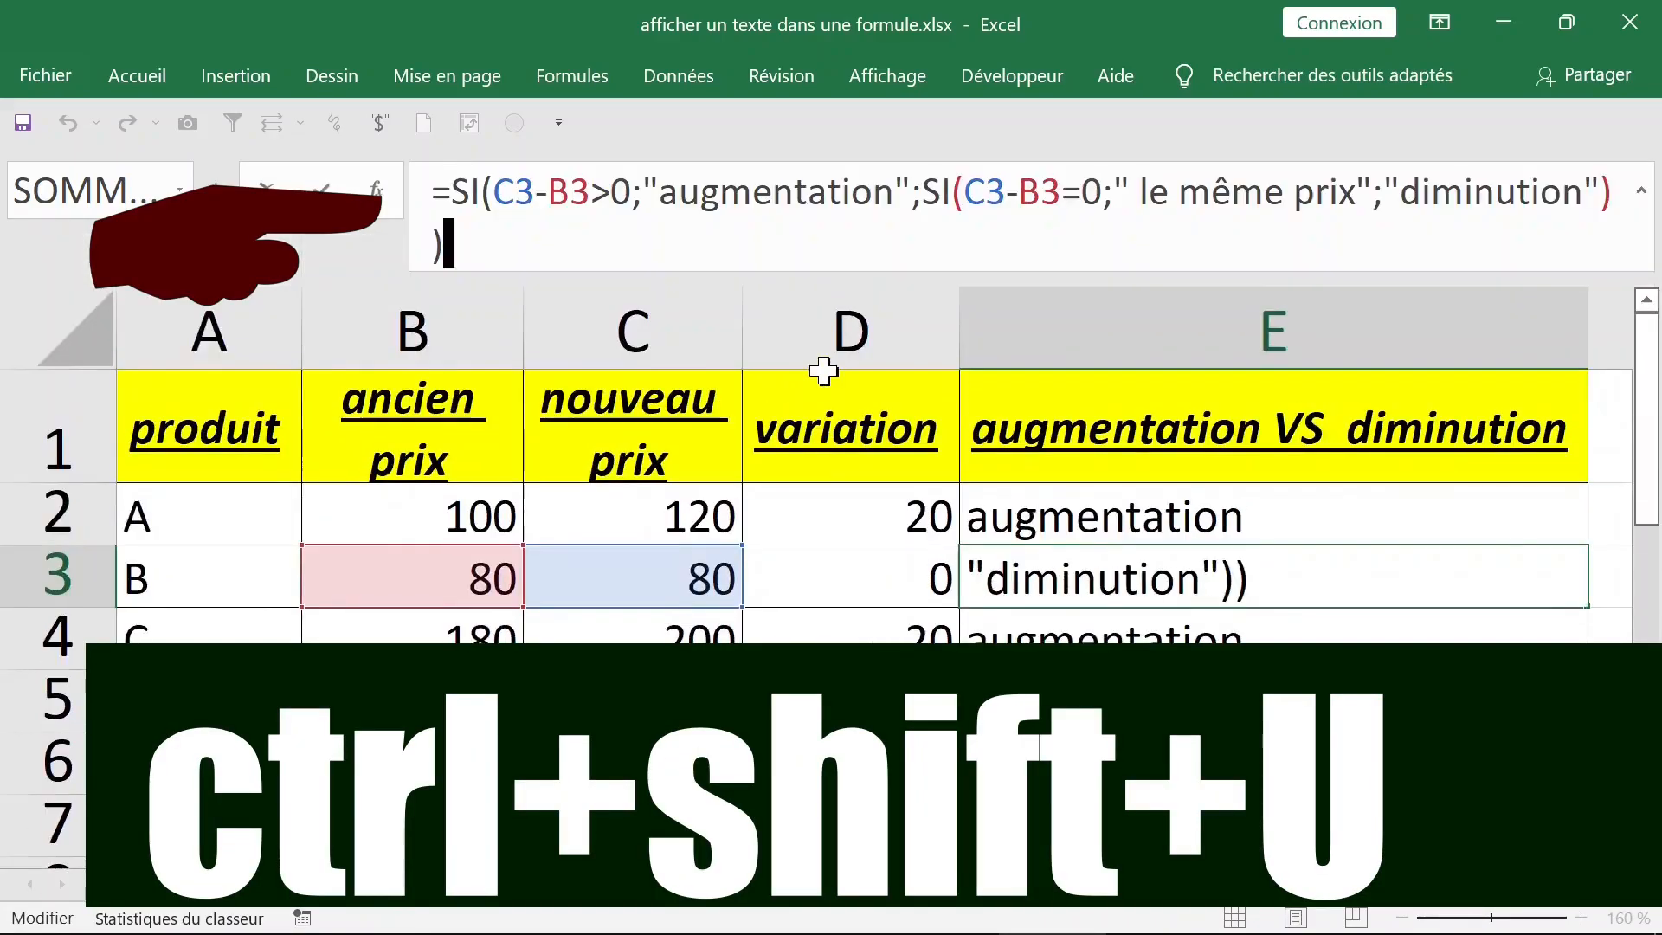
{"action": "key", "text": "ctrl+shift+u"}
{"action": "key", "text": "ctrl+shift+u"}
{"action": "key", "text": "ctrl+shift+u"}
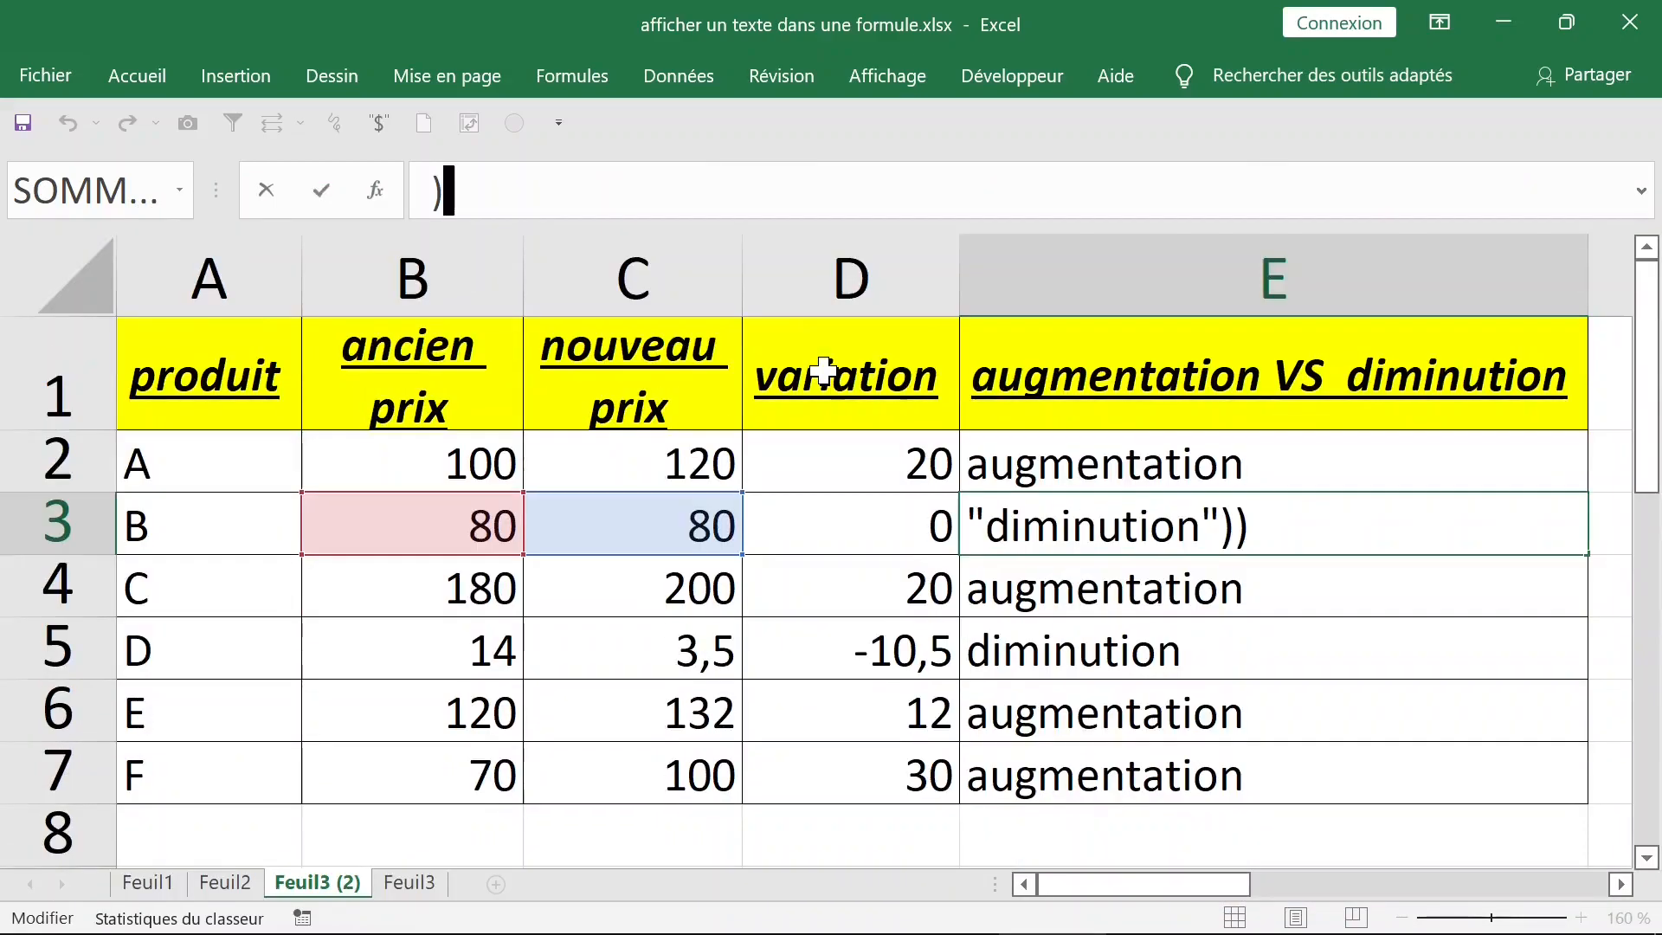
{"action": "left_click", "coordinate": [932, 523]}
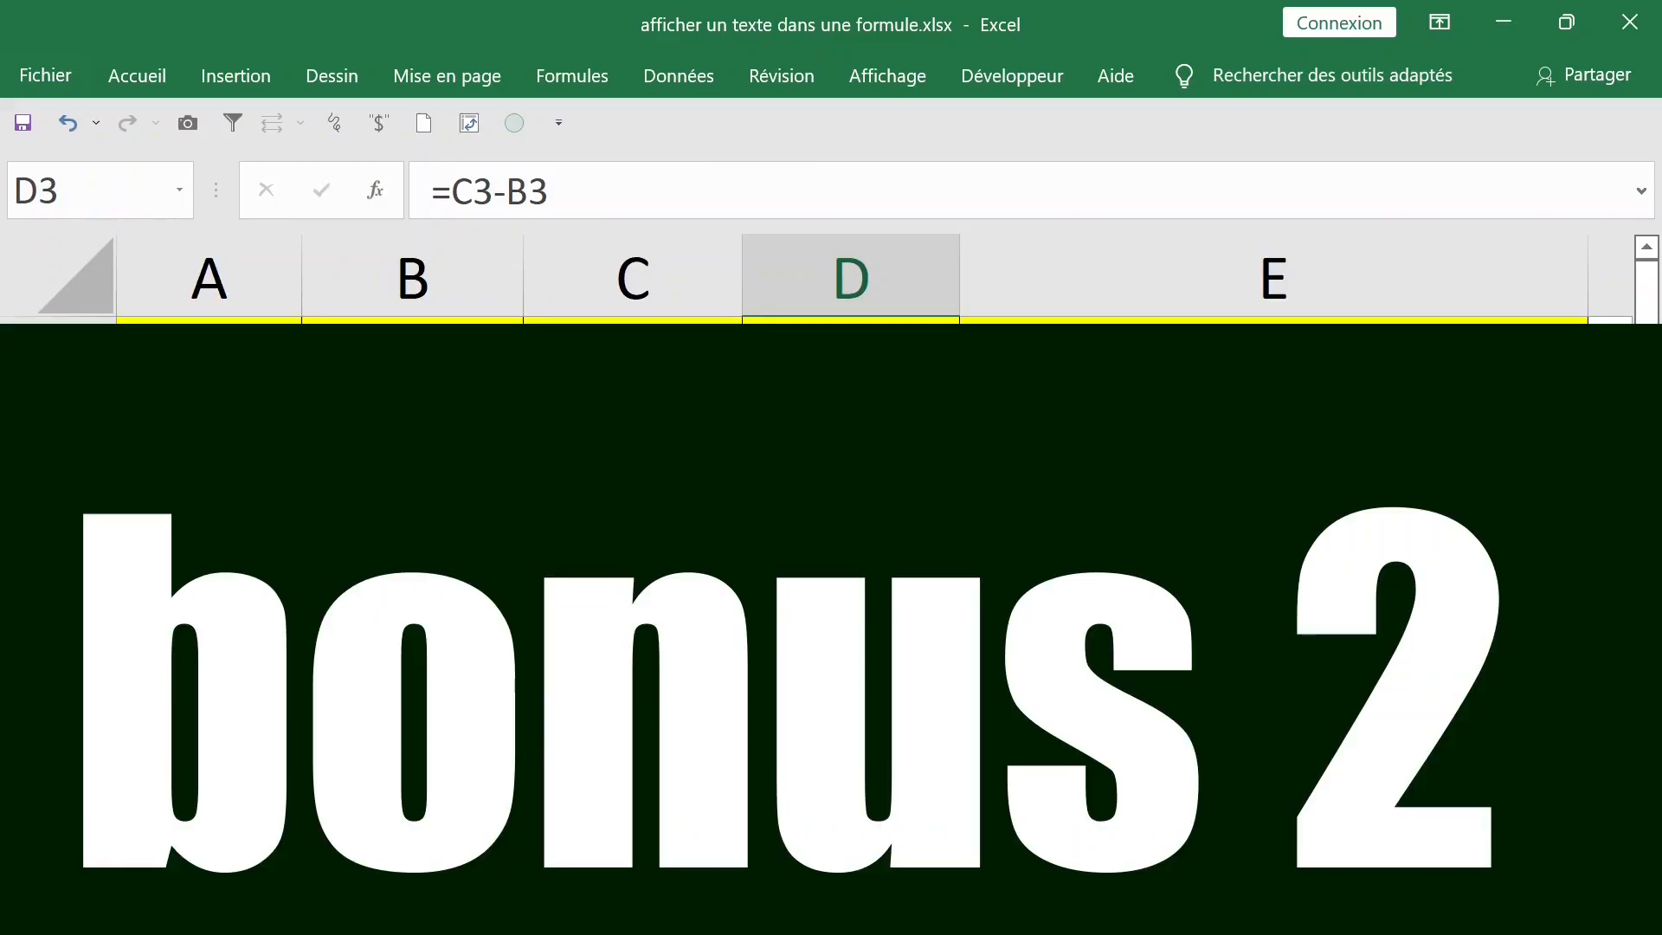
Apply the Monétaire number format to the prices and variations in B2:D7.
{"action": "left_click", "coordinate": [490, 470]}
{"action": "key", "text": "shift+Right"}
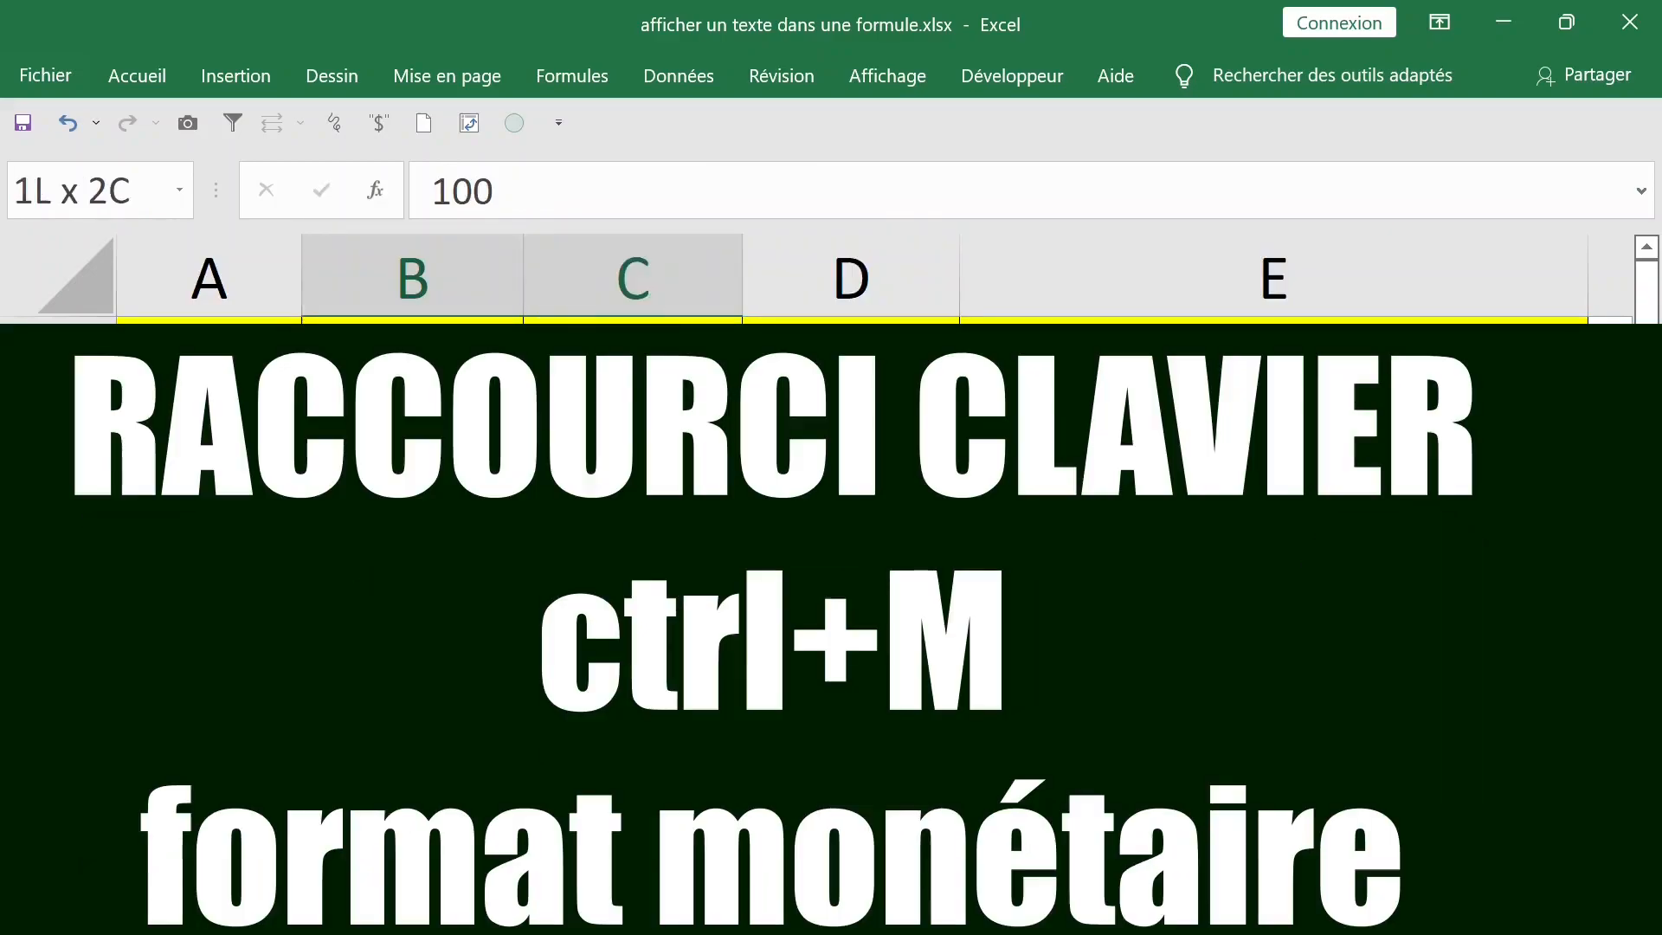
{"action": "key", "text": "shift+Right"}
{"action": "key", "text": "shift+Down"}
{"action": "key", "text": "shift+Down"}
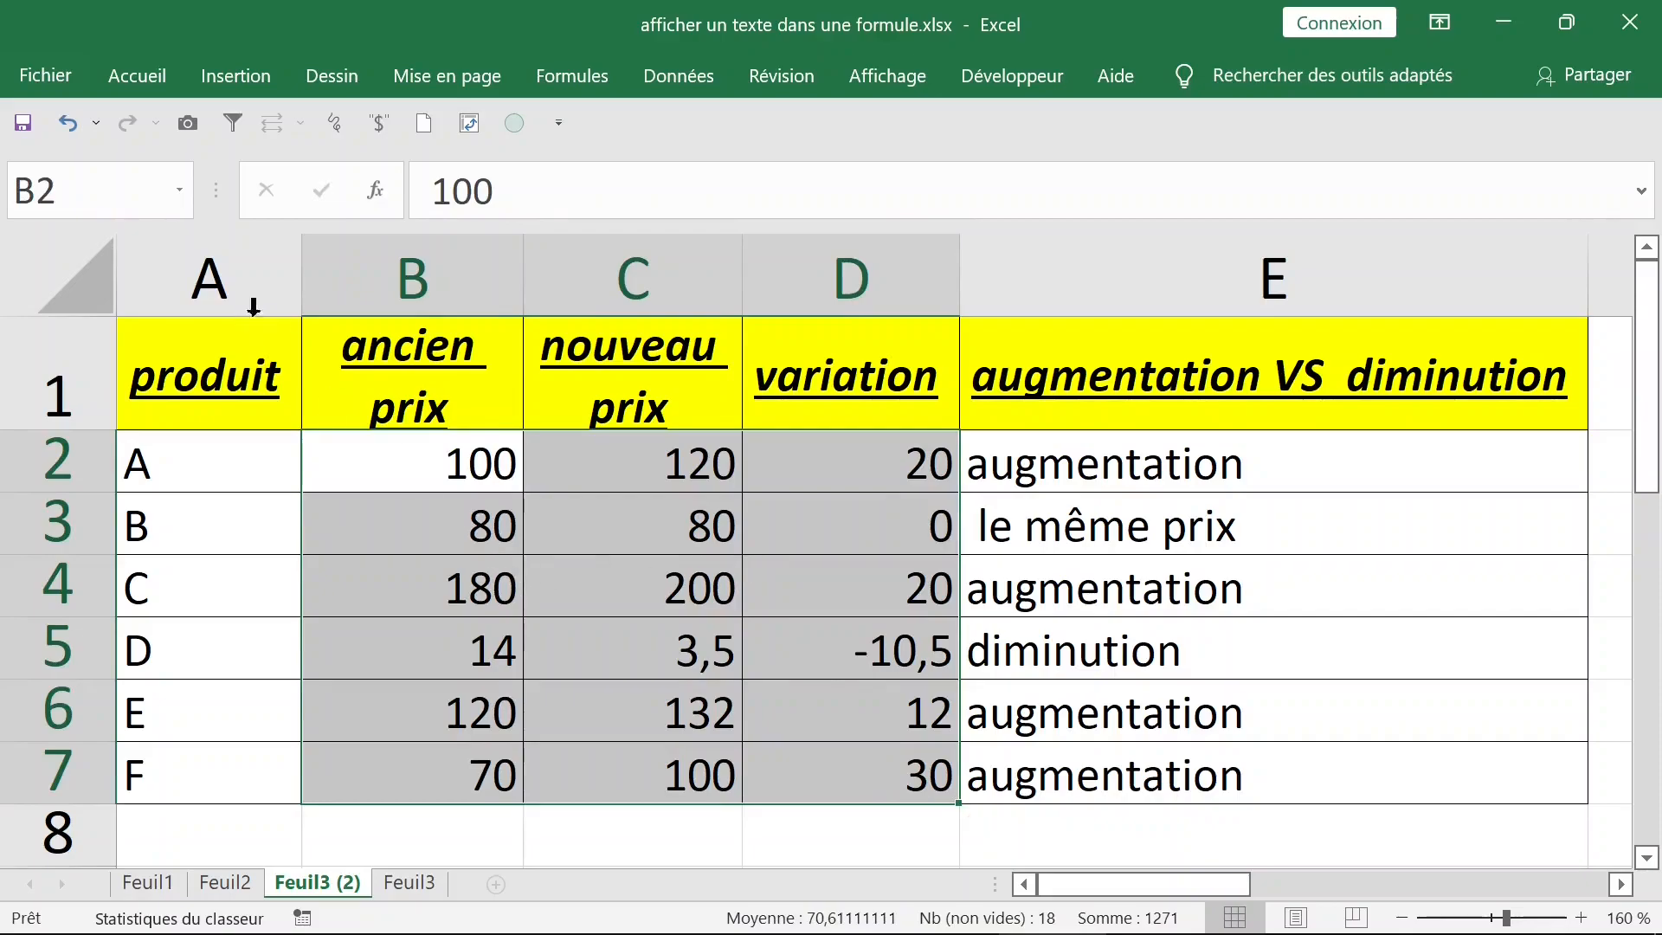
{"action": "left_click", "coordinate": [138, 78]}
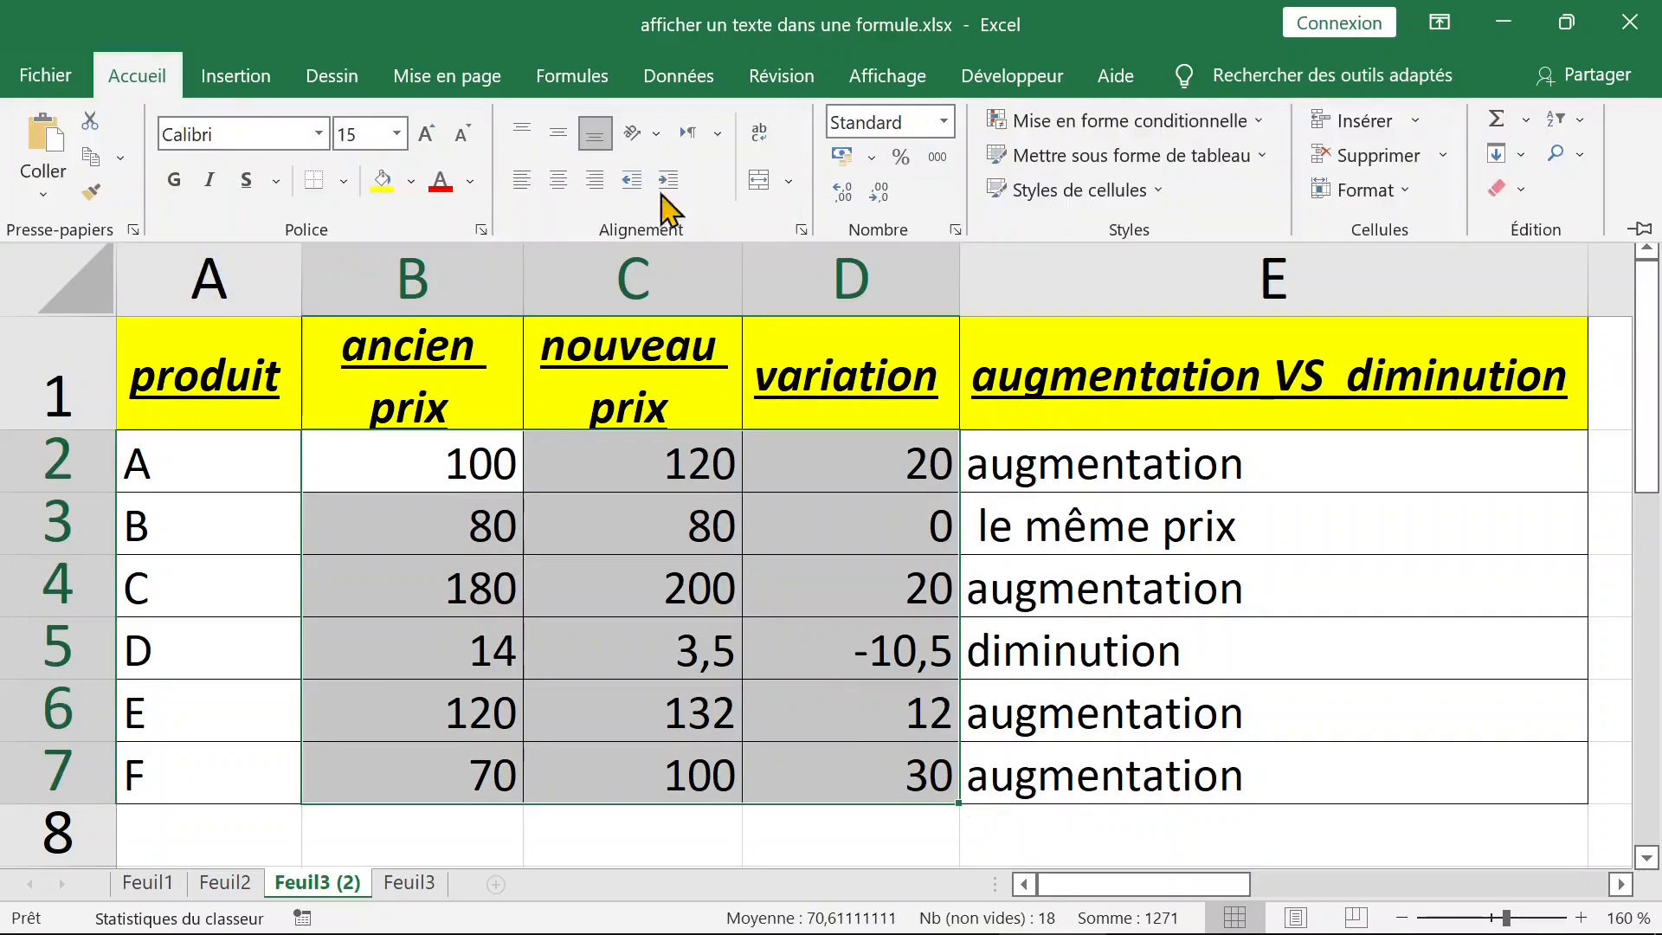
{"action": "left_click", "coordinate": [945, 122]}
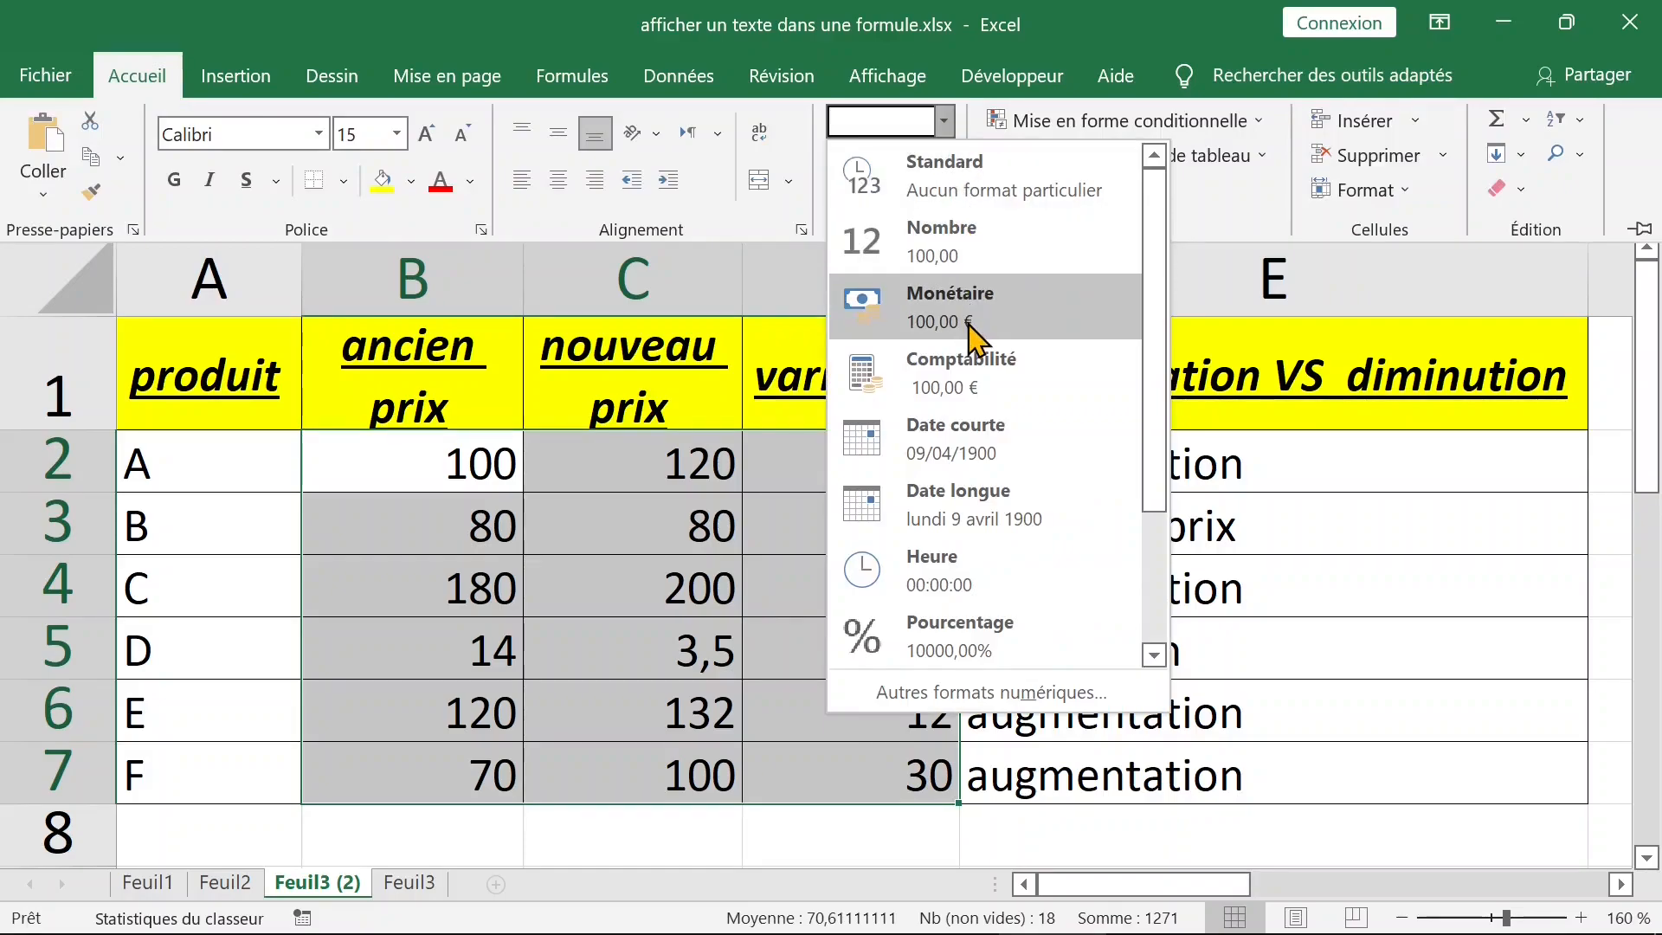
{"action": "left_click", "coordinate": [973, 330]}
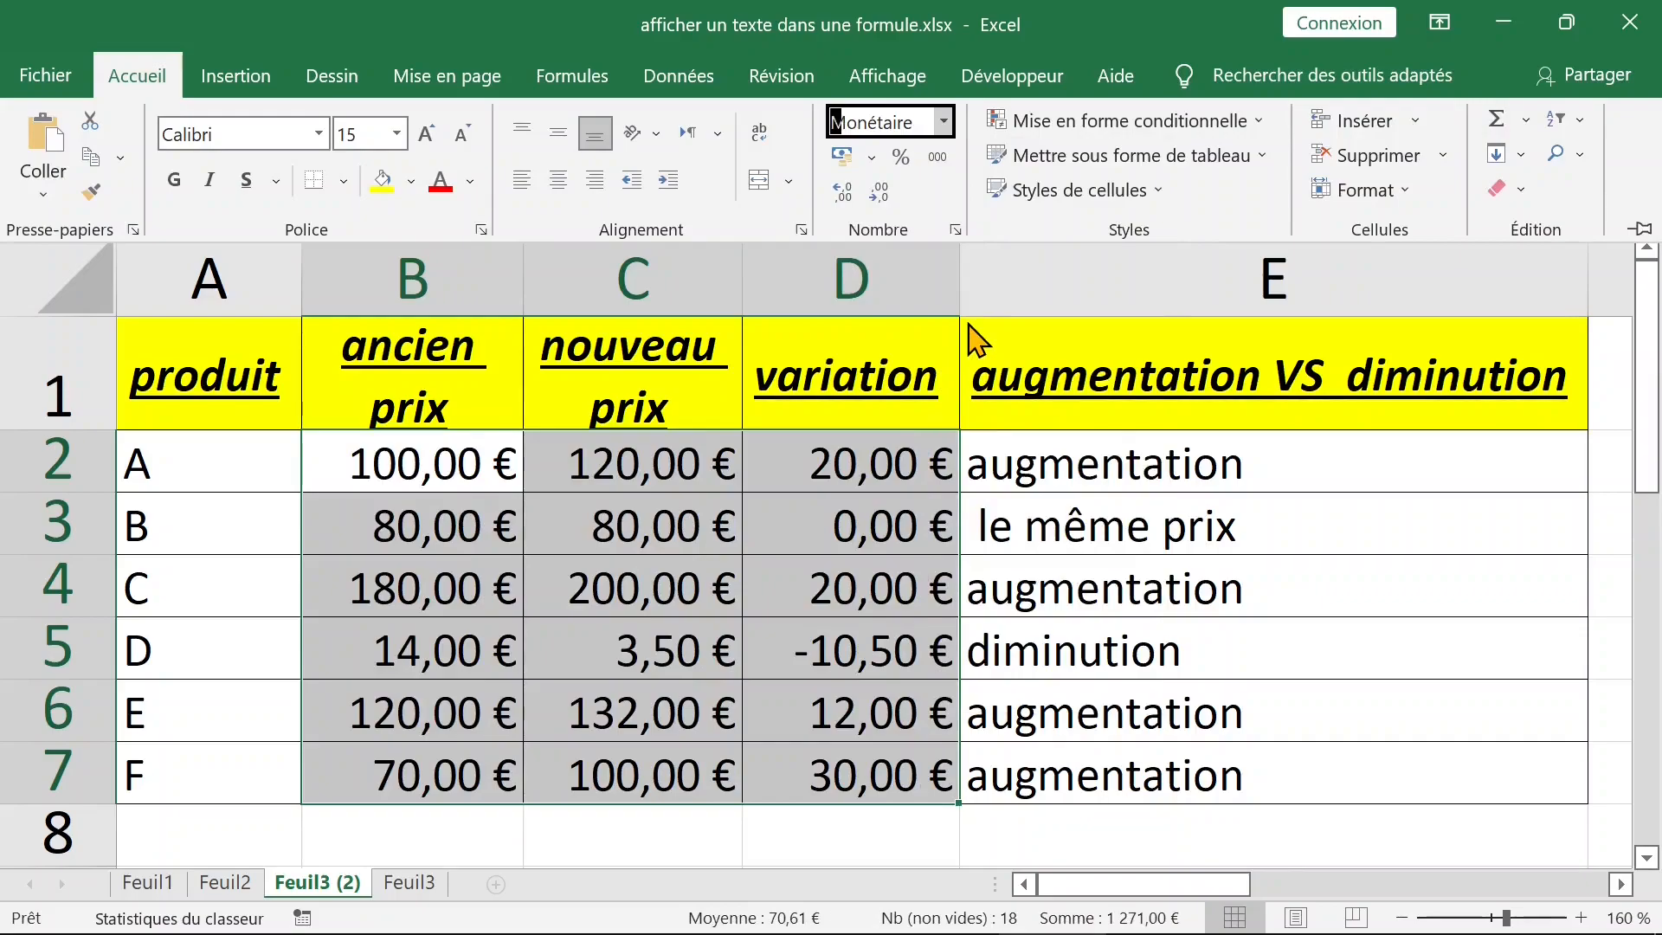
{"action": "left_click", "coordinate": [987, 523]}
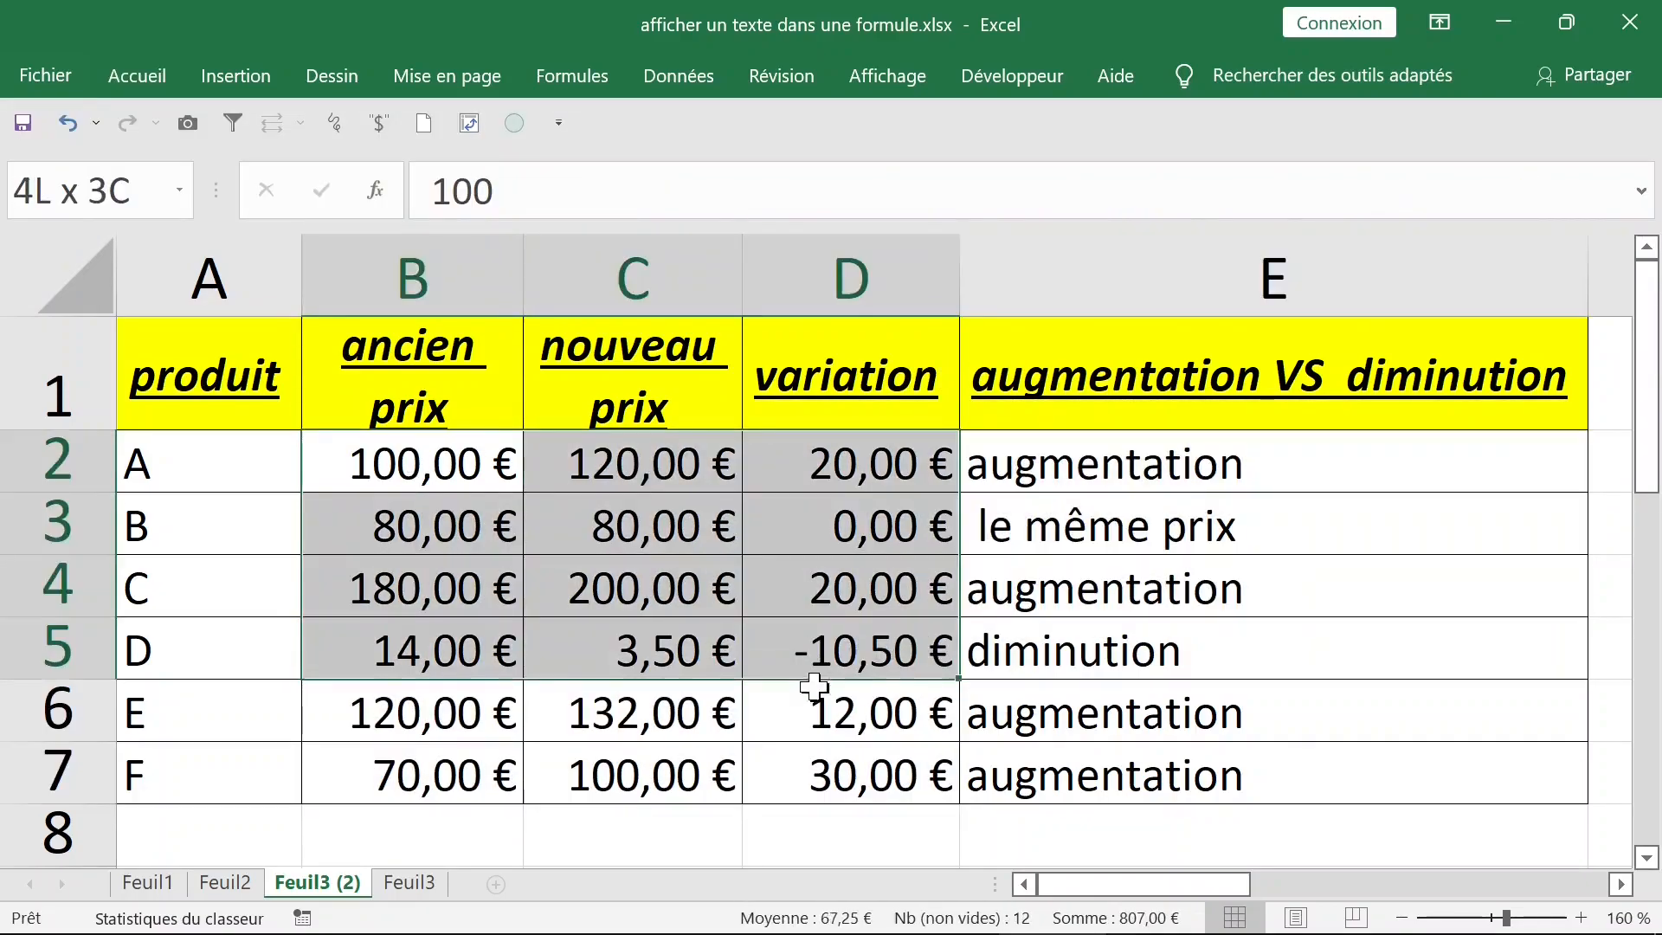